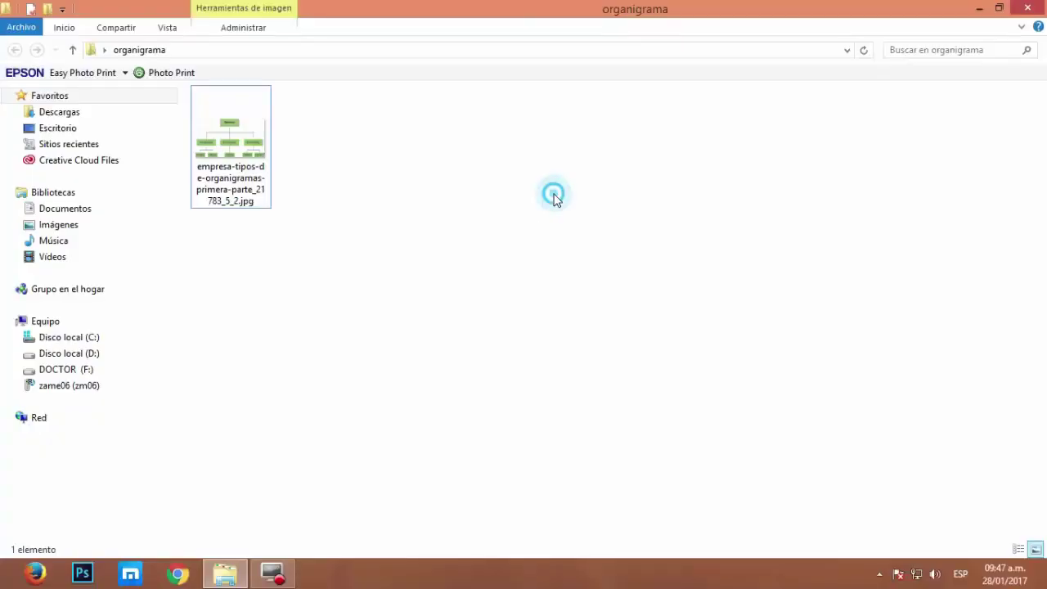
Open the reference org chart JPG from the organigrama folder in Photo Viewer
{"action": "right_click", "coordinate": [463, 171]}
{"action": "left_click", "coordinate": [510, 232]}
{"action": "double_click", "coordinate": [245, 117]}
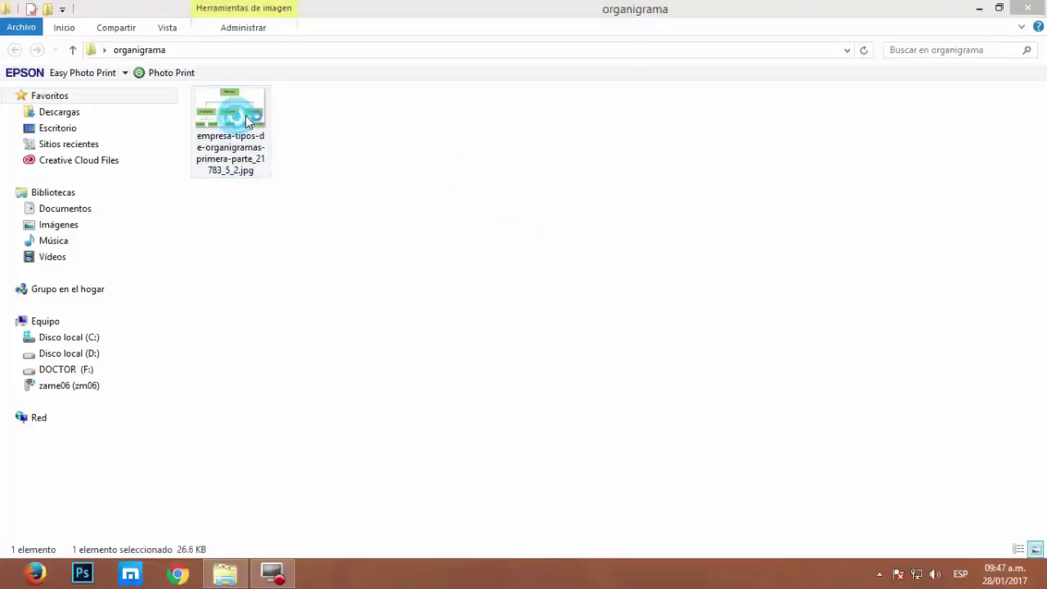
Zoom in and out to inspect the reference org chart, then close Photo Viewer
{"action": "scroll", "coordinate": [587, 247], "scroll_direction": "up", "scroll_amount": 2}
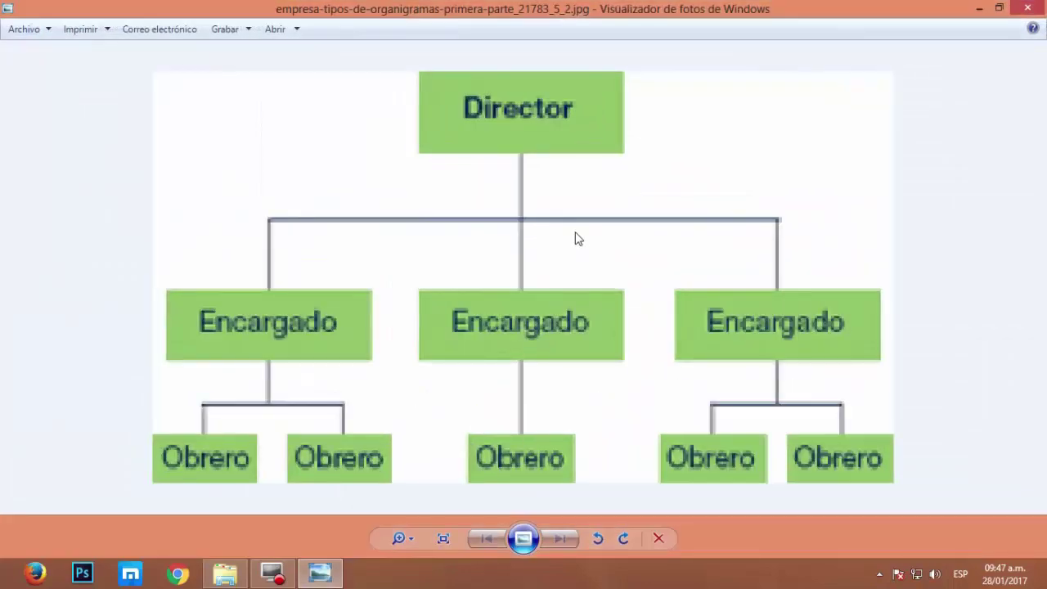
{"action": "scroll", "coordinate": [611, 327], "scroll_direction": "down", "scroll_amount": 1}
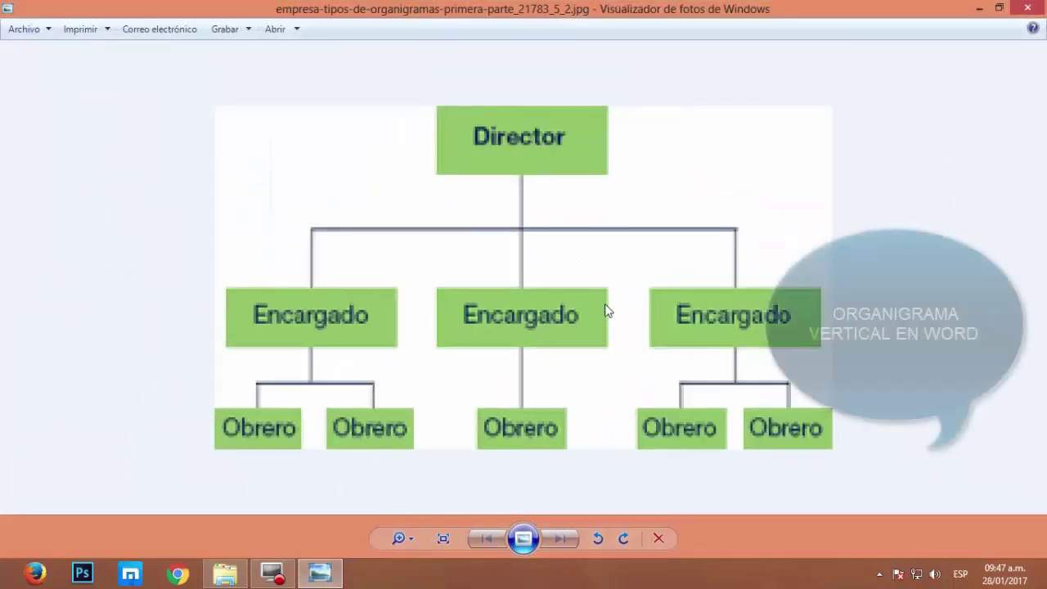
{"action": "scroll", "coordinate": [603, 283], "scroll_direction": "down", "scroll_amount": 1}
{"action": "scroll", "coordinate": [602, 274], "scroll_direction": "down", "scroll_amount": 2}
{"action": "scroll", "coordinate": [601, 274], "scroll_direction": "down", "scroll_amount": 1}
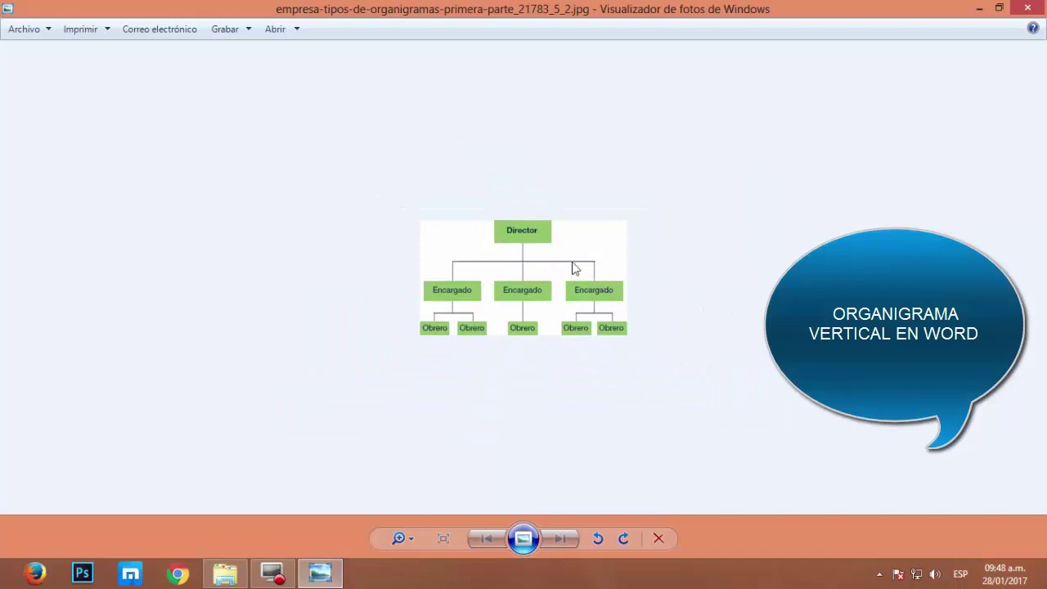
{"action": "scroll", "coordinate": [591, 257], "scroll_direction": "up", "scroll_amount": 2}
{"action": "scroll", "coordinate": [595, 262], "scroll_direction": "down", "scroll_amount": 2}
{"action": "left_click", "coordinate": [1022, 10]}
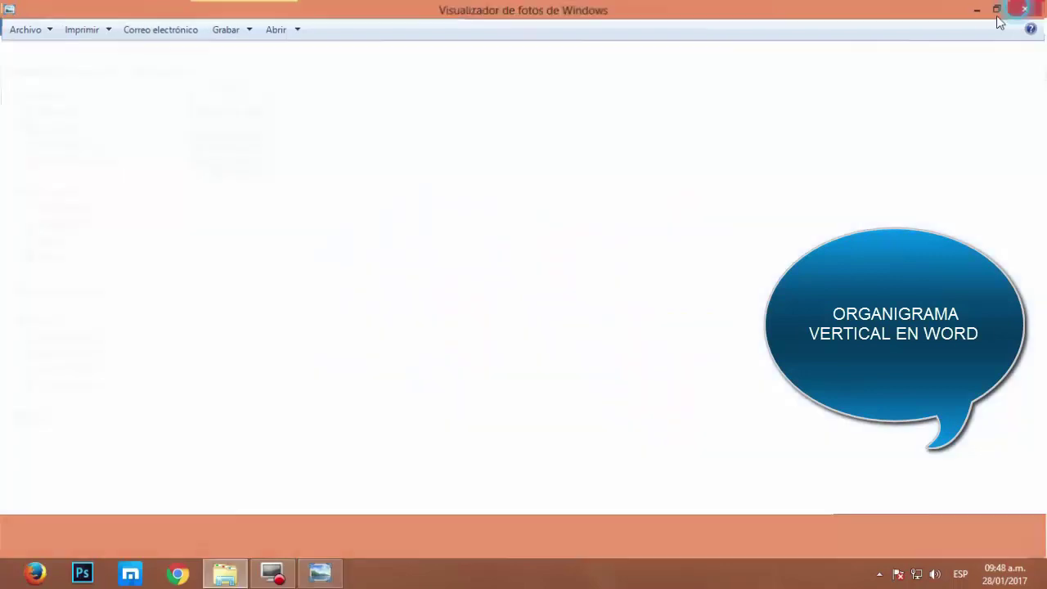
Minimize the folder window and start a new blank document in Word 2016
{"action": "left_click", "coordinate": [979, 8]}
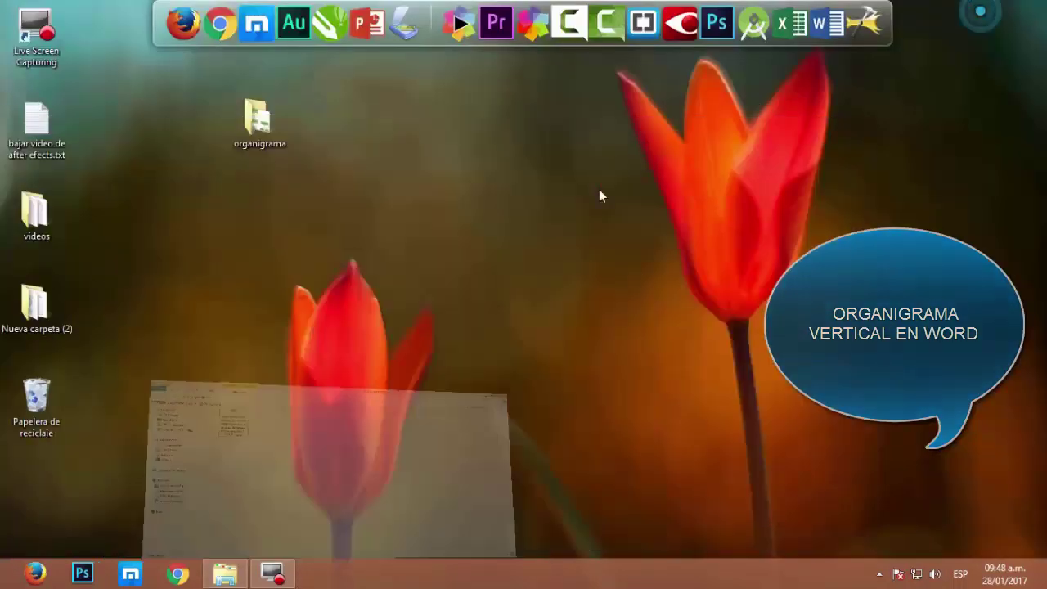
{"action": "right_click", "coordinate": [545, 196]}
{"action": "left_click", "coordinate": [611, 243]}
{"action": "left_click", "coordinate": [834, 34]}
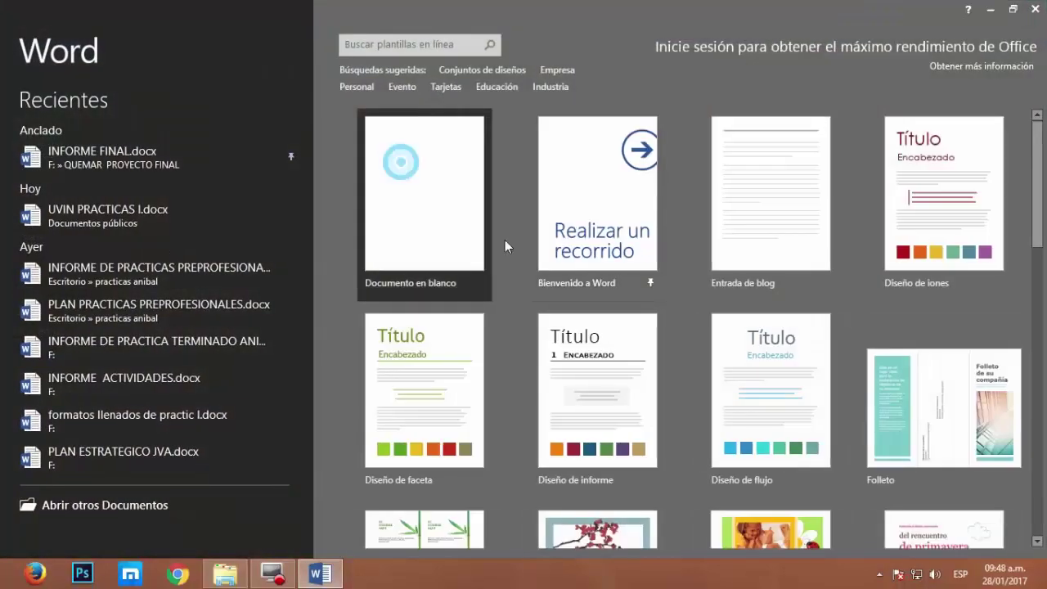
{"action": "left_click", "coordinate": [484, 231]}
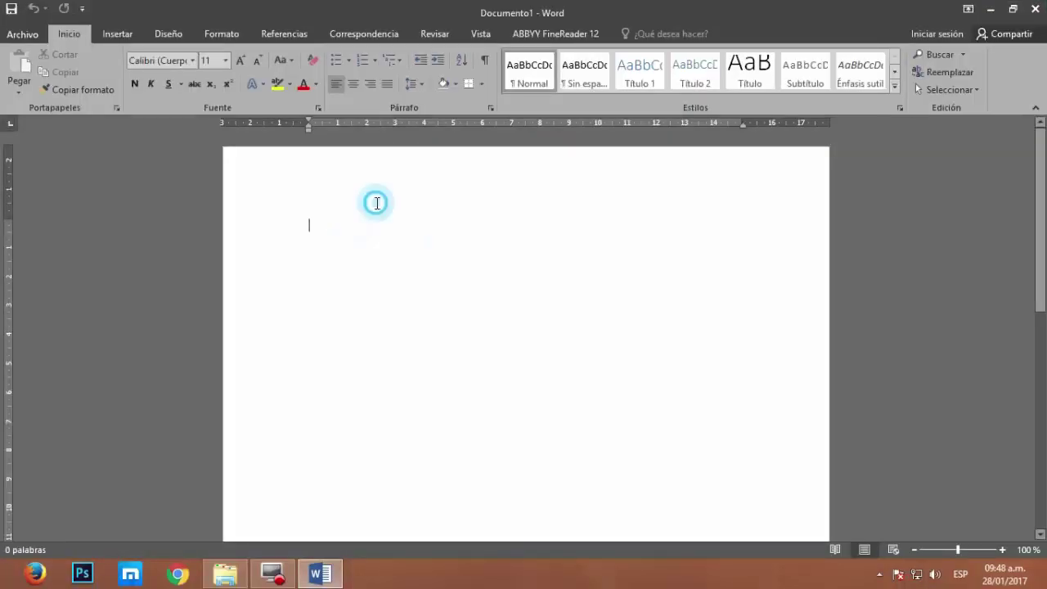
Type the title Organigrama, centre it and change it to capitals as ORGANIGRAMA
{"action": "left_click", "coordinate": [327, 206]}
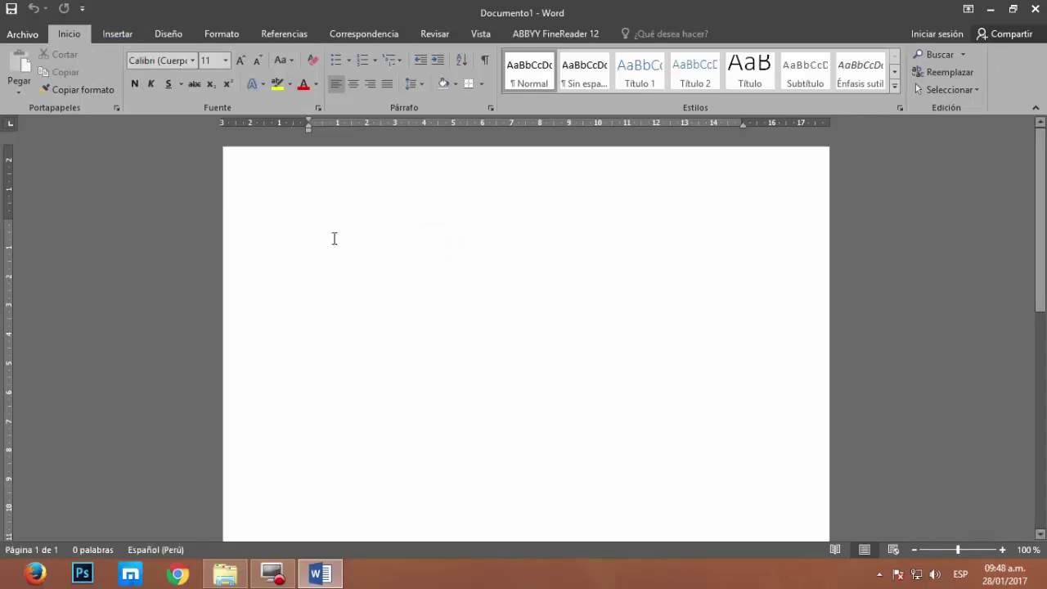
{"action": "type", "text": "or"}
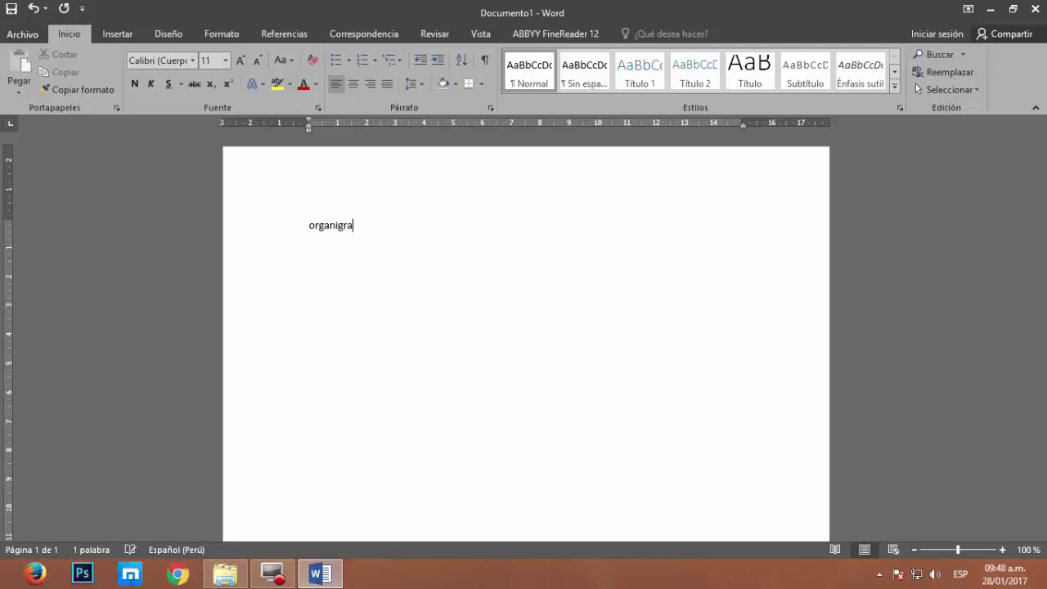
{"action": "left_click", "coordinate": [256, 222]}
{"action": "left_click", "coordinate": [352, 84]}
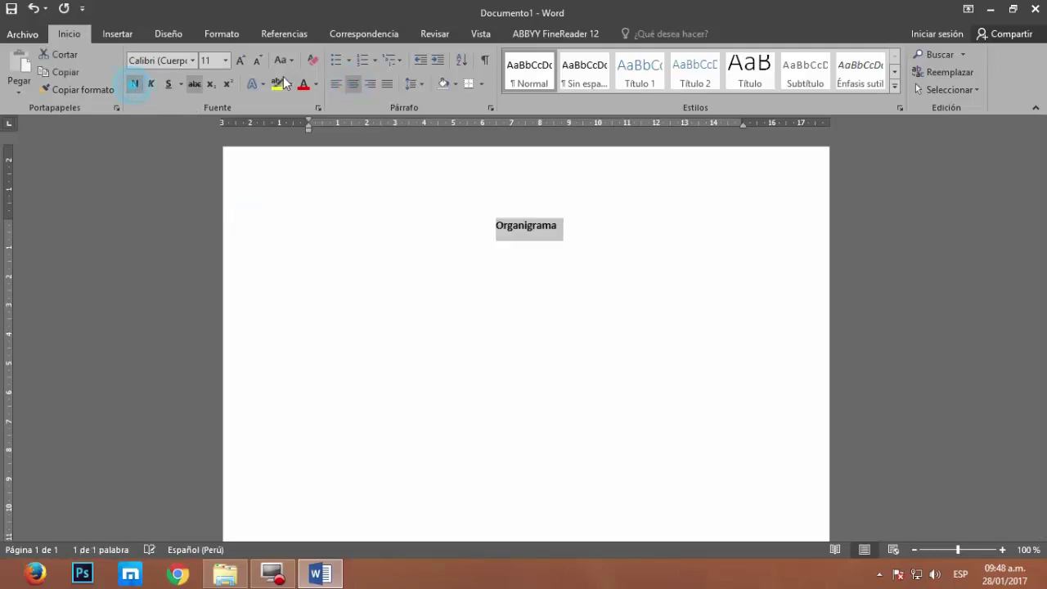
{"action": "left_click", "coordinate": [285, 112]}
{"action": "left_click", "coordinate": [348, 266]}
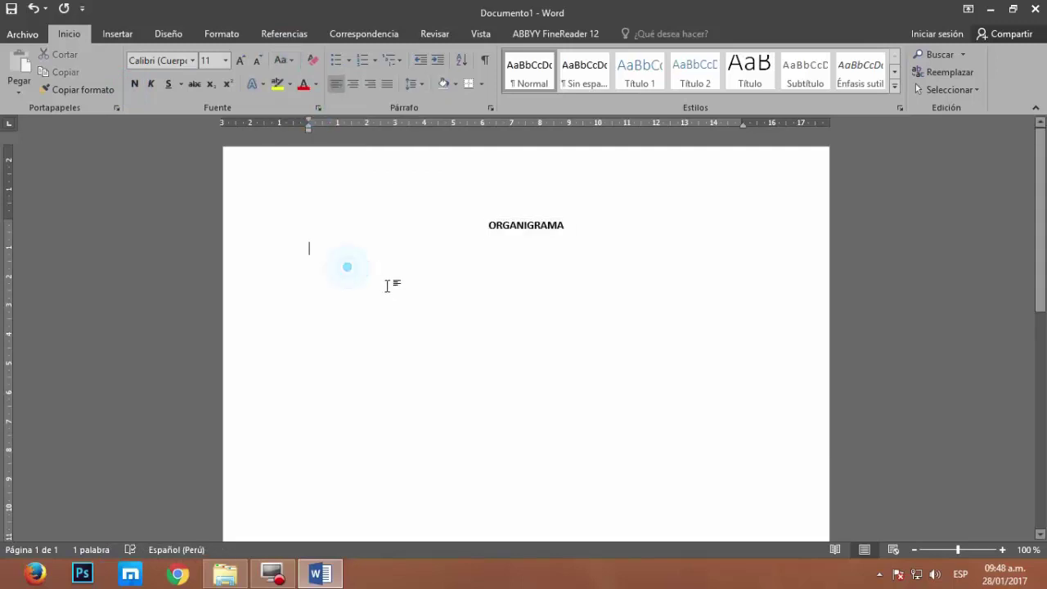
{"action": "left_click", "coordinate": [118, 33]}
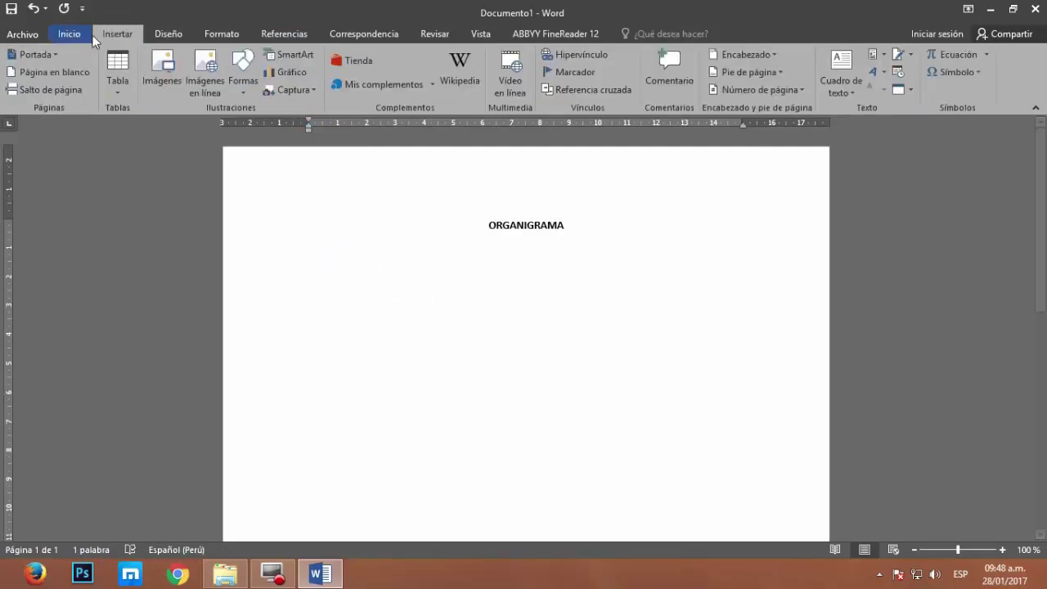
Draw a text box shape just below the ORGANIGRAMA title
{"action": "left_click", "coordinate": [242, 72]}
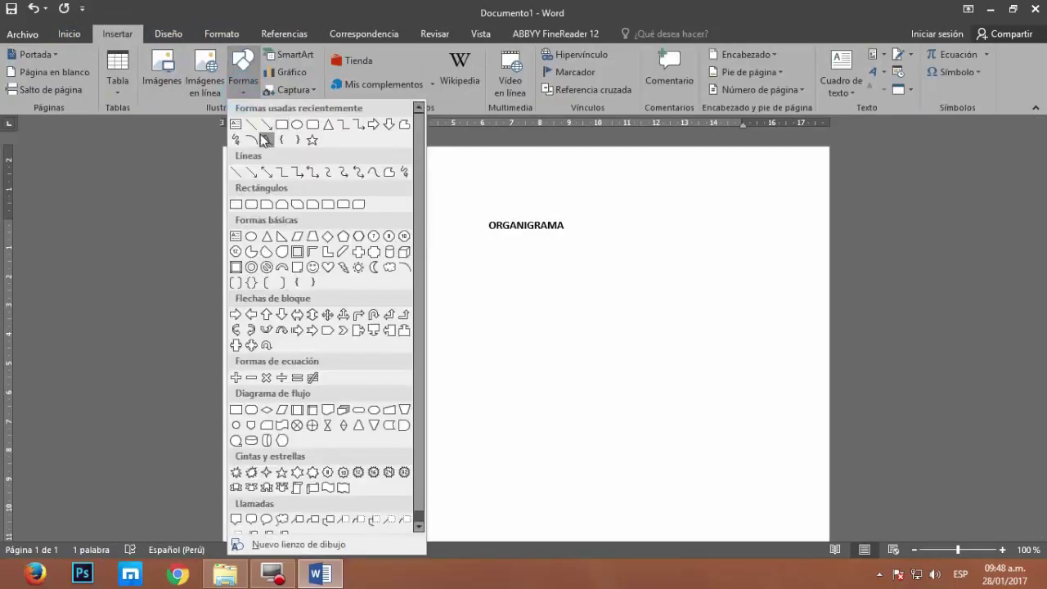
{"action": "left_click", "coordinate": [236, 125]}
{"action": "left_click_drag", "start_coordinate": [415, 264], "coordinate": [570, 294]}
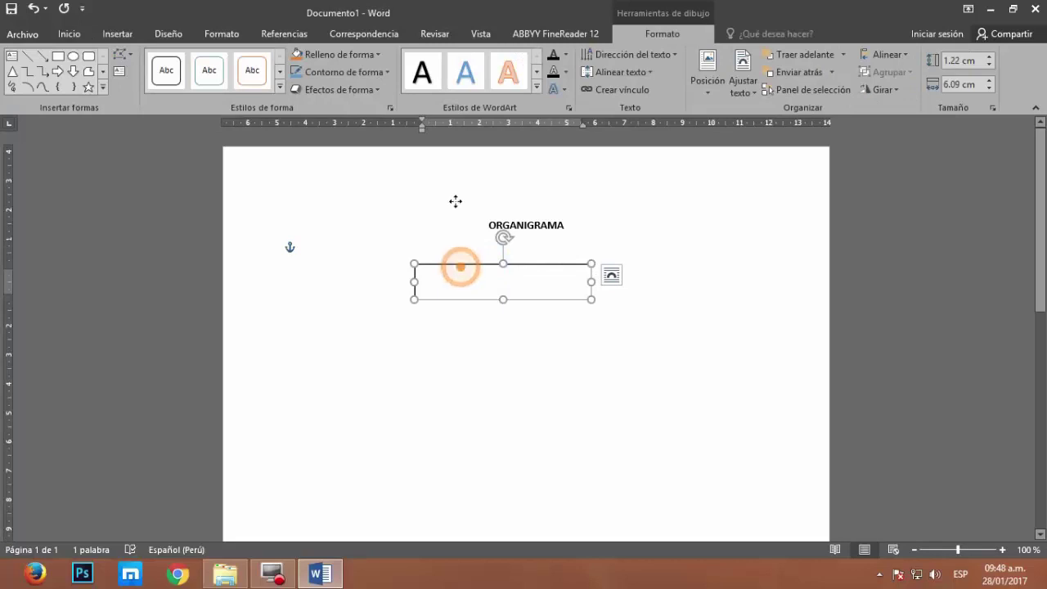
Copy the text box and paste a second copy onto the page
{"action": "right_click", "coordinate": [462, 265]}
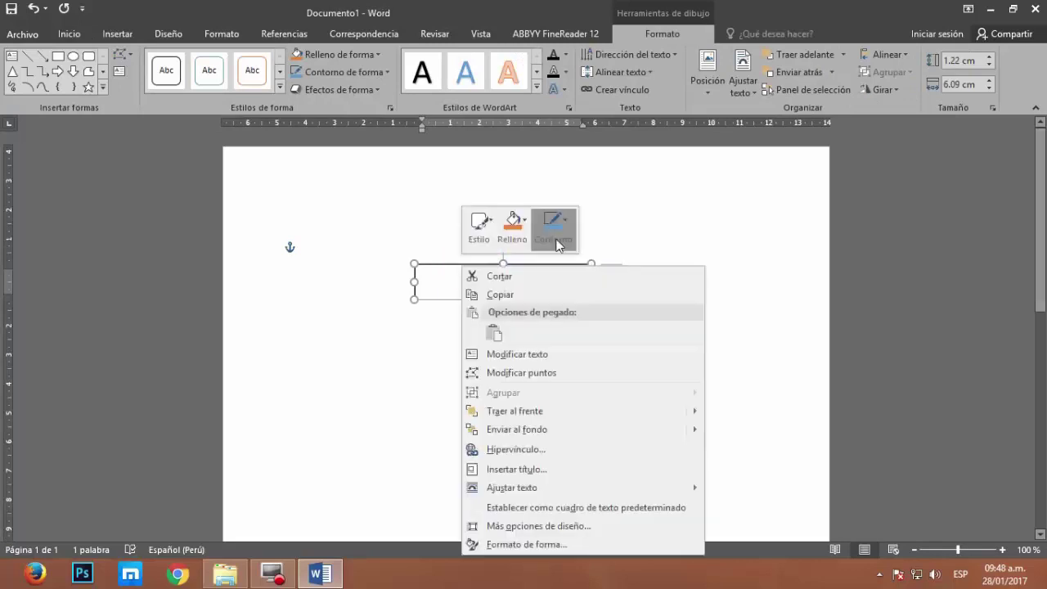
{"action": "left_click", "coordinate": [539, 299]}
{"action": "left_click", "coordinate": [480, 376]}
{"action": "right_click", "coordinate": [479, 376]}
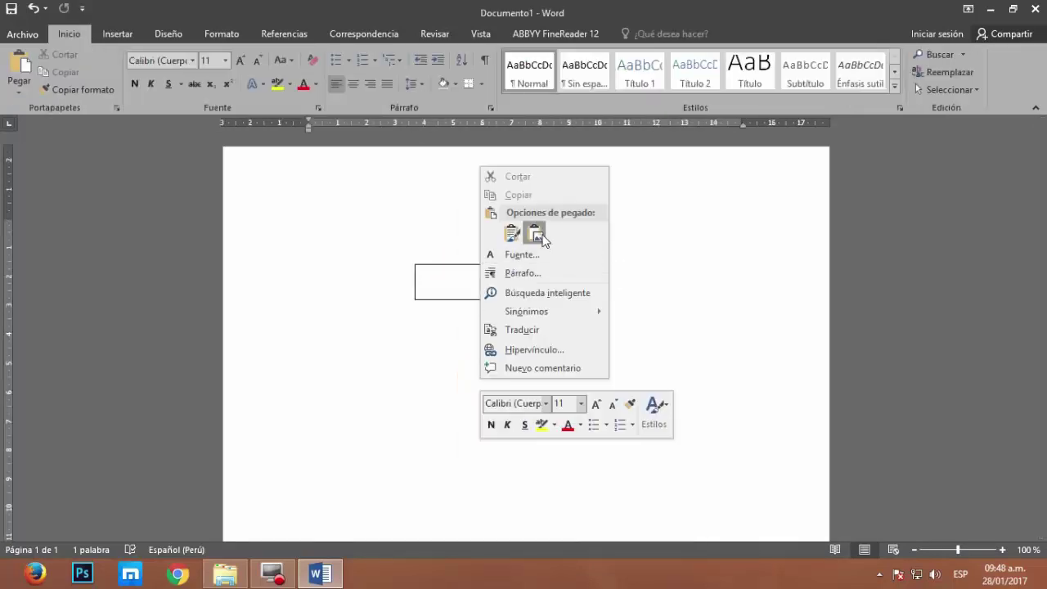
{"action": "left_click", "coordinate": [512, 233]}
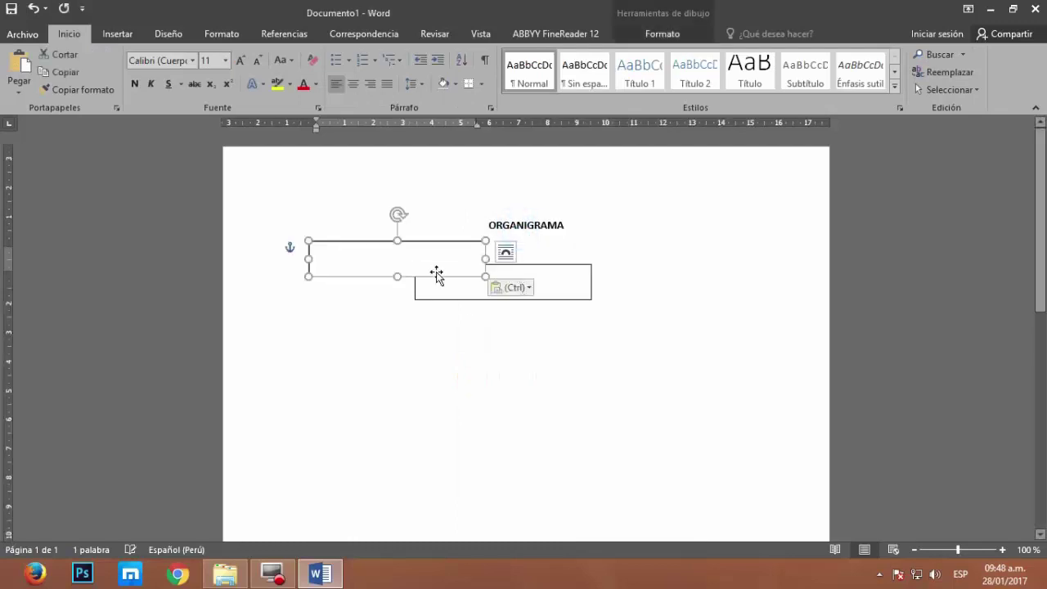
Move the pasted box below the top box, narrow it, and duplicate it to the right
{"action": "mouse_move", "coordinate": [421, 246]}
{"action": "left_mouse_down"}
{"action": "mouse_move", "coordinate": [398, 374]}
{"action": "mouse_move", "coordinate": [380, 361]}
{"action": "left_mouse_up"}
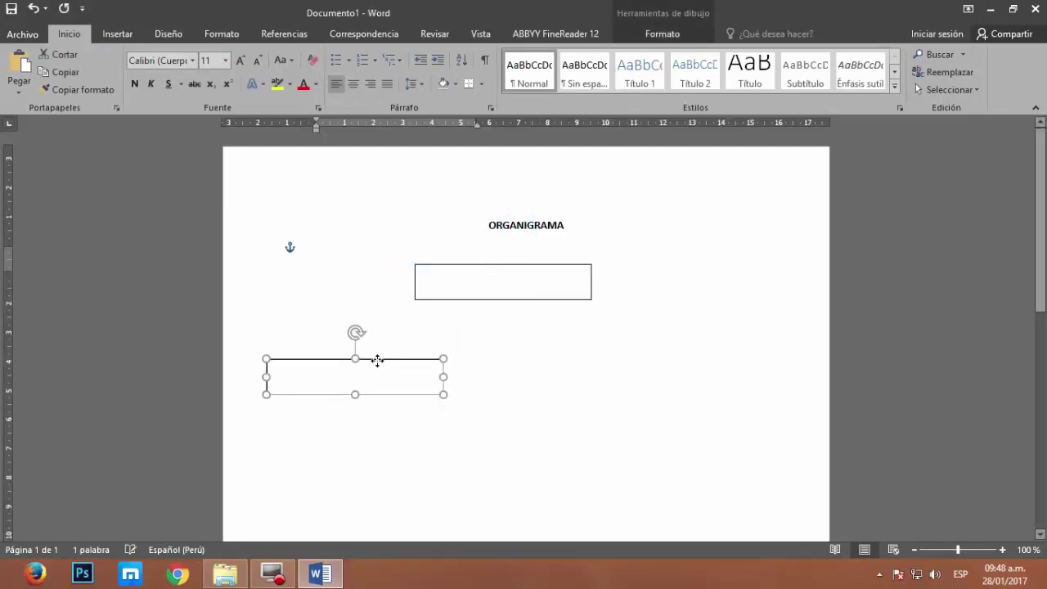
{"action": "mouse_move", "coordinate": [444, 376]}
{"action": "left_mouse_down"}
{"action": "mouse_move", "coordinate": [383, 385]}
{"action": "mouse_move", "coordinate": [511, 366]}
{"action": "left_mouse_up"}
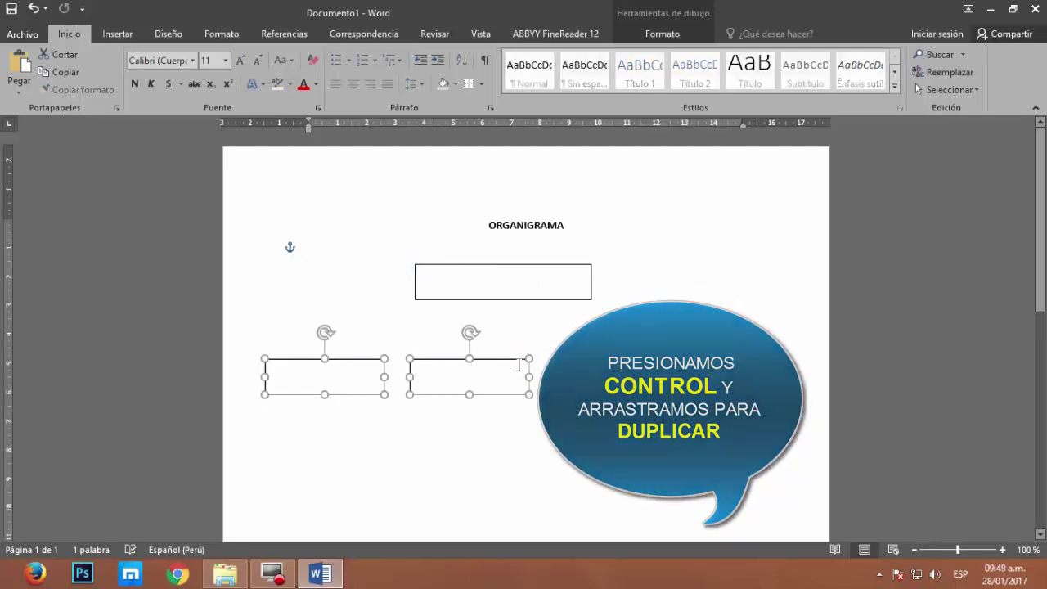
{"action": "left_click", "coordinate": [542, 338]}
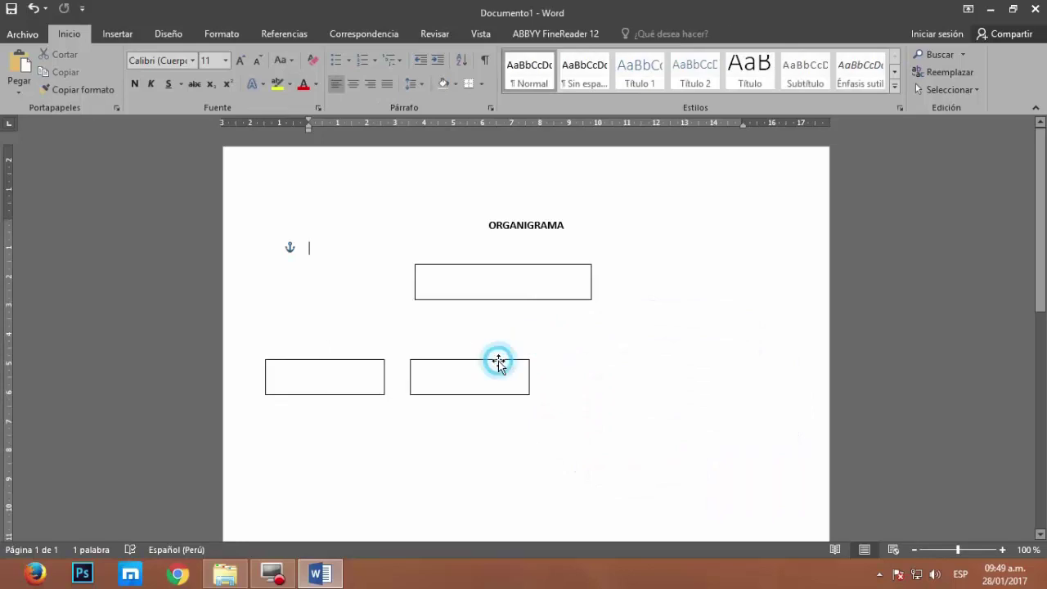
{"action": "left_click", "coordinate": [490, 361]}
{"action": "left_click_drag", "start_coordinate": [490, 362], "coordinate": [629, 361]}
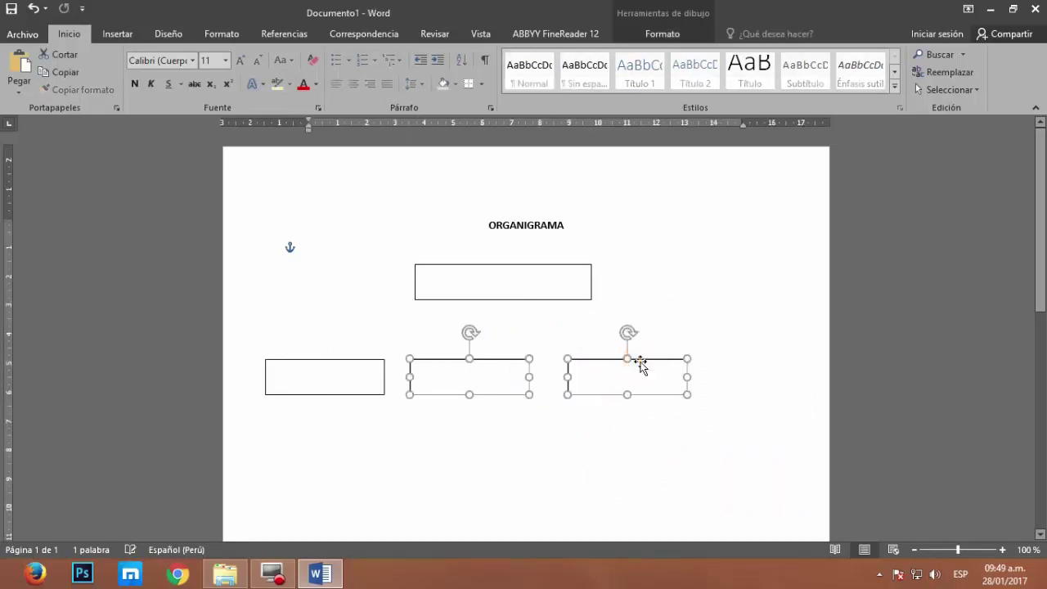
Shift the three middle-row boxes left and right so they sit evenly spaced
{"action": "left_click", "coordinate": [720, 331]}
{"action": "left_click_drag", "start_coordinate": [495, 362], "coordinate": [515, 363]}
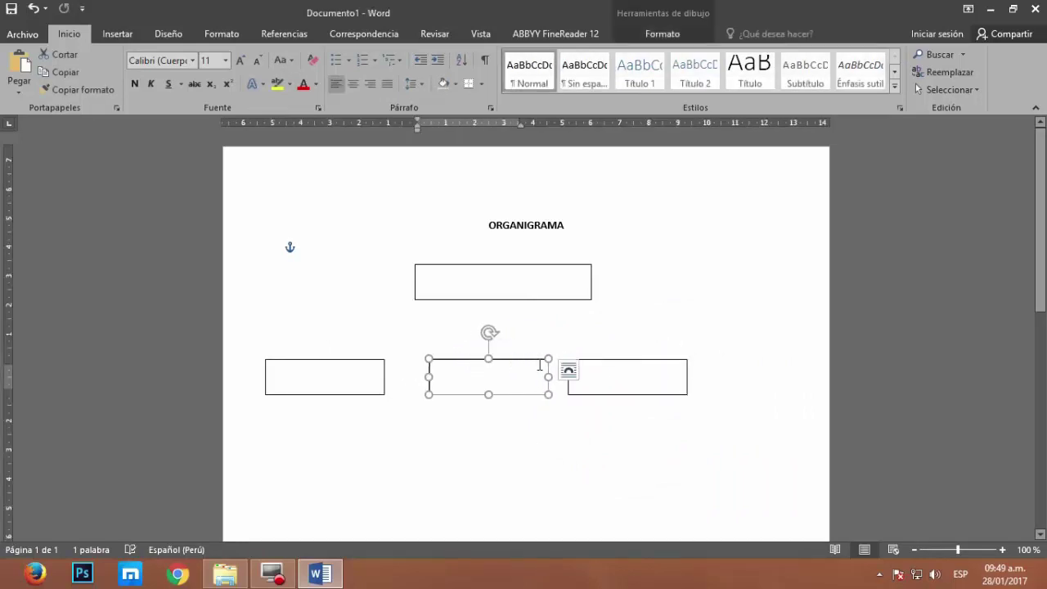
{"action": "left_click_drag", "start_coordinate": [603, 365], "coordinate": [645, 365]}
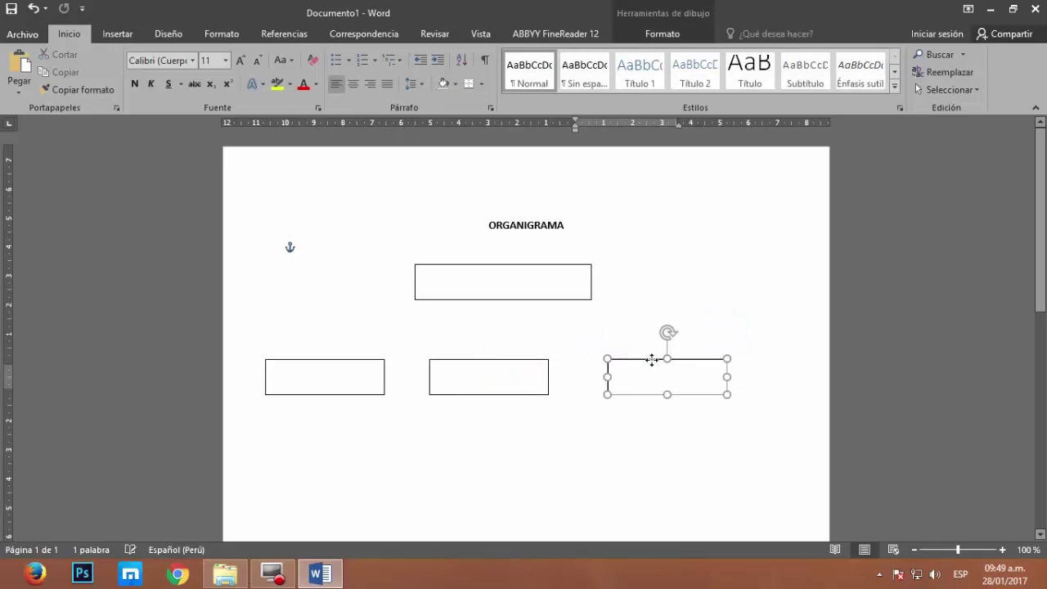
{"action": "left_click", "coordinate": [520, 366]}
{"action": "left_click_drag", "start_coordinate": [520, 365], "coordinate": [545, 365]}
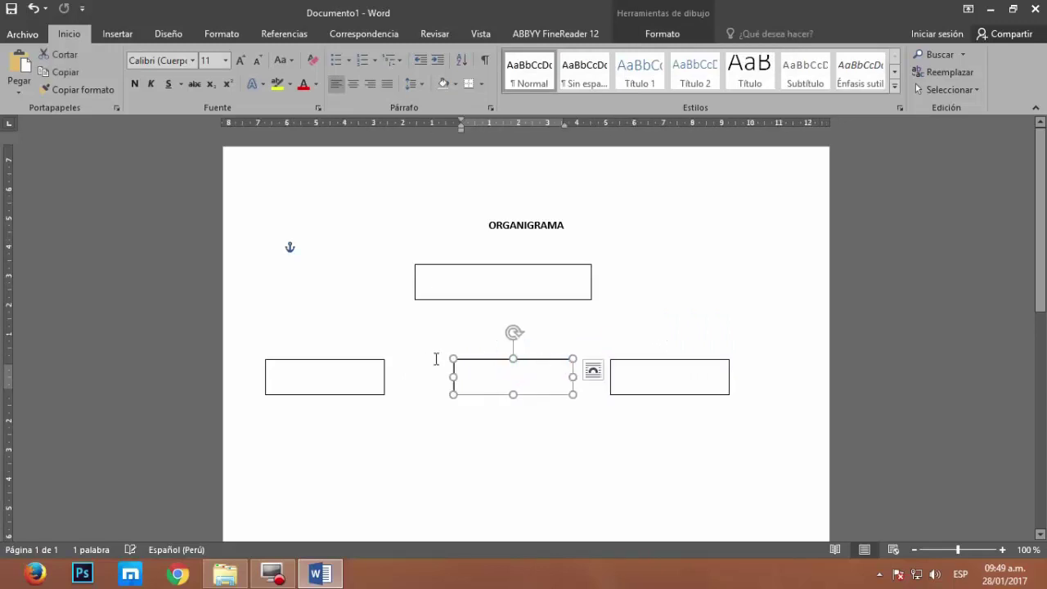
{"action": "left_click", "coordinate": [366, 362]}
{"action": "left_click_drag", "start_coordinate": [355, 360], "coordinate": [385, 360]}
{"action": "left_click", "coordinate": [506, 362]}
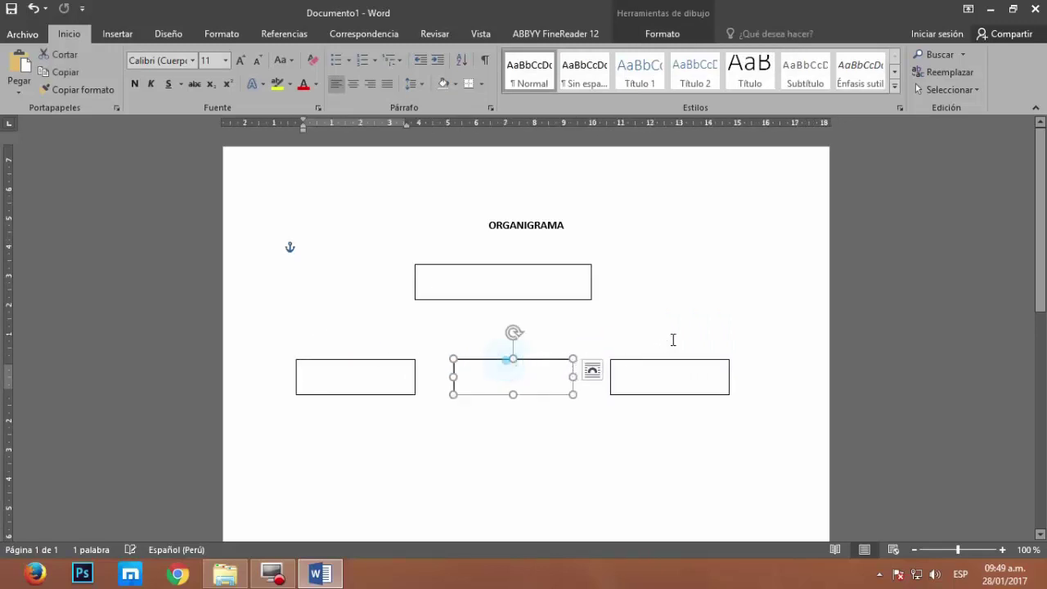
{"action": "left_click", "coordinate": [670, 337]}
{"action": "left_click", "coordinate": [673, 362]}
{"action": "scroll", "coordinate": [613, 344], "scroll_direction": "down", "scroll_amount": 1}
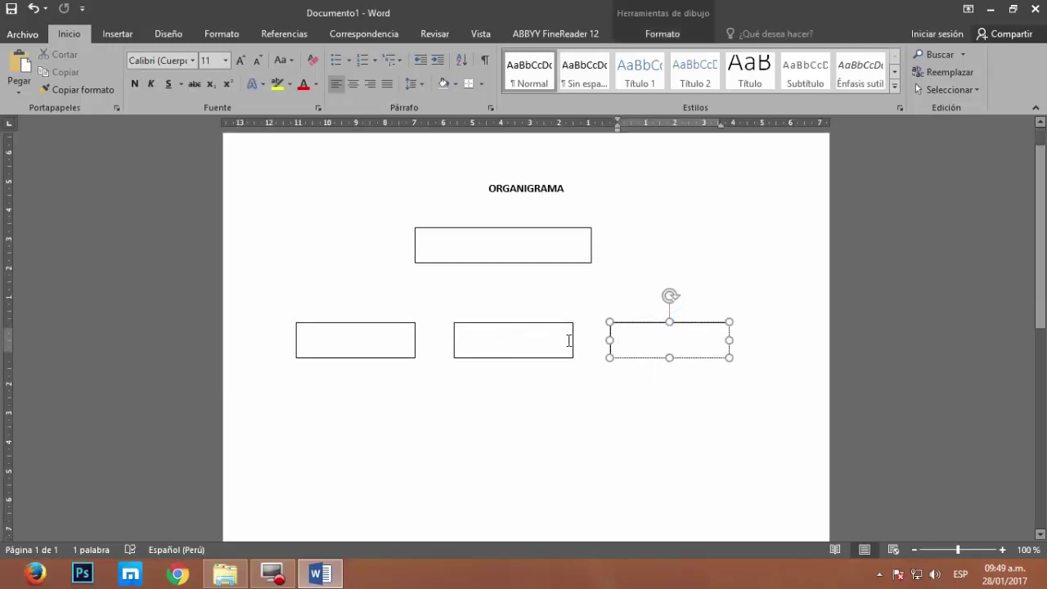
{"action": "left_click", "coordinate": [376, 335]}
Duplicate the left middle box downward to start the bottom row and position it
{"action": "left_click_drag", "start_coordinate": [374, 322], "coordinate": [366, 390]}
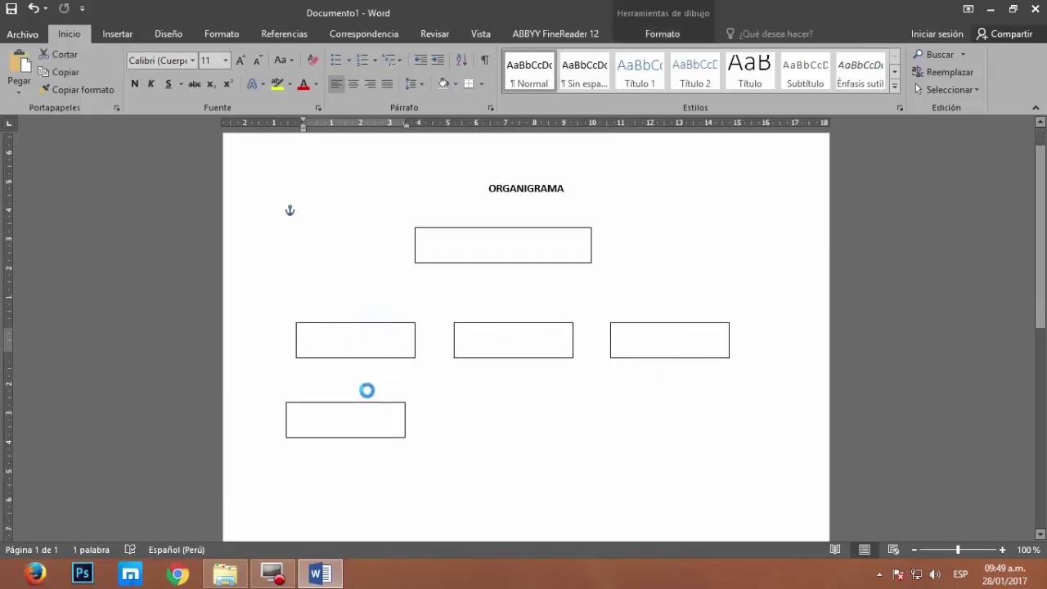
{"action": "left_click", "coordinate": [378, 414]}
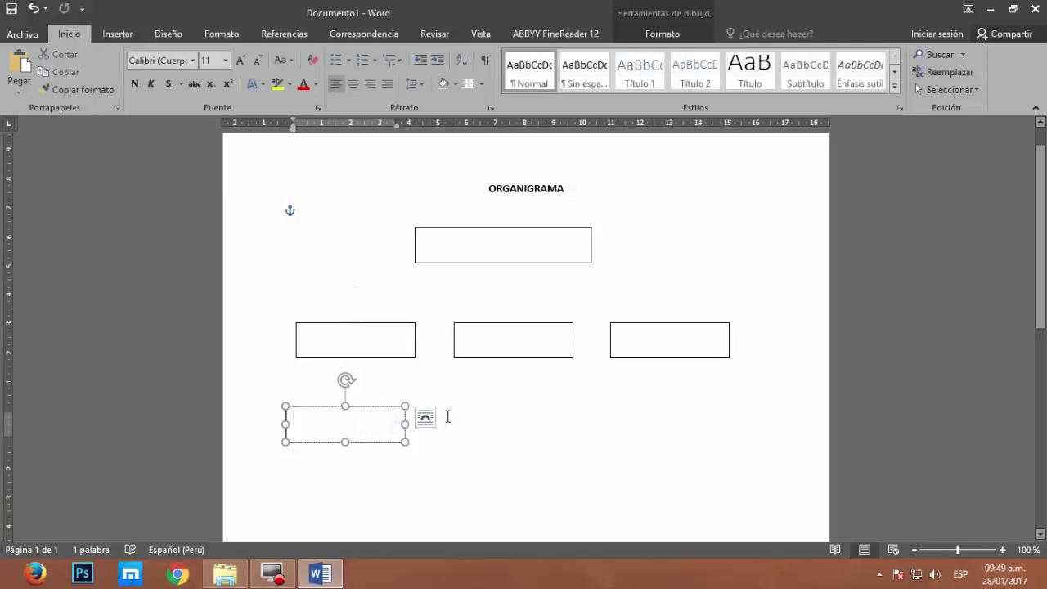
{"action": "left_click", "coordinate": [383, 414]}
{"action": "left_click", "coordinate": [373, 413]}
{"action": "mouse_move", "coordinate": [371, 406]}
{"action": "left_mouse_down"}
{"action": "mouse_move", "coordinate": [349, 384]}
{"action": "mouse_move", "coordinate": [348, 401]}
{"action": "mouse_move", "coordinate": [322, 404]}
{"action": "mouse_move", "coordinate": [407, 406]}
{"action": "mouse_move", "coordinate": [306, 405]}
{"action": "mouse_move", "coordinate": [423, 404]}
{"action": "left_mouse_up"}
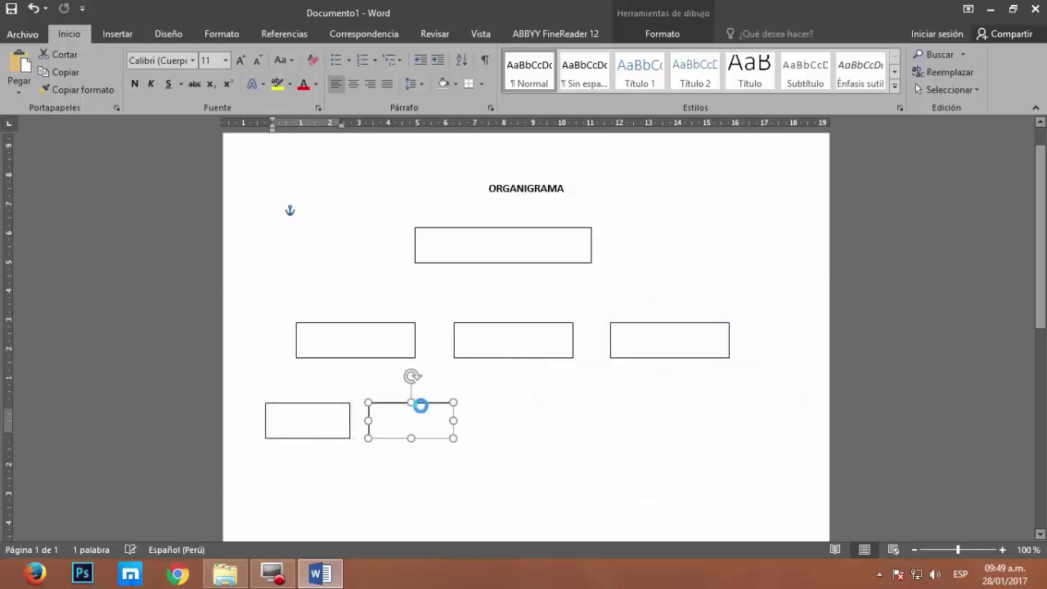
{"action": "left_click", "coordinate": [535, 411]}
Copy the pair of bottom boxes twice to the right, making six bottom boxes
{"action": "left_click", "coordinate": [422, 417]}
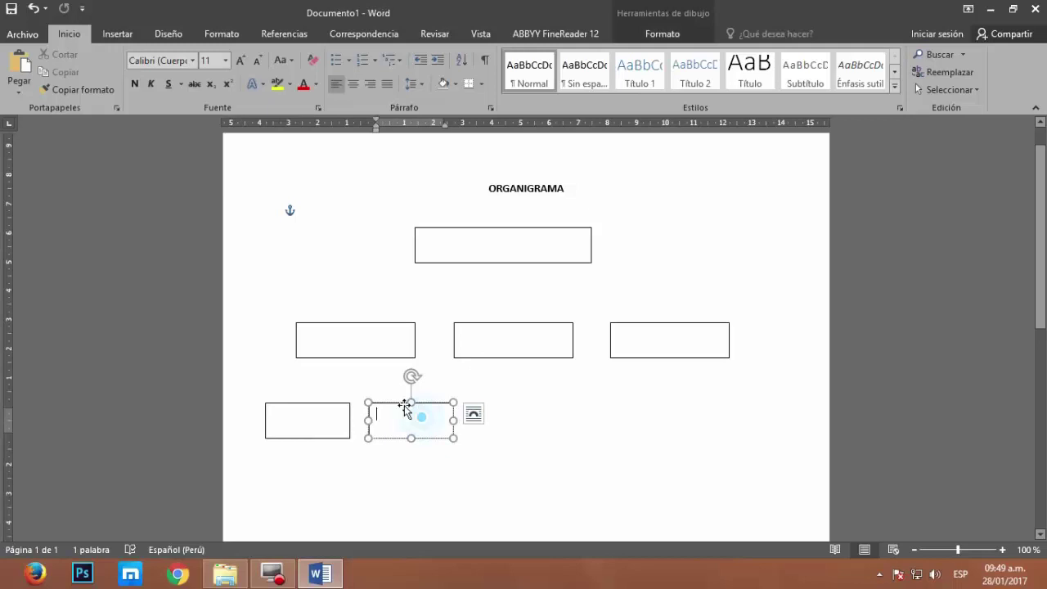
{"action": "left_click", "coordinate": [344, 412], "text": "shift"}
{"action": "left_click_drag", "start_coordinate": [339, 409], "coordinate": [523, 403]}
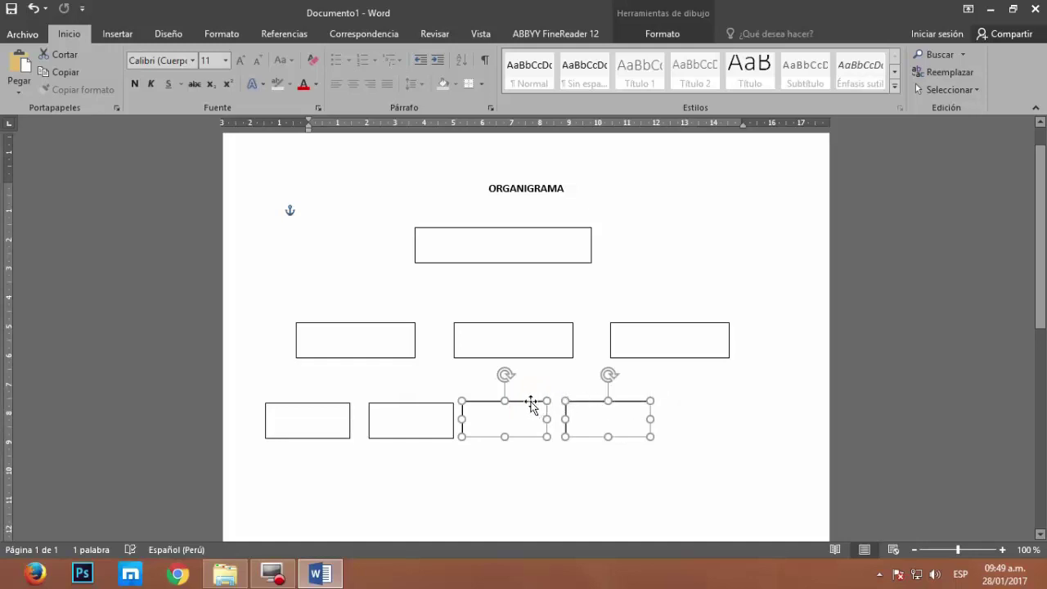
{"action": "left_click_drag", "start_coordinate": [530, 404], "coordinate": [700, 402]}
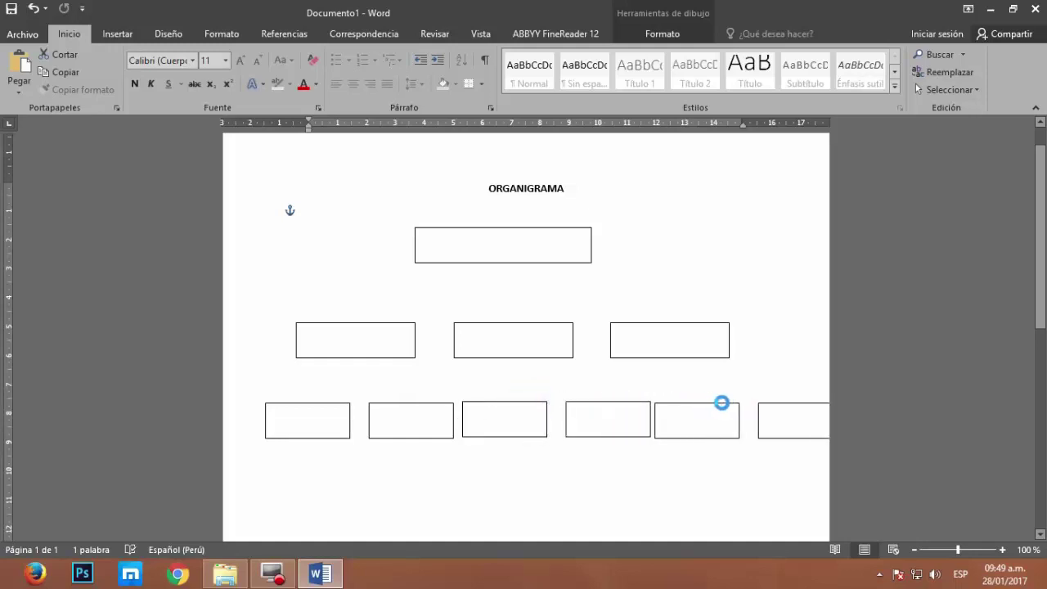
{"action": "left_click", "coordinate": [782, 338]}
Narrow the first three bottom boxes and move them closer together
{"action": "scroll", "coordinate": [356, 372], "scroll_direction": "down", "scroll_amount": 1}
{"action": "left_click", "coordinate": [327, 377]}
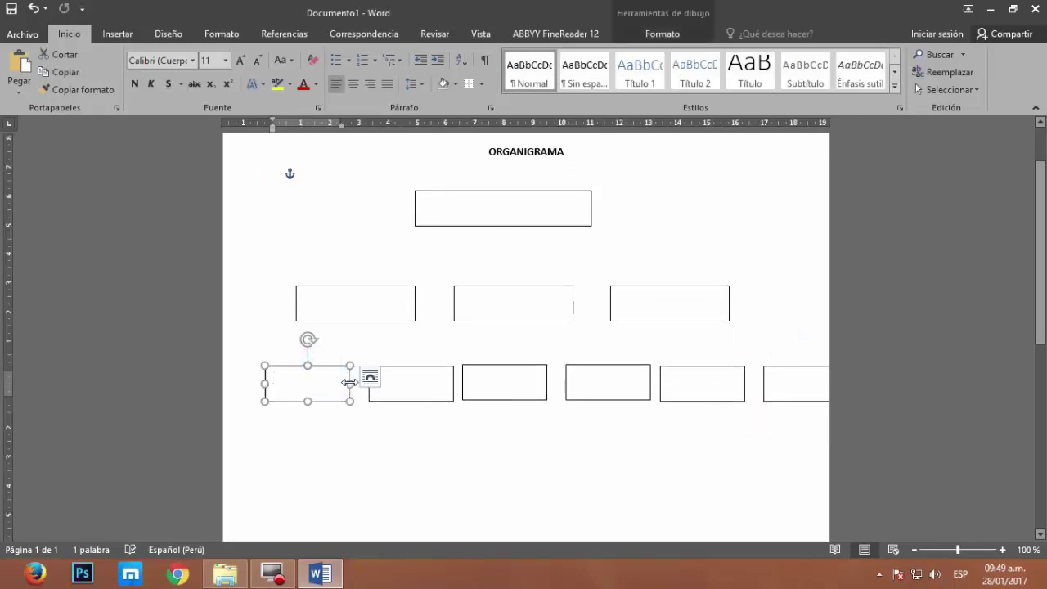
{"action": "left_click_drag", "start_coordinate": [349, 382], "coordinate": [331, 381]}
{"action": "left_click_drag", "start_coordinate": [397, 367], "coordinate": [368, 366]}
{"action": "left_click_drag", "start_coordinate": [431, 383], "coordinate": [419, 386]}
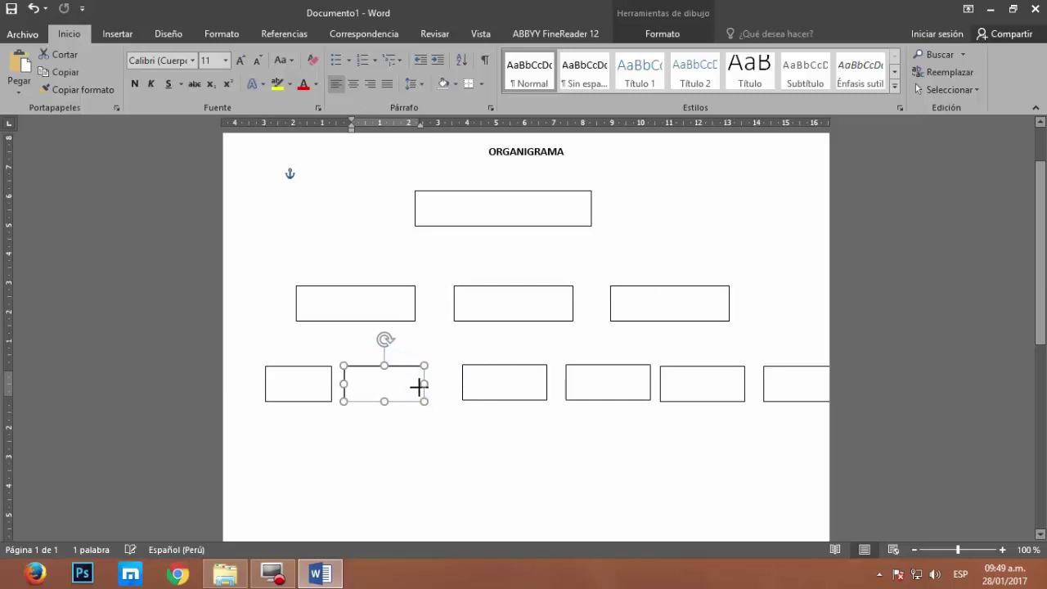
{"action": "left_click", "coordinate": [508, 386]}
{"action": "left_click_drag", "start_coordinate": [484, 365], "coordinate": [461, 364]}
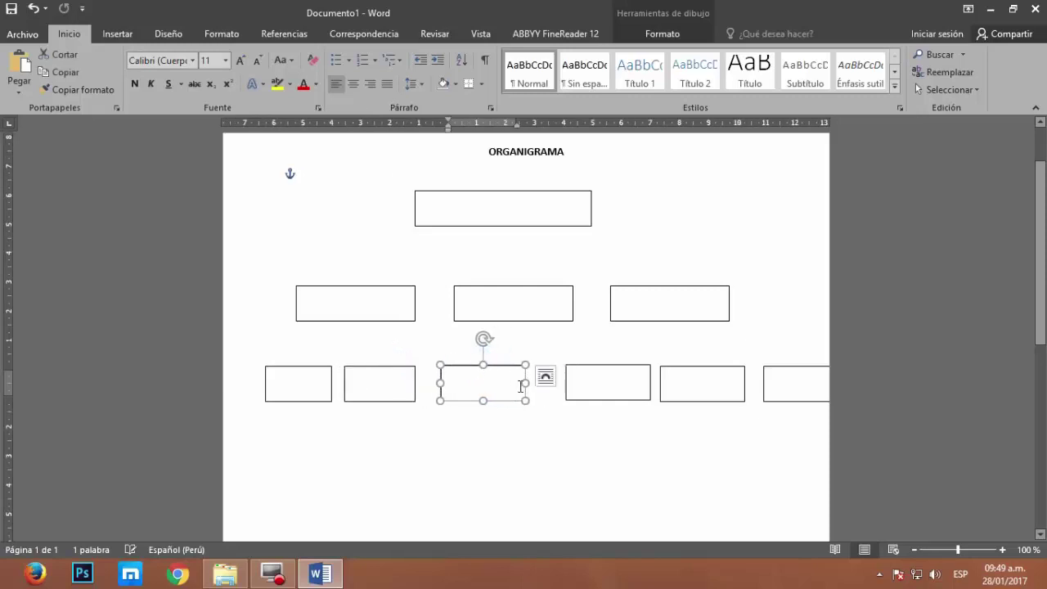
{"action": "left_click_drag", "start_coordinate": [515, 386], "coordinate": [496, 386]}
Narrow and shift the last three bottom boxes inside the margin, then begin typing Director in the top box
{"action": "left_click", "coordinate": [581, 364]}
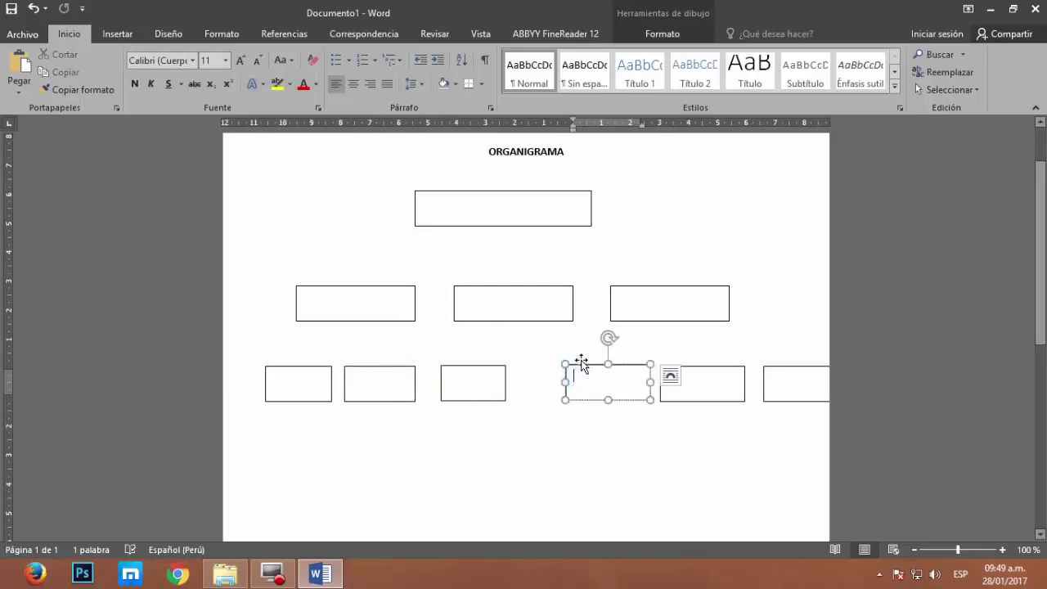
{"action": "left_click_drag", "start_coordinate": [581, 364], "coordinate": [543, 362]}
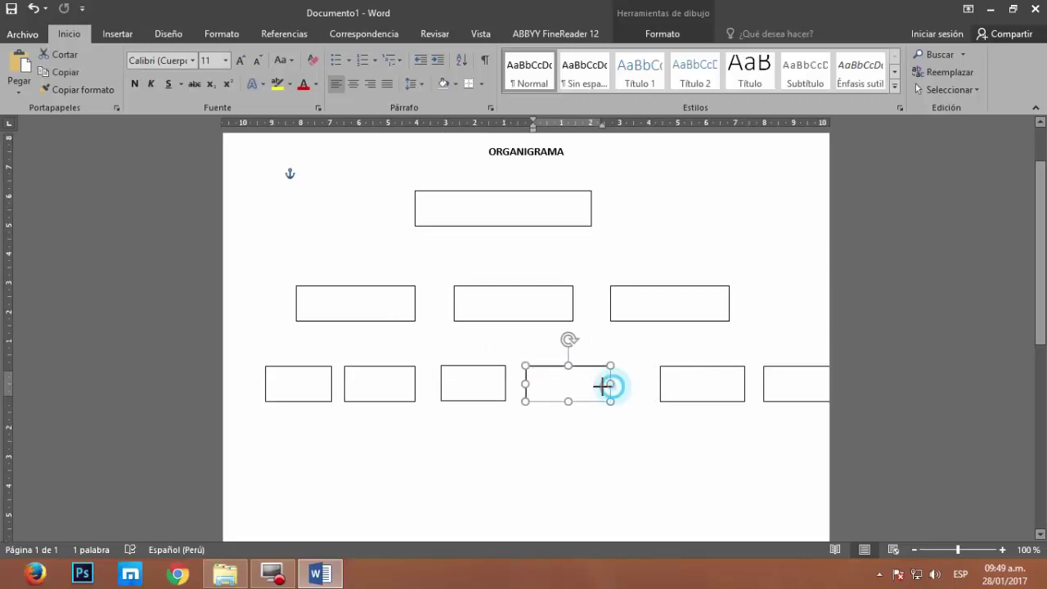
{"action": "left_click_drag", "start_coordinate": [603, 386], "coordinate": [593, 386]}
{"action": "left_click", "coordinate": [682, 387]}
{"action": "left_click_drag", "start_coordinate": [690, 370], "coordinate": [639, 371]}
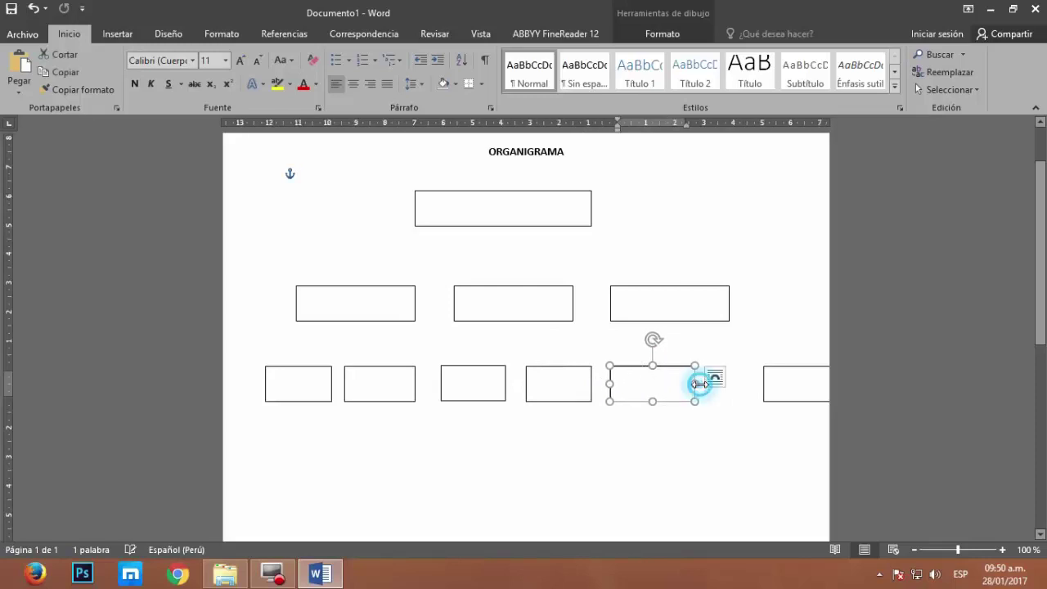
{"action": "left_click_drag", "start_coordinate": [697, 384], "coordinate": [679, 383]}
{"action": "left_click", "coordinate": [784, 382]}
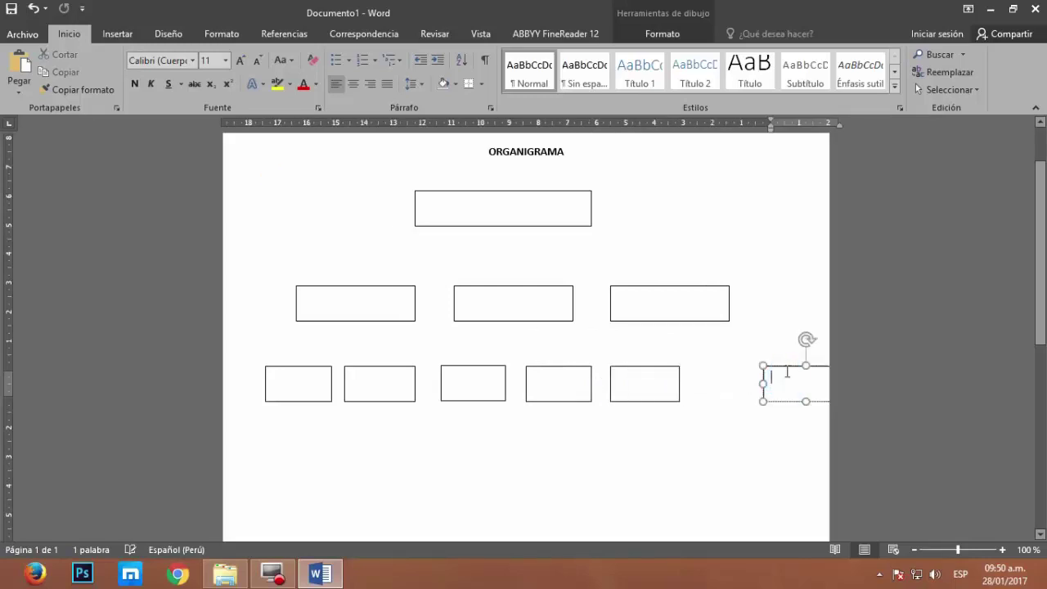
{"action": "left_click_drag", "start_coordinate": [763, 367], "coordinate": [736, 369]}
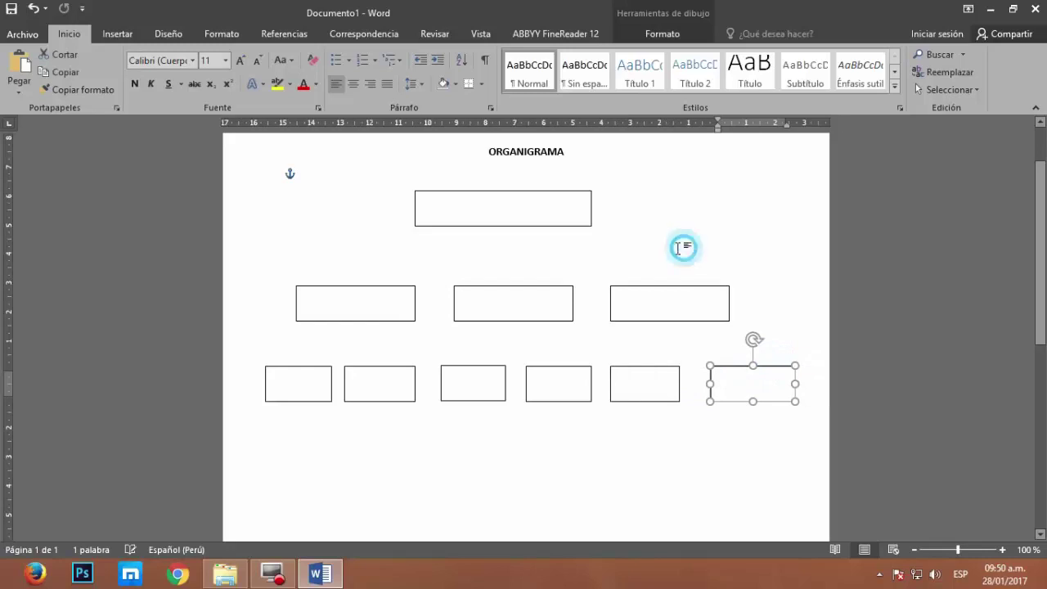
{"action": "left_click", "coordinate": [471, 206]}
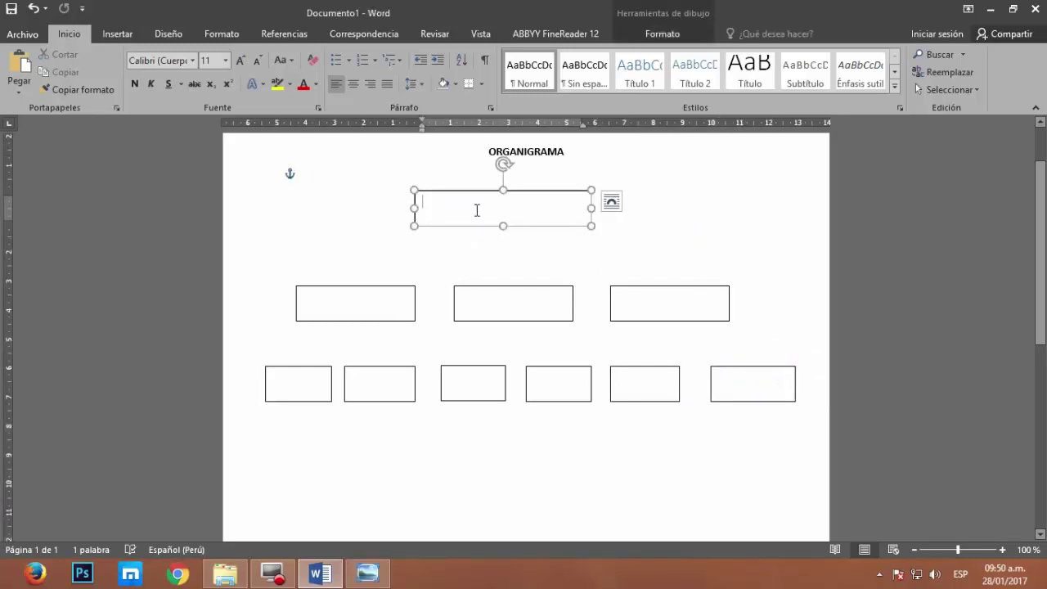
{"action": "type", "text": "dir"}
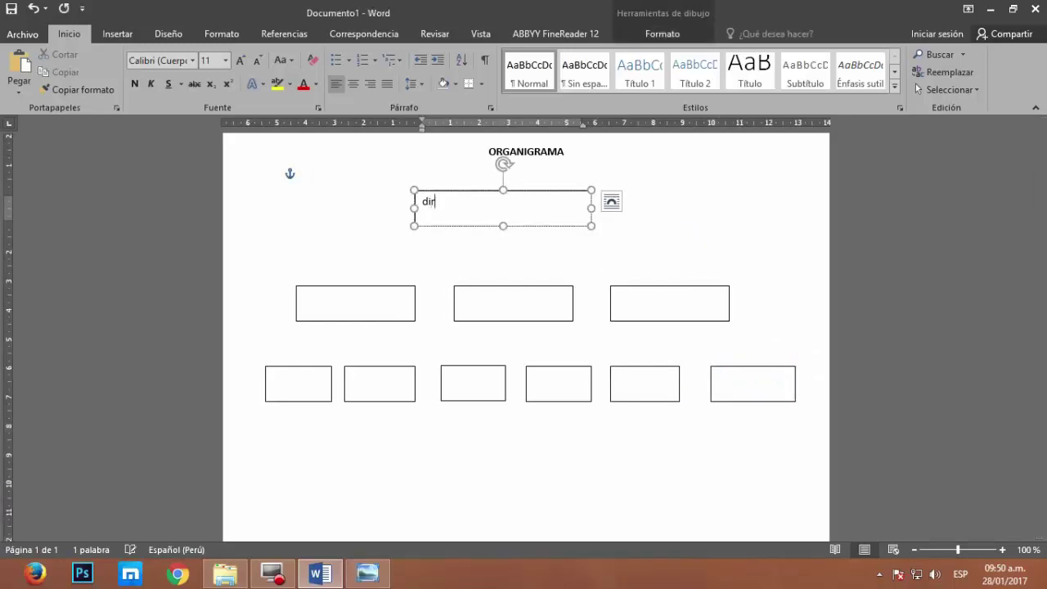
Finish the Director label and type Encargado in the left middle box
{"action": "left_click", "coordinate": [541, 190]}
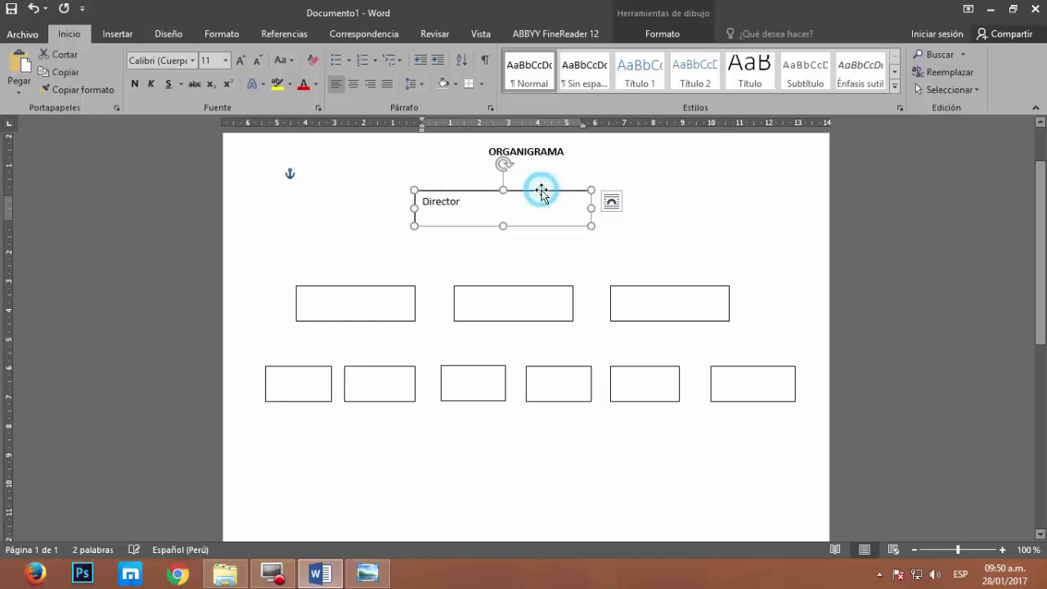
{"action": "left_click", "coordinate": [388, 288]}
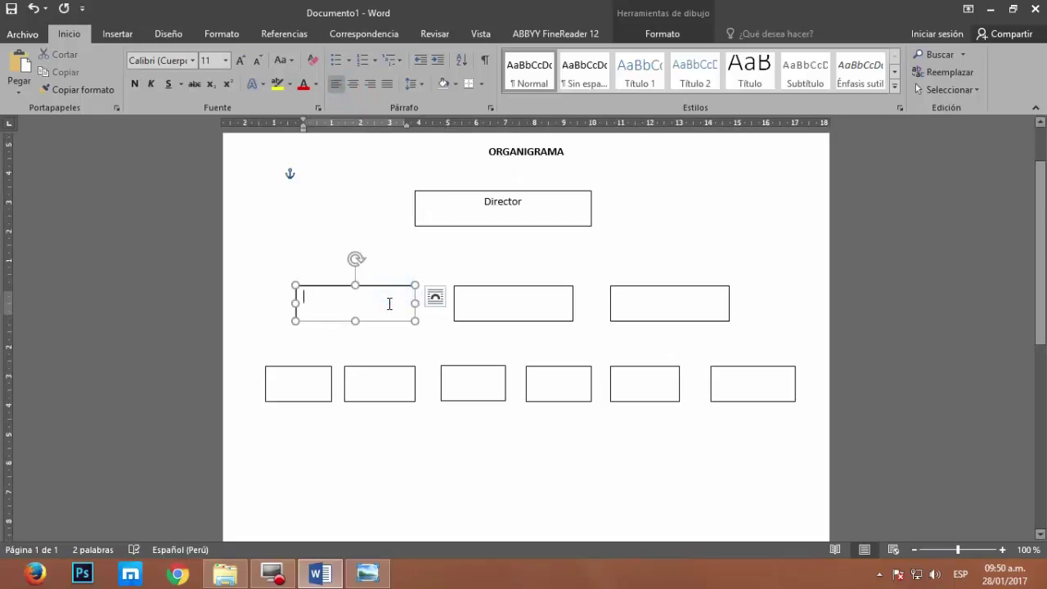
{"action": "type", "text": "encarg"}
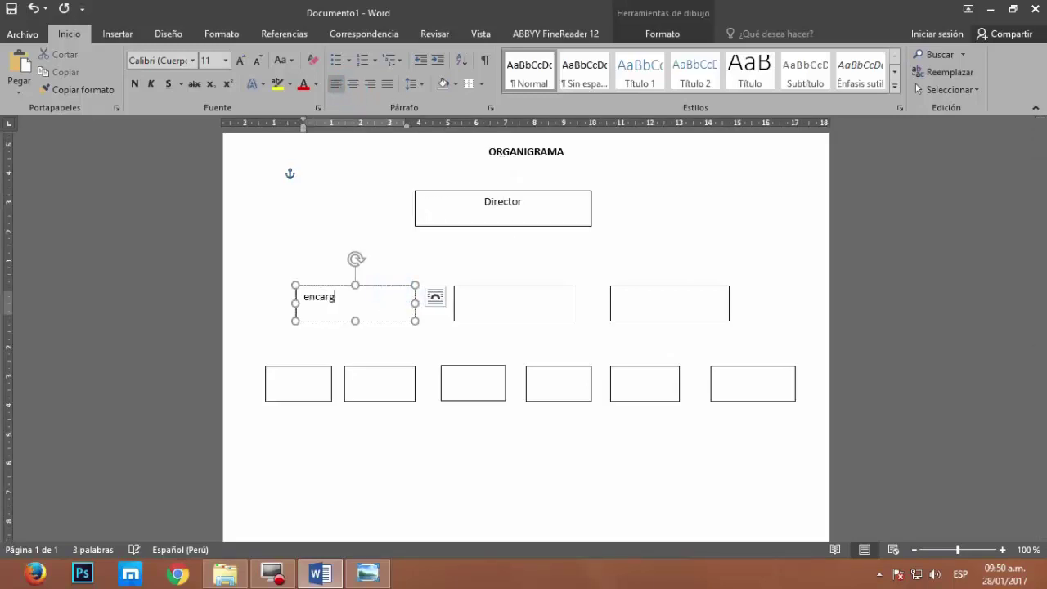
Copy Encargado and paste it as plain text into the centre and right middle boxes
{"action": "left_click_drag", "start_coordinate": [378, 297], "coordinate": [259, 303]}
{"action": "key", "text": "ctrl+c"}
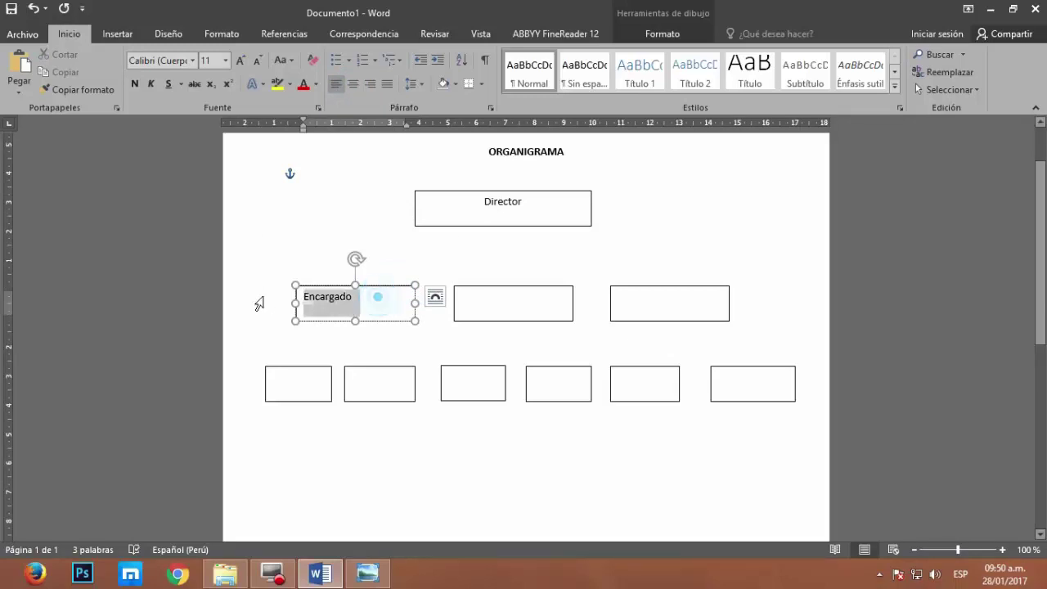
{"action": "right_click", "coordinate": [352, 302]}
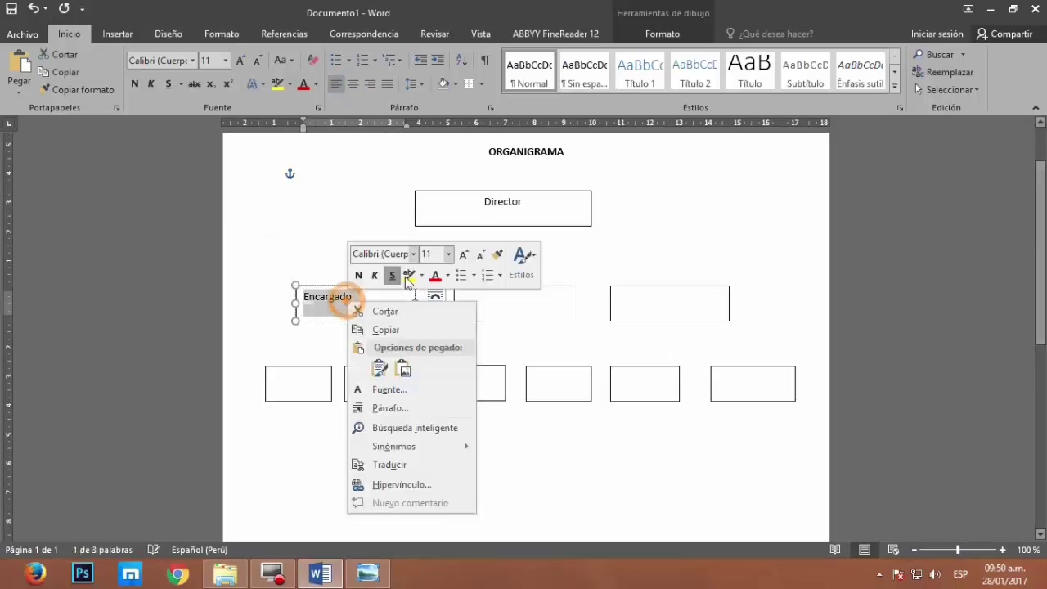
{"action": "left_click", "coordinate": [384, 330]}
{"action": "right_click", "coordinate": [528, 304]}
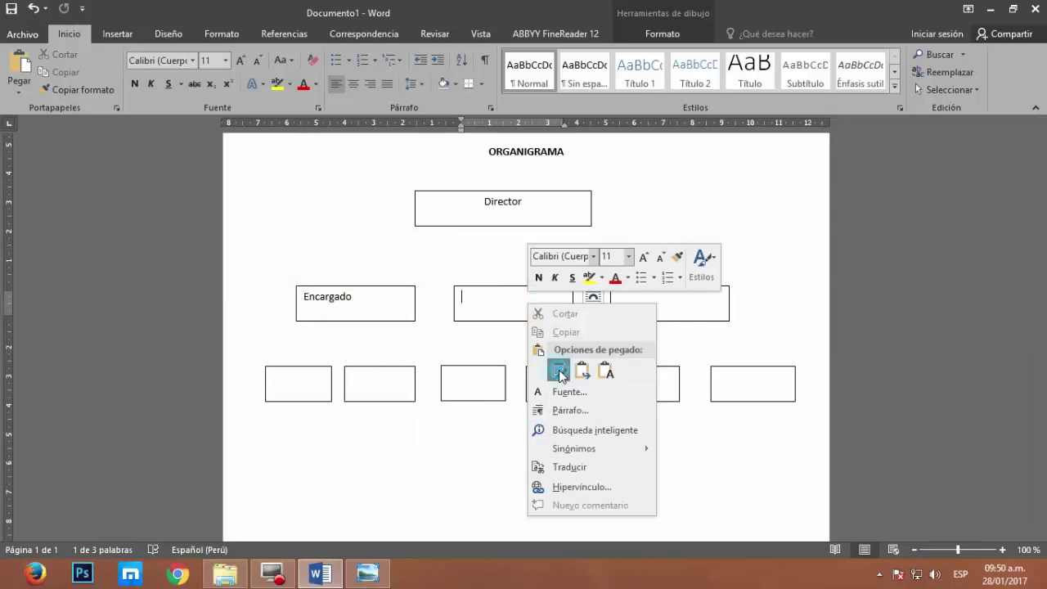
{"action": "left_click", "coordinate": [559, 372]}
{"action": "key", "text": "ctrl+z"}
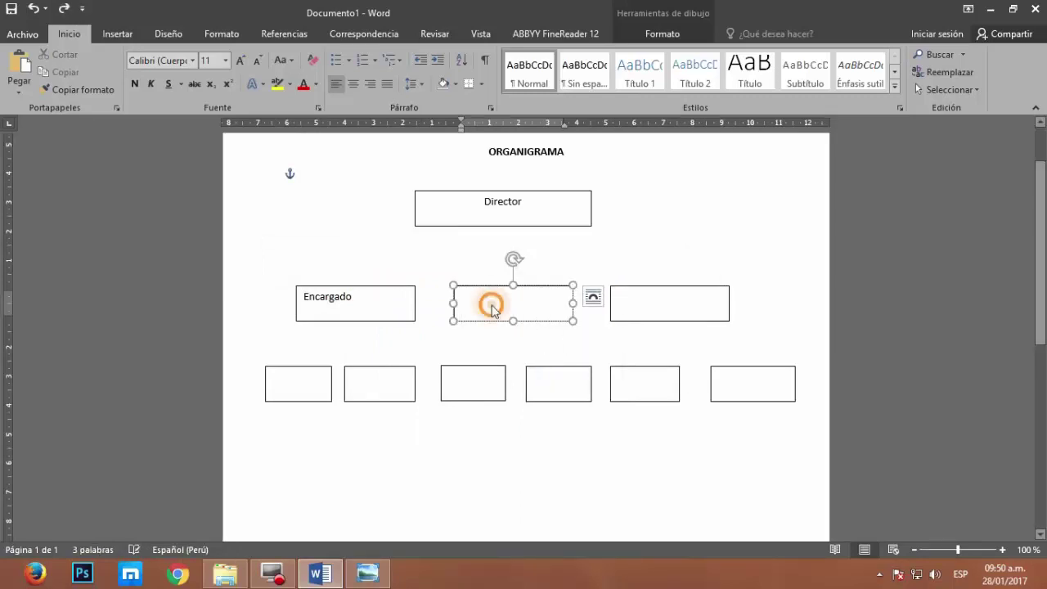
{"action": "right_click", "coordinate": [492, 309]}
{"action": "left_click", "coordinate": [568, 372]}
{"action": "left_click", "coordinate": [635, 302]}
{"action": "right_click", "coordinate": [646, 299]}
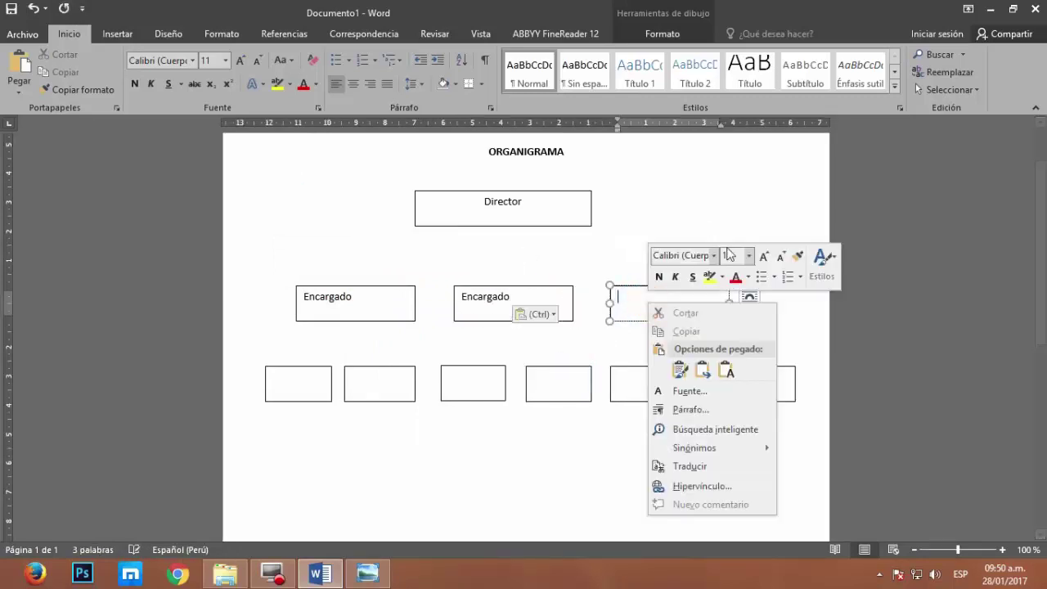
{"action": "left_click", "coordinate": [725, 372]}
Type Obrero in the first bottom box and copy the word
{"action": "left_click", "coordinate": [302, 376]}
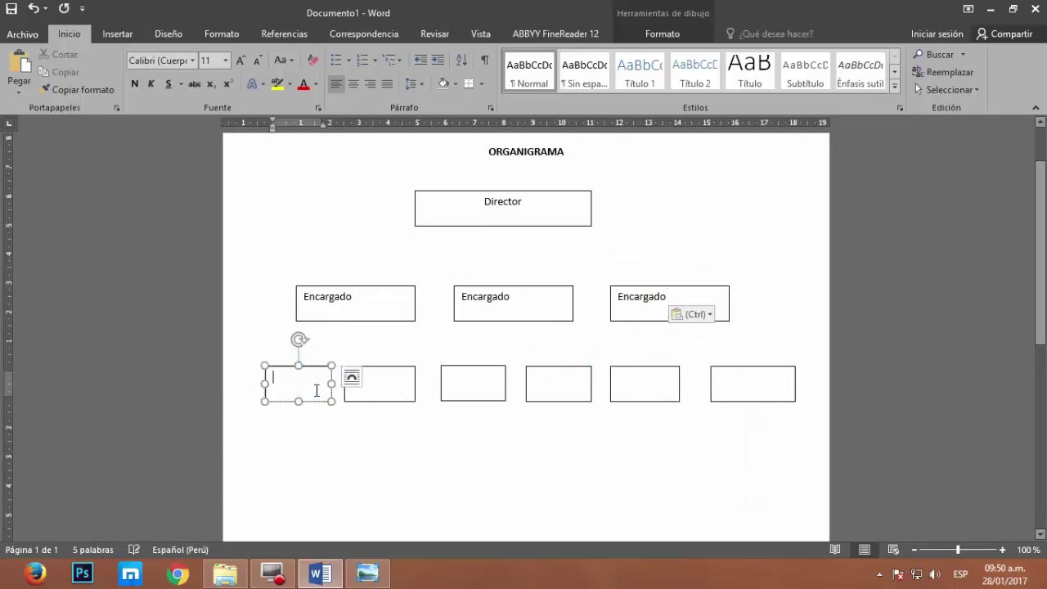
{"action": "type", "text": "obr"}
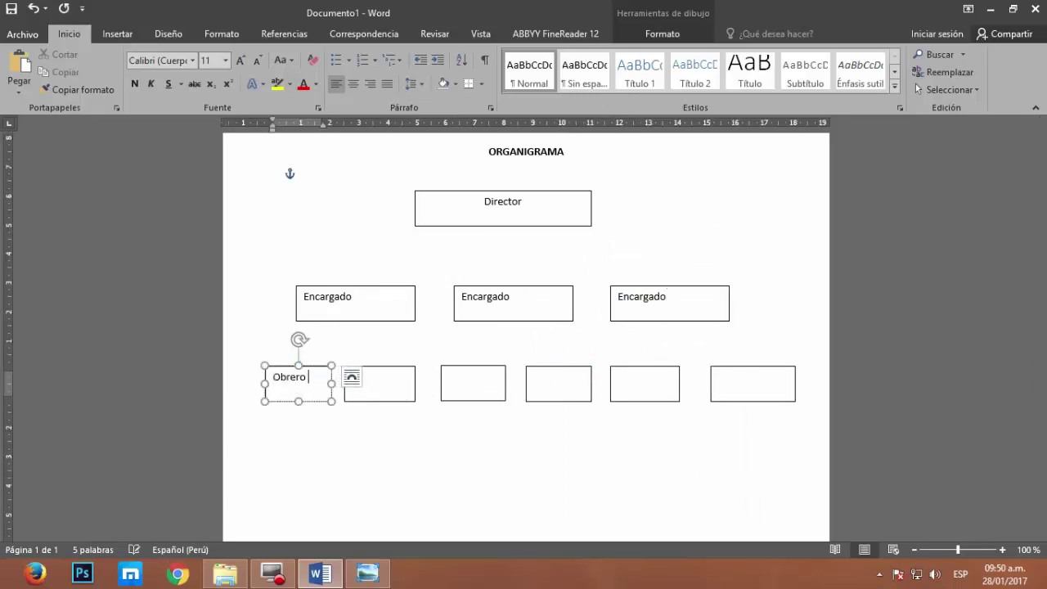
{"action": "left_click", "coordinate": [368, 391]}
{"action": "right_click", "coordinate": [373, 378]}
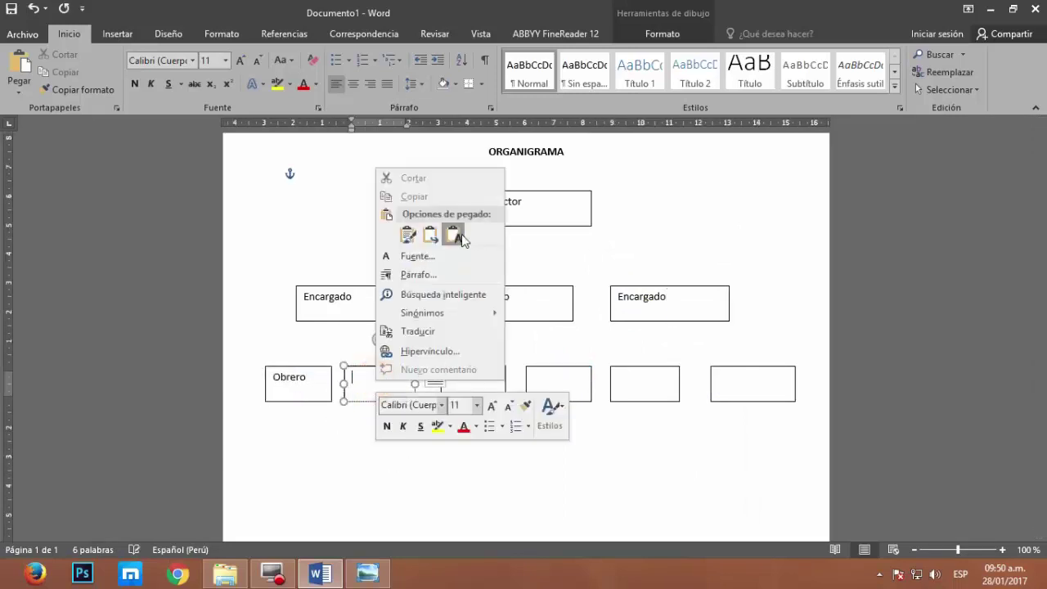
{"action": "left_click", "coordinate": [319, 381]}
{"action": "left_click_drag", "start_coordinate": [323, 378], "coordinate": [270, 378]}
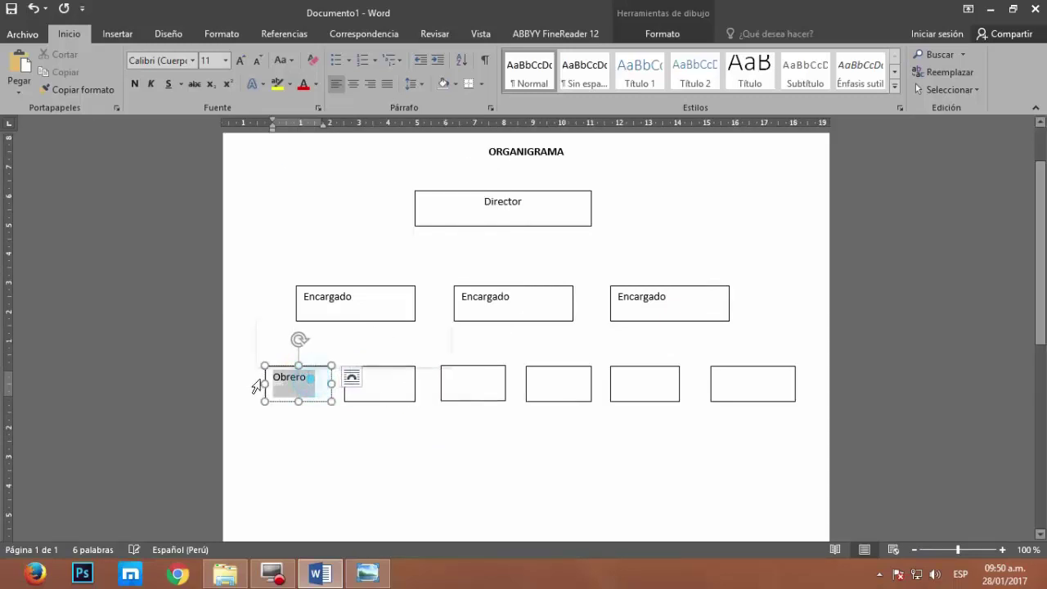
{"action": "right_click", "coordinate": [282, 376]}
{"action": "left_click", "coordinate": [331, 201]}
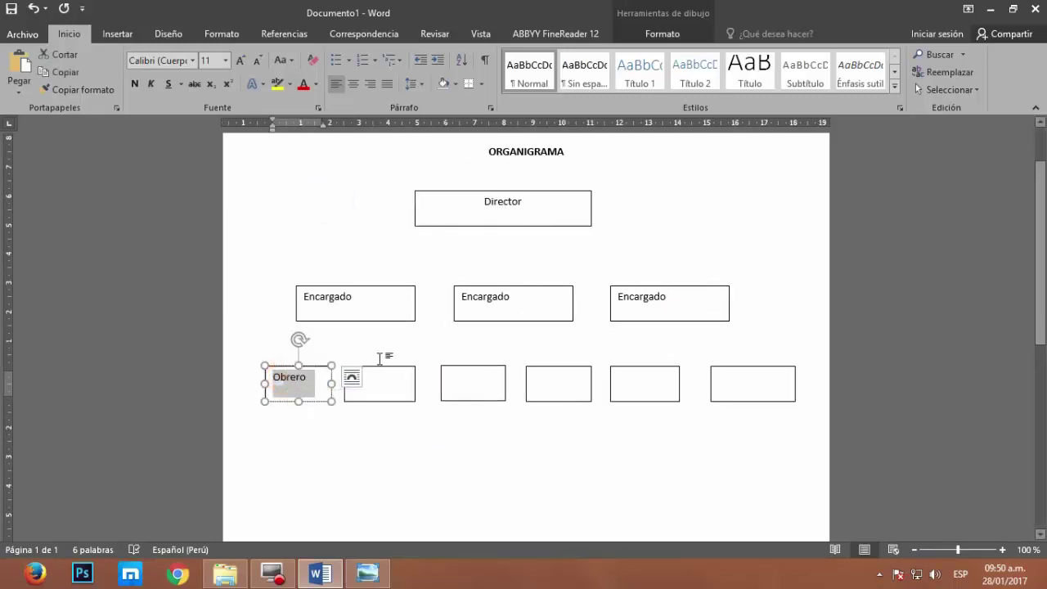
Paste Obrero into the second, third and fourth bottom boxes
{"action": "left_click", "coordinate": [379, 381]}
{"action": "right_click", "coordinate": [380, 384]}
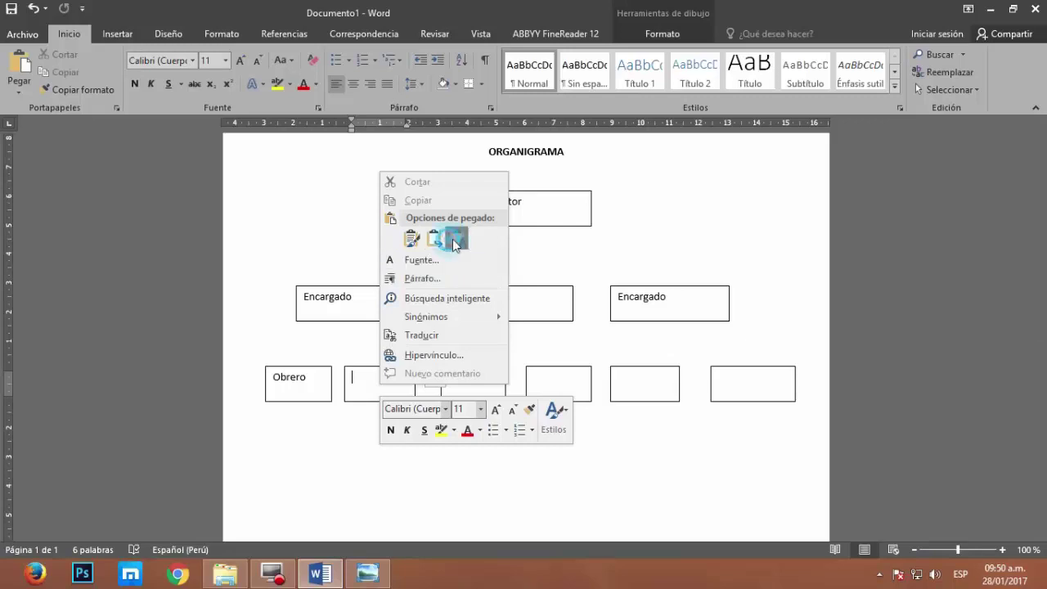
{"action": "left_click", "coordinate": [454, 244]}
{"action": "left_click", "coordinate": [474, 373]}
{"action": "right_click", "coordinate": [476, 376]}
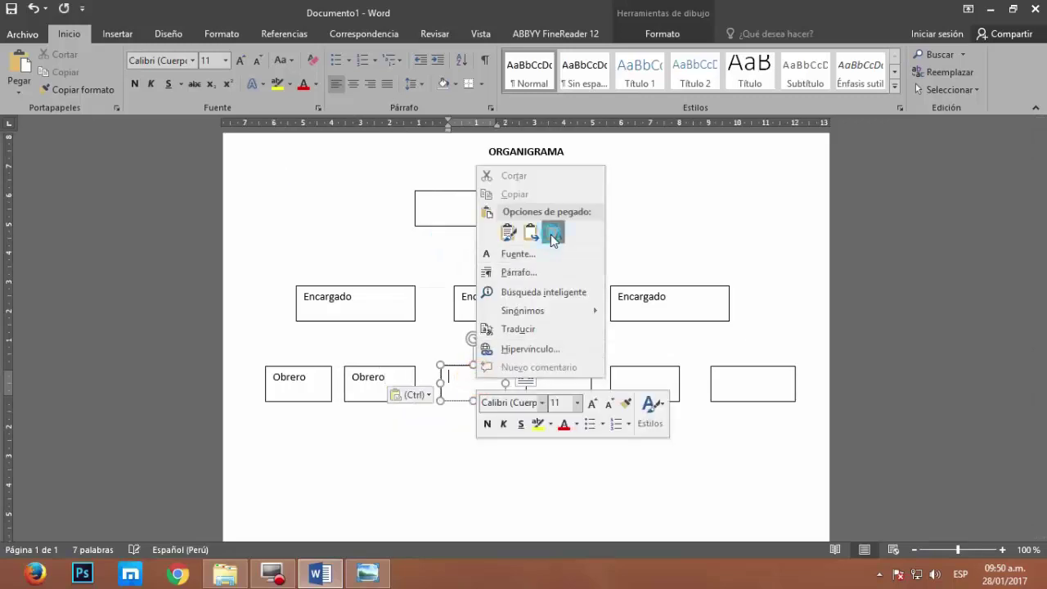
{"action": "left_click", "coordinate": [553, 236]}
{"action": "left_click", "coordinate": [563, 378]}
{"action": "right_click", "coordinate": [564, 378]}
{"action": "left_click", "coordinate": [645, 238]}
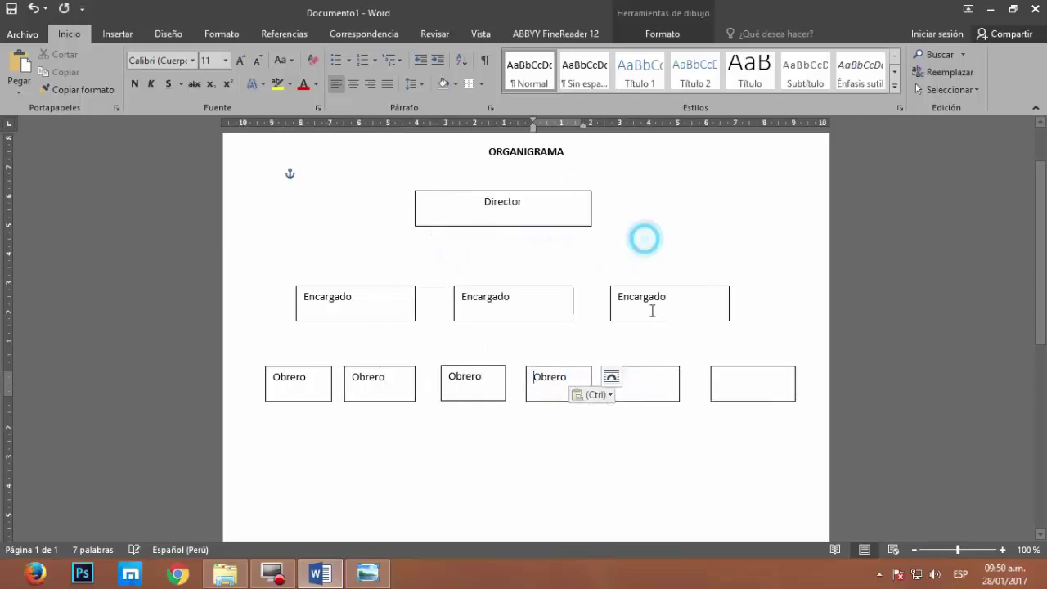
Paste Obrero into the fifth and sixth bottom boxes and finish editing
{"action": "left_click", "coordinate": [646, 378]}
{"action": "right_click", "coordinate": [646, 380]}
{"action": "left_click", "coordinate": [720, 237]}
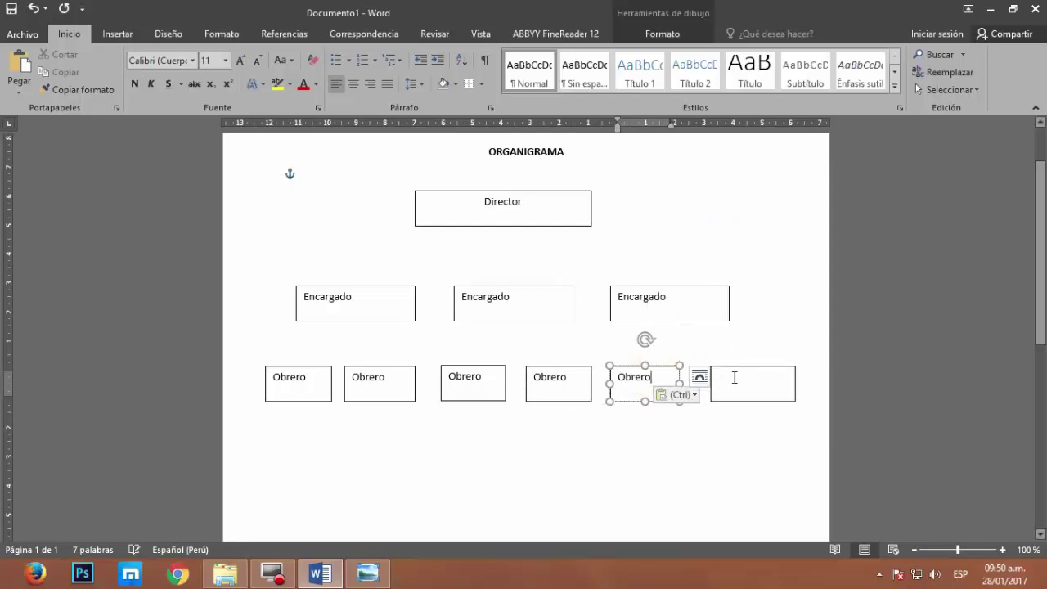
{"action": "left_click", "coordinate": [734, 377]}
{"action": "right_click", "coordinate": [743, 377]}
{"action": "left_click", "coordinate": [819, 236]}
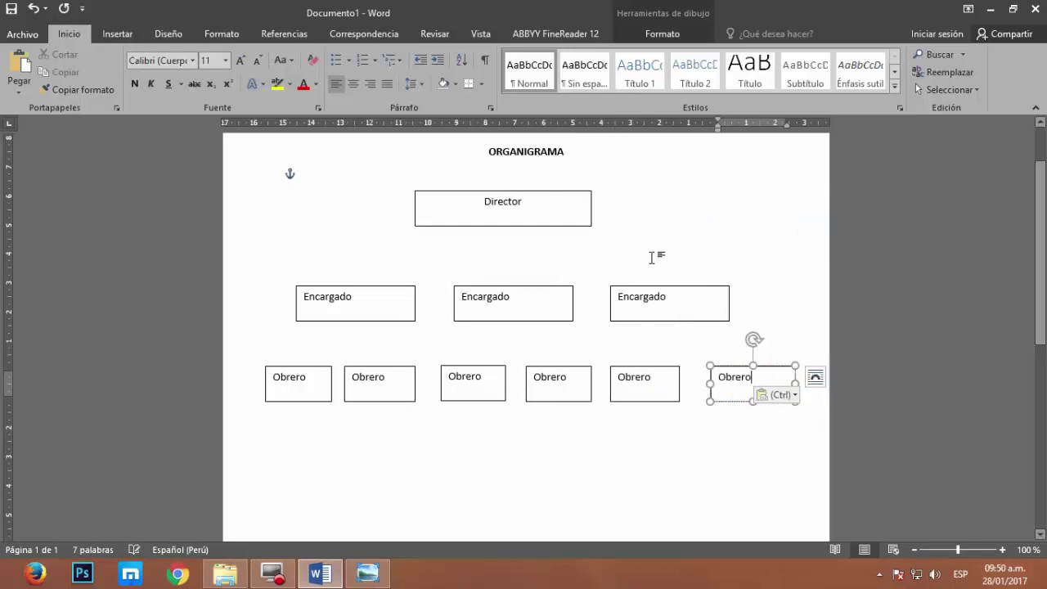
{"action": "left_click", "coordinate": [652, 258]}
{"action": "left_click", "coordinate": [517, 193]}
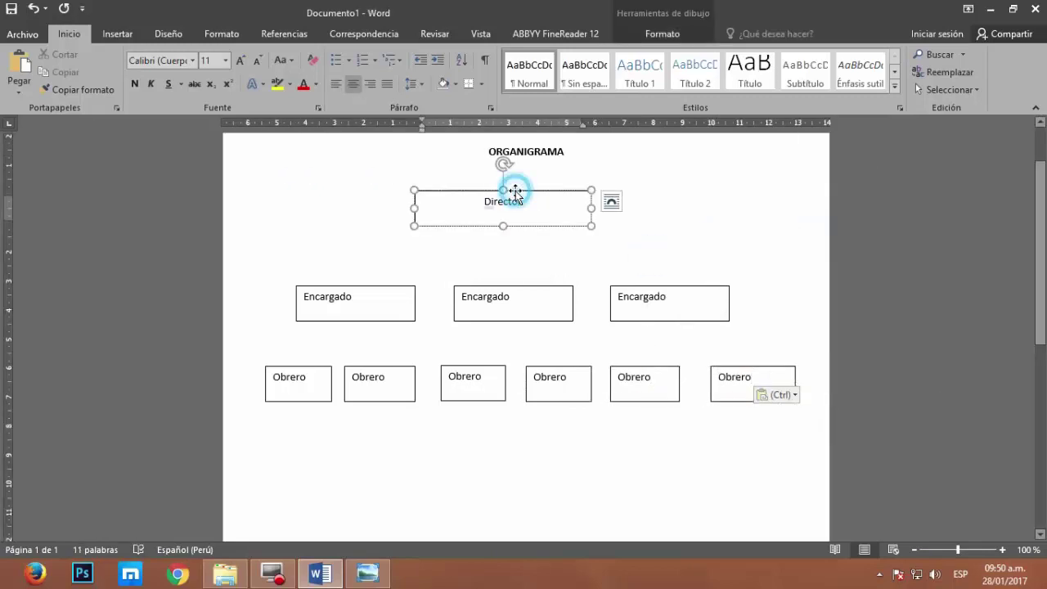
Align the three Encargado boxes along their tops using Alinear en la parte superior
{"action": "left_click", "coordinate": [399, 288]}
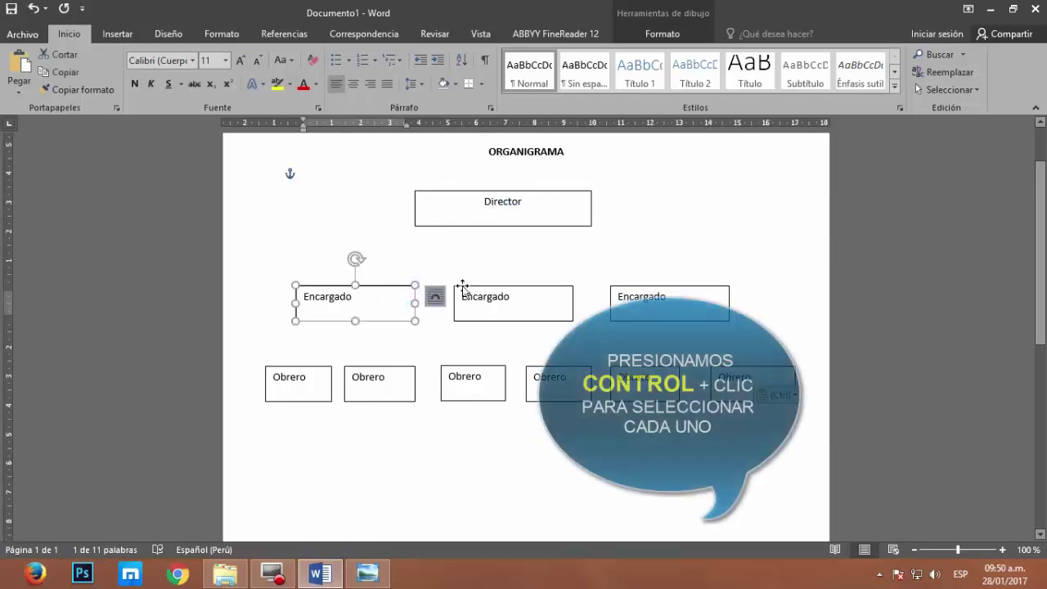
{"action": "left_click", "coordinate": [509, 291], "text": "ctrl"}
{"action": "left_click", "coordinate": [636, 294], "text": "ctrl"}
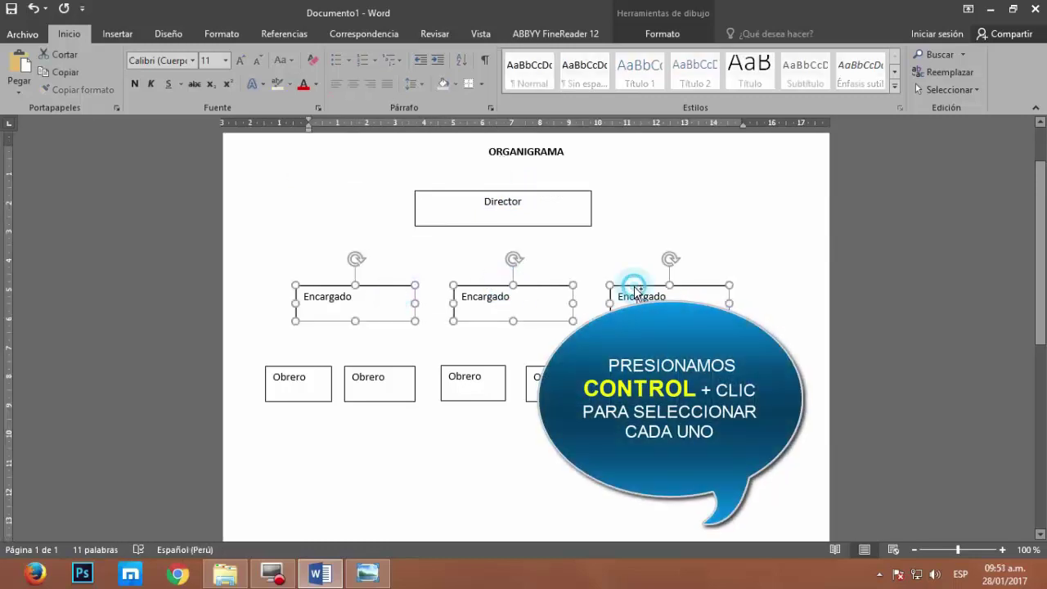
{"action": "left_click", "coordinate": [646, 34]}
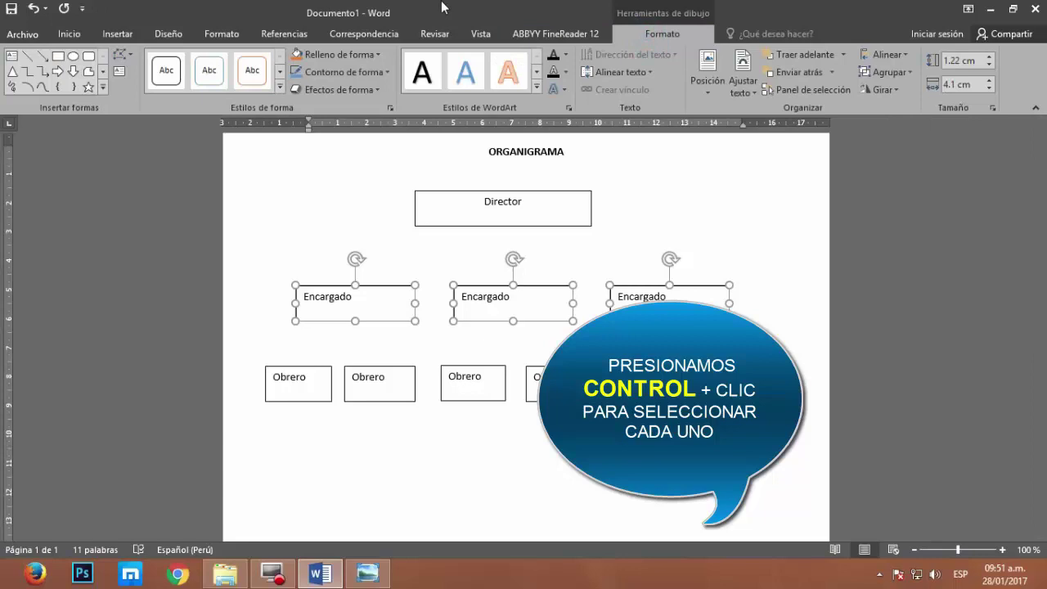
{"action": "left_click", "coordinate": [887, 55]}
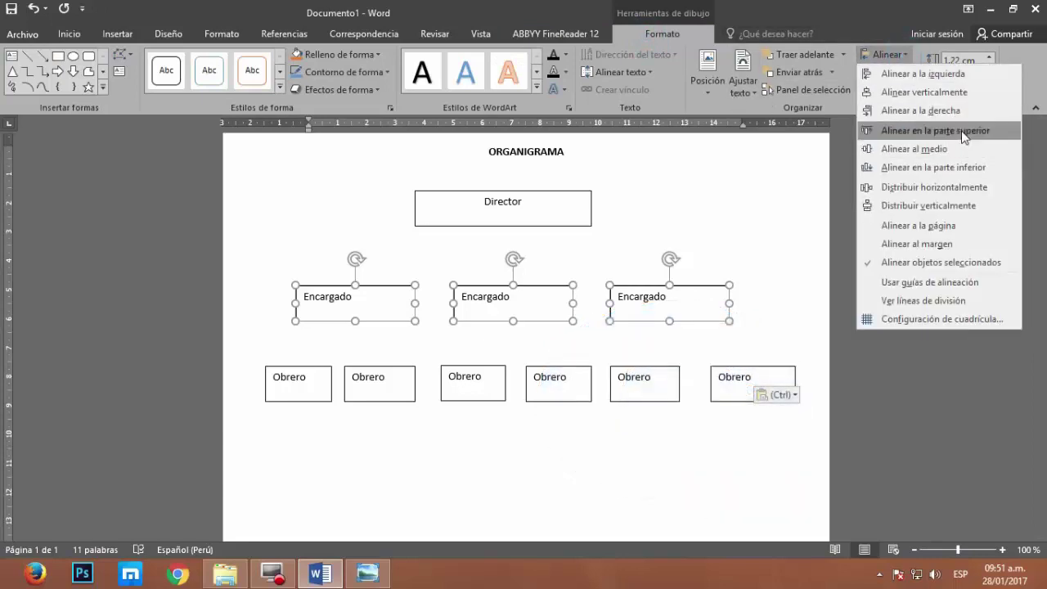
{"action": "left_click", "coordinate": [963, 131]}
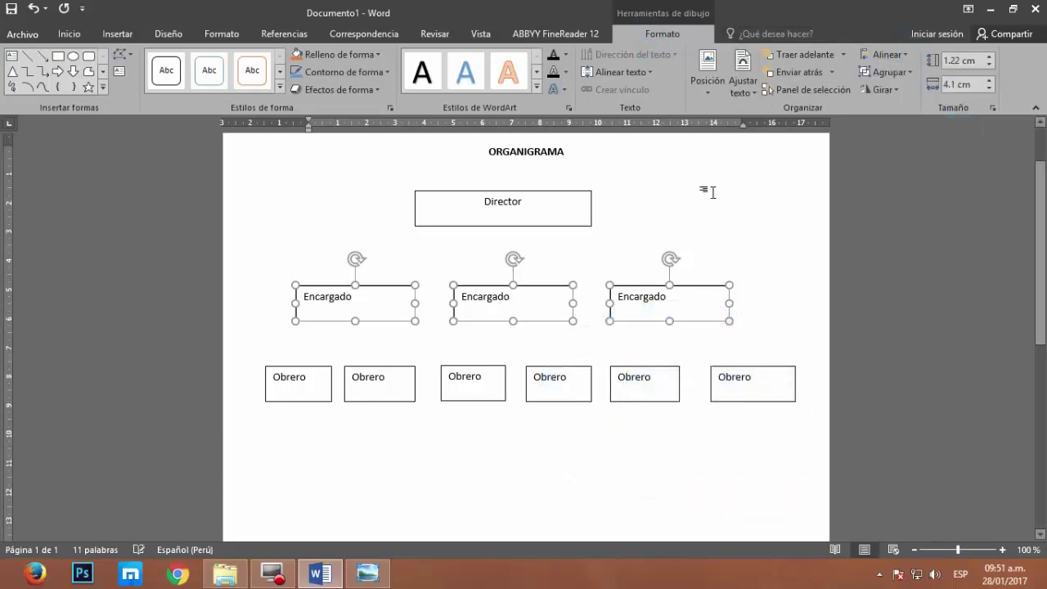
{"action": "left_click", "coordinate": [598, 262]}
Select the six Obrero boxes and apply Alinear al medio to put them on one line
{"action": "left_click", "coordinate": [307, 371], "text": "ctrl"}
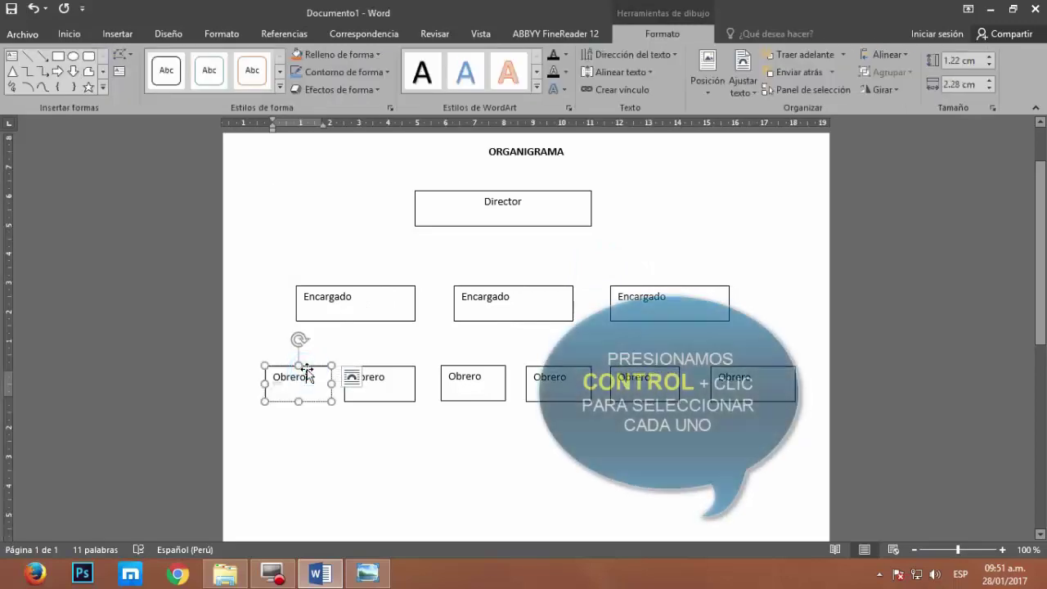
{"action": "left_click", "coordinate": [397, 374], "text": "ctrl"}
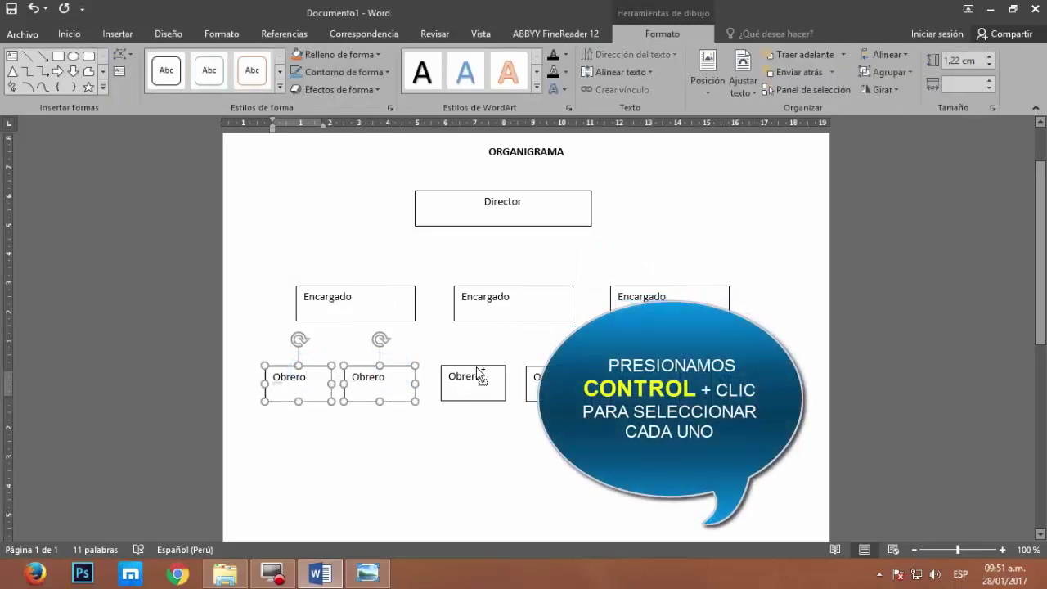
{"action": "left_click", "coordinate": [479, 373], "text": "ctrl"}
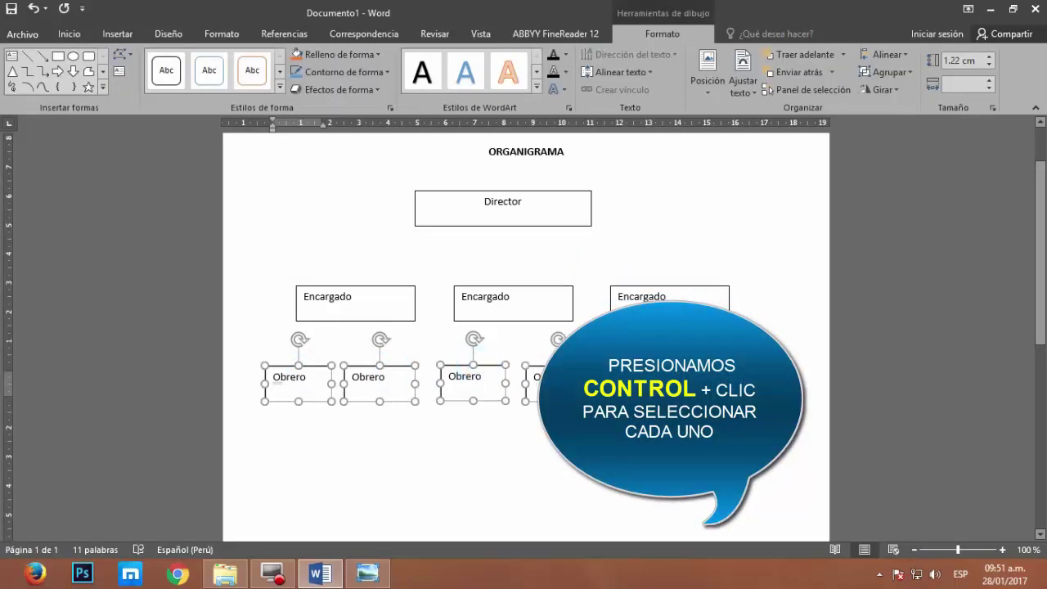
{"action": "left_click", "coordinate": [740, 375], "text": "ctrl"}
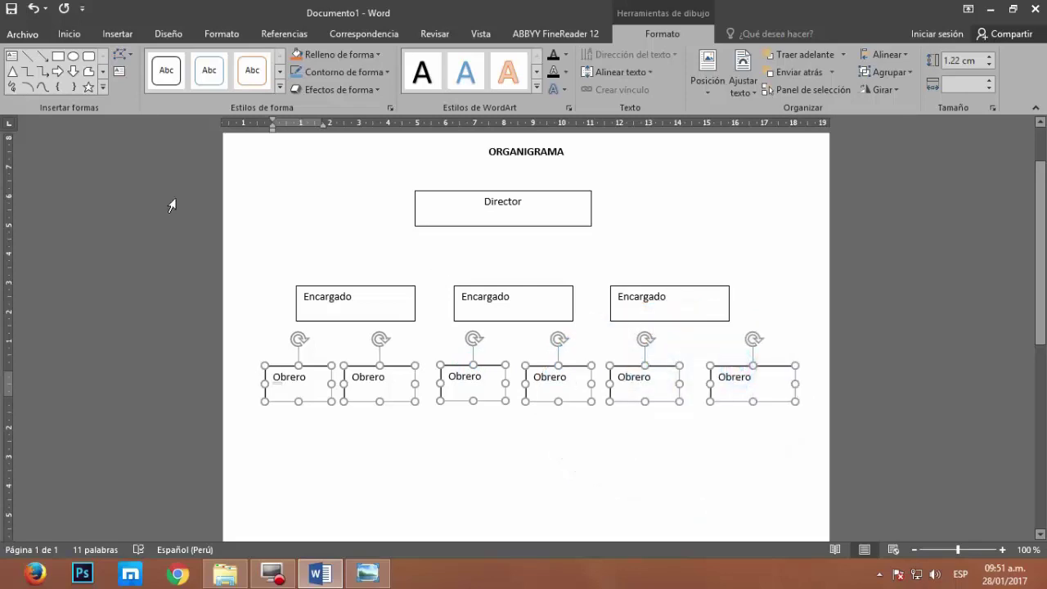
{"action": "left_click", "coordinate": [890, 54]}
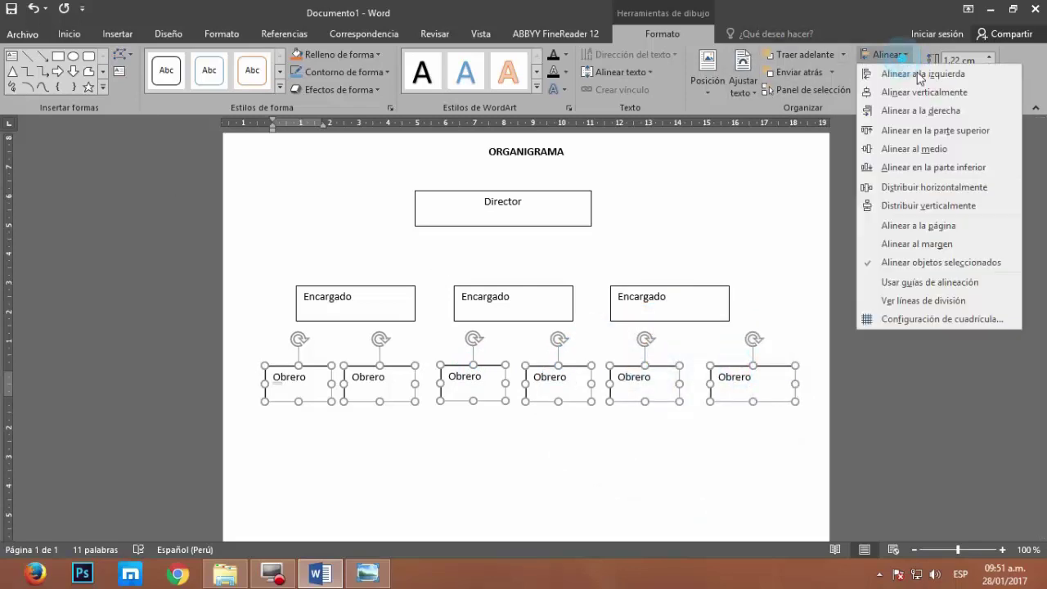
{"action": "left_click", "coordinate": [913, 149]}
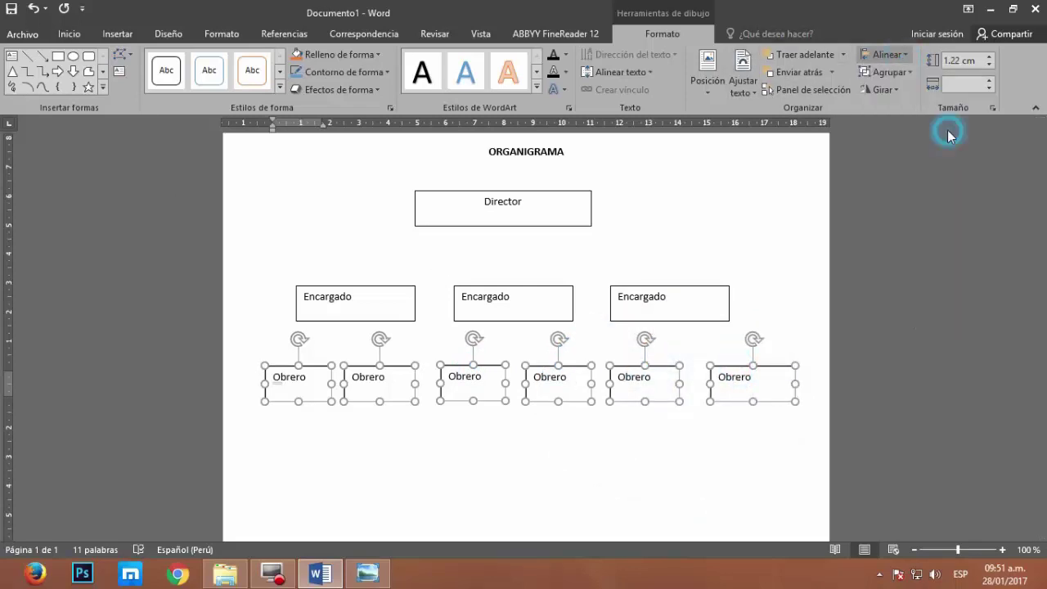
{"action": "left_click", "coordinate": [523, 428]}
{"action": "left_click", "coordinate": [332, 378]}
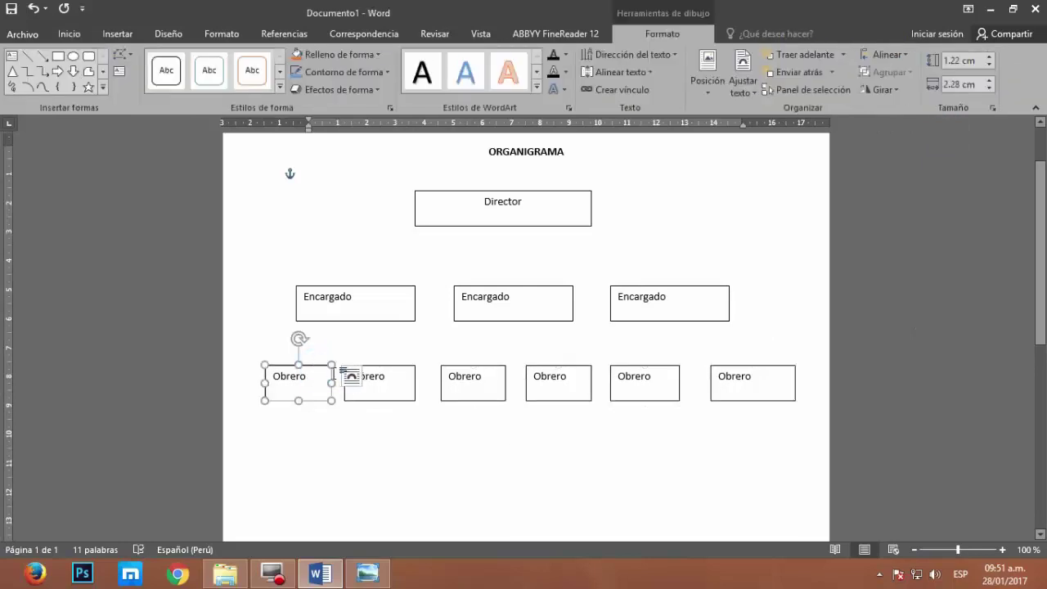
Set the width of the remaining Obrero boxes to 2.28 cm, matching the first one
{"action": "left_click", "coordinate": [974, 60]}
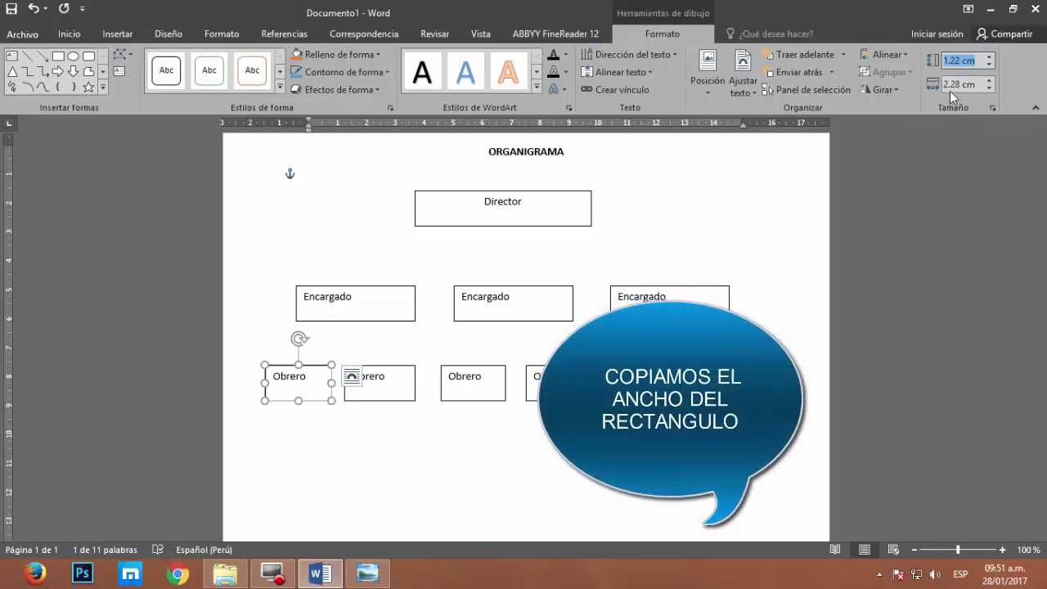
{"action": "left_click", "coordinate": [959, 90]}
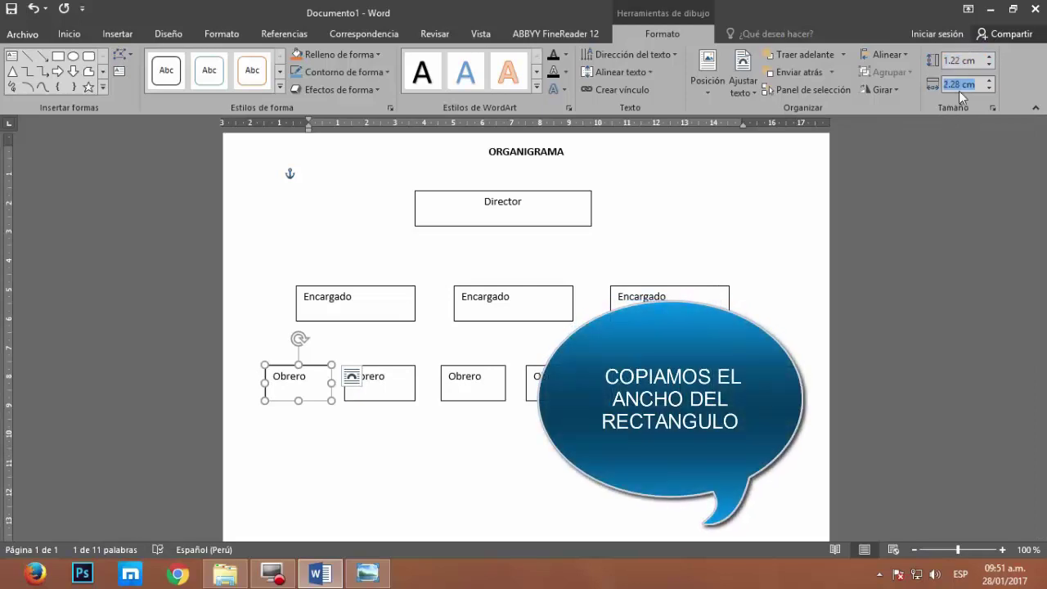
{"action": "left_click", "coordinate": [384, 376]}
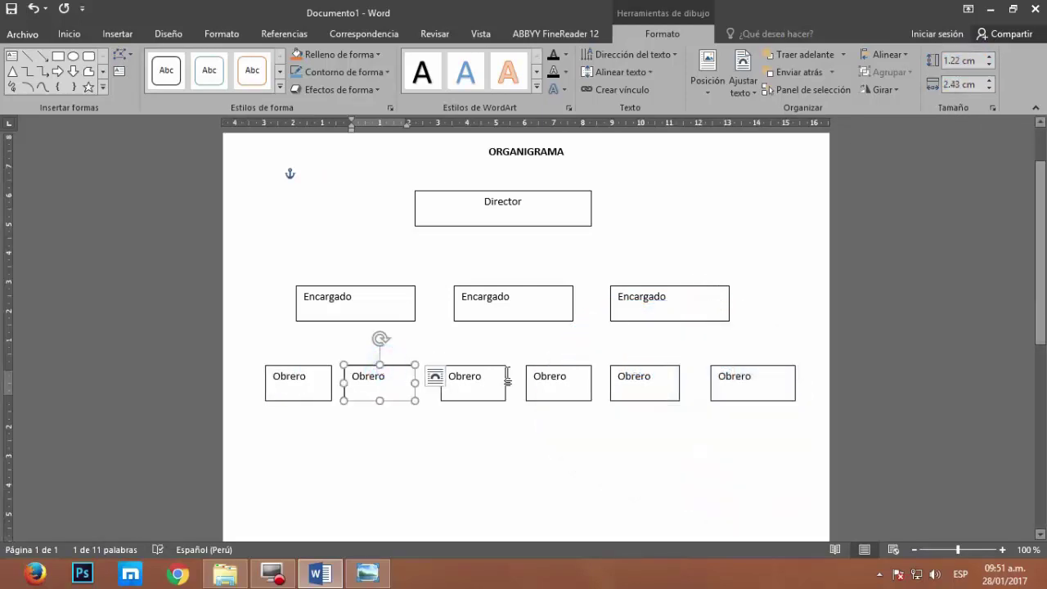
{"action": "left_click", "coordinate": [482, 378], "text": "ctrl"}
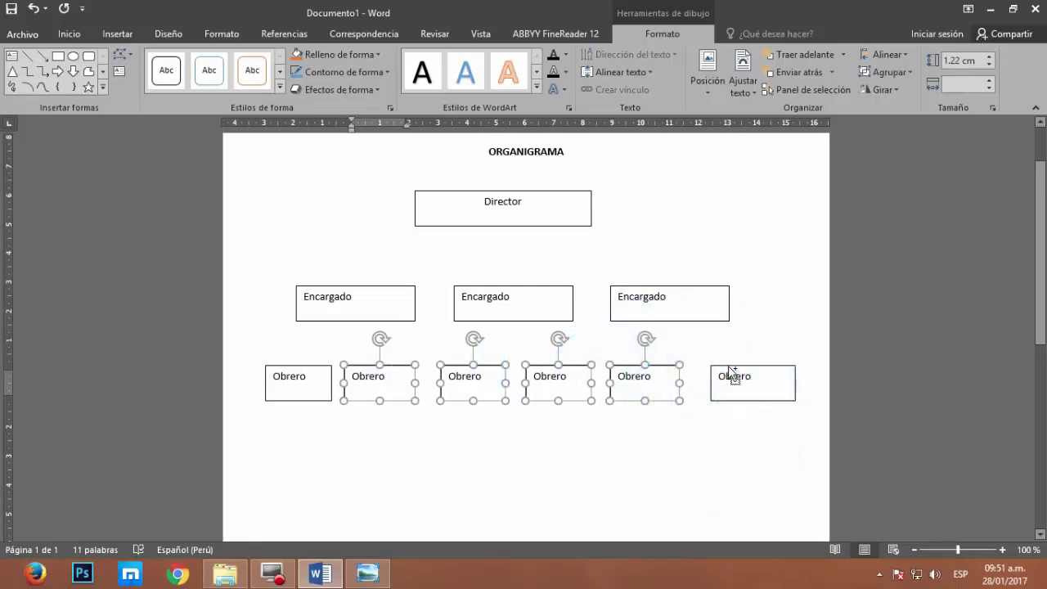
{"action": "left_click", "coordinate": [728, 366], "text": "ctrl"}
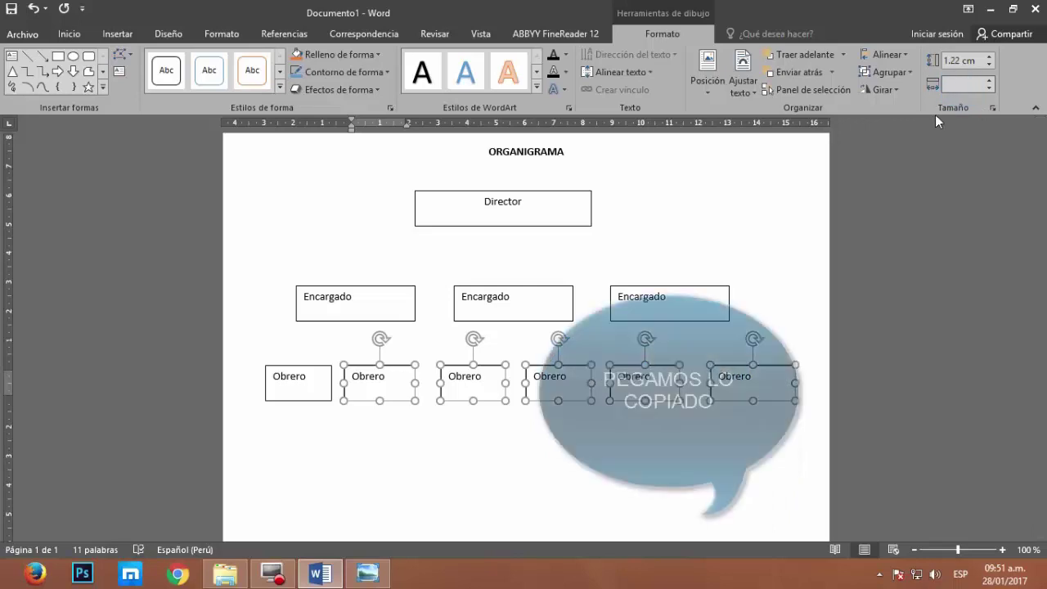
{"action": "type", "text": "2.28"}
{"action": "key", "text": "Return"}
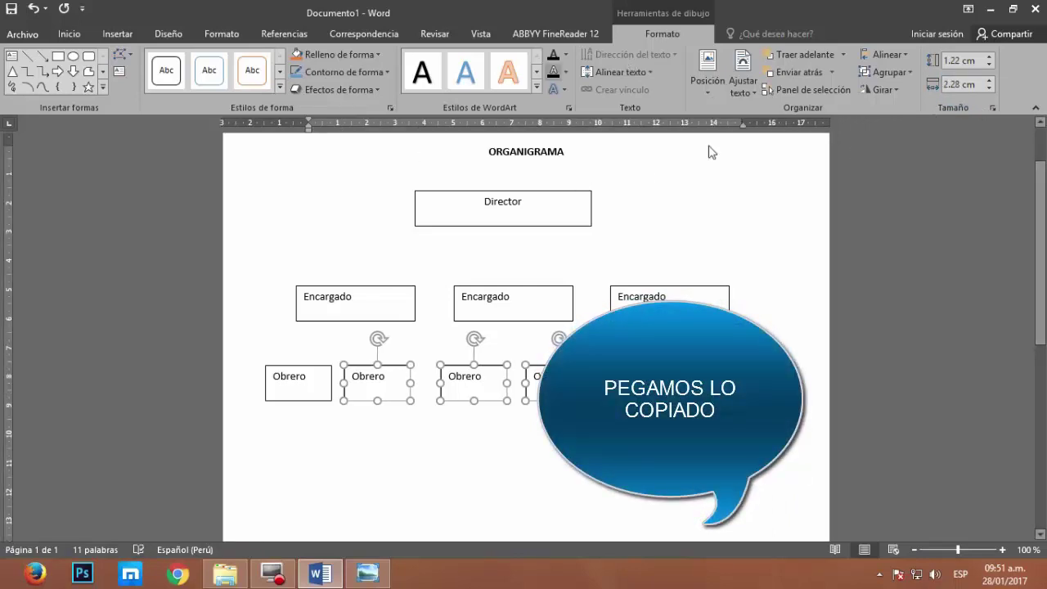
Shift the first Encargado box slightly left and nudge the middle Encargado box
{"action": "left_click", "coordinate": [503, 436]}
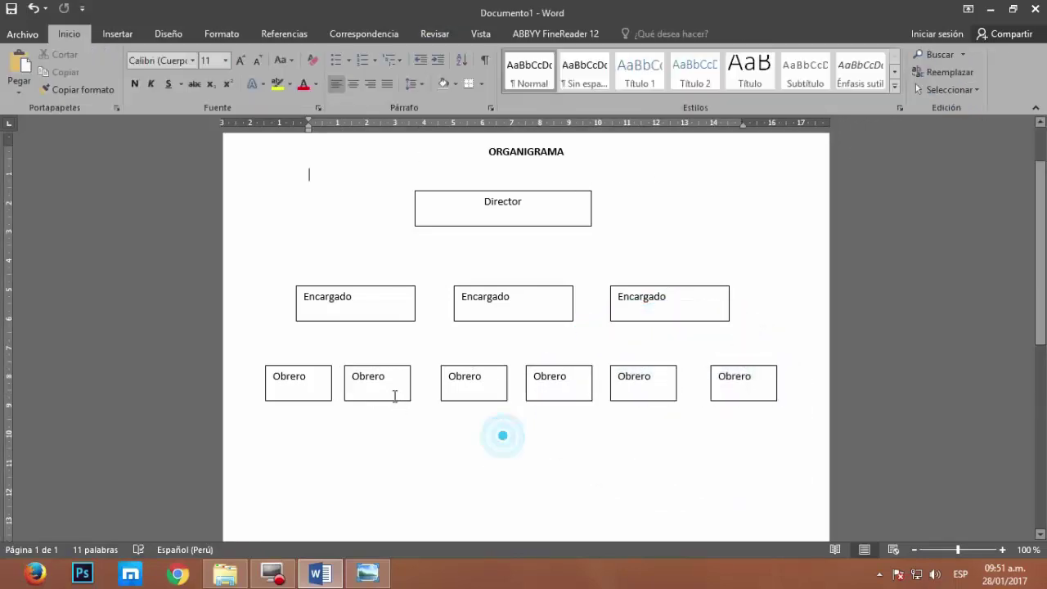
{"action": "left_click", "coordinate": [397, 372]}
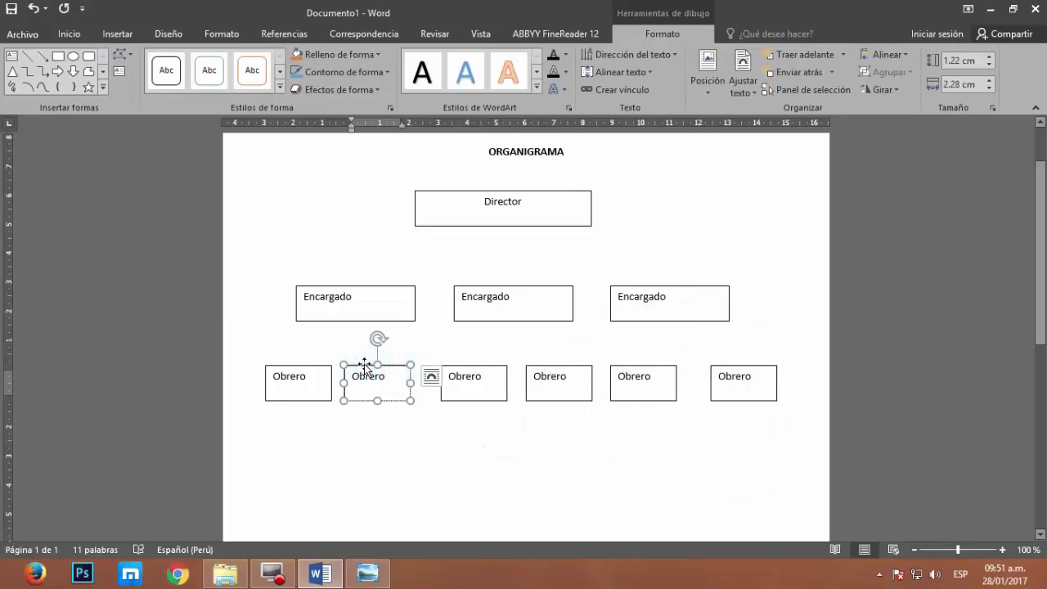
{"action": "left_click", "coordinate": [446, 344]}
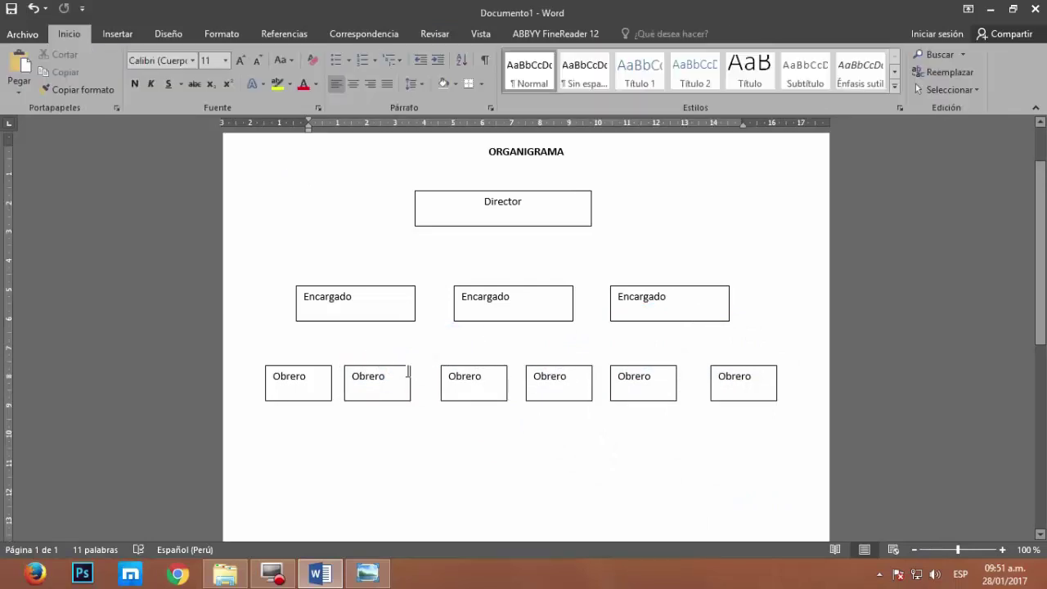
{"action": "left_click", "coordinate": [346, 307]}
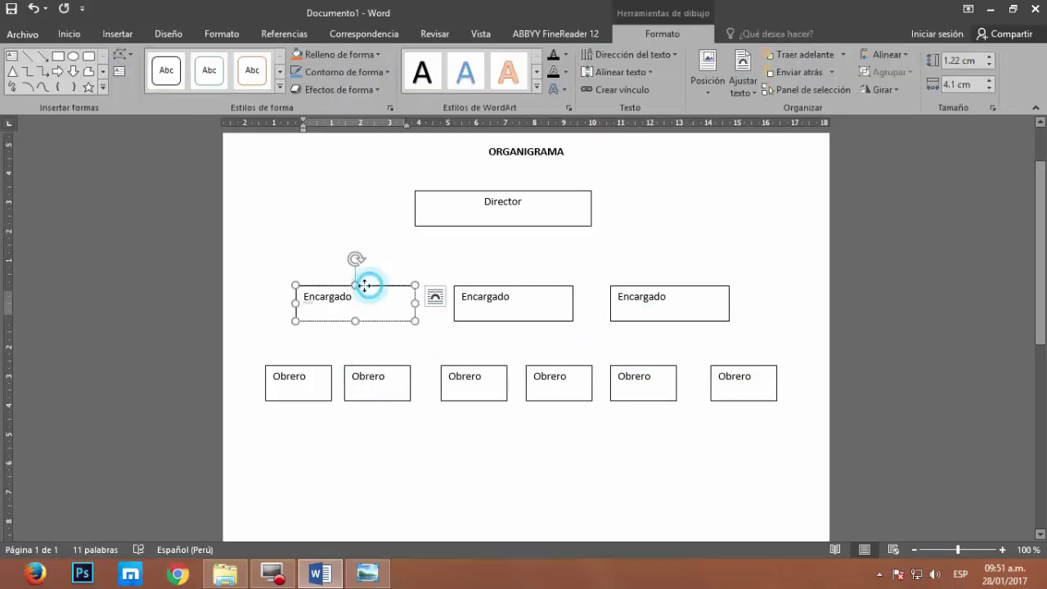
{"action": "left_click_drag", "start_coordinate": [367, 286], "coordinate": [353, 285]}
{"action": "left_click", "coordinate": [528, 293]}
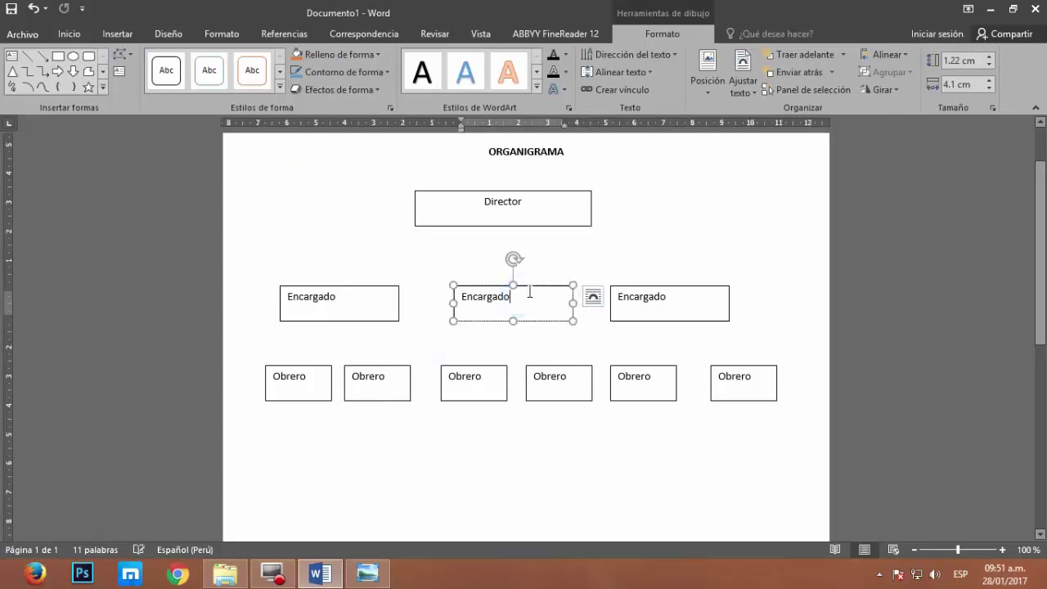
{"action": "left_click_drag", "start_coordinate": [535, 288], "coordinate": [535, 285]}
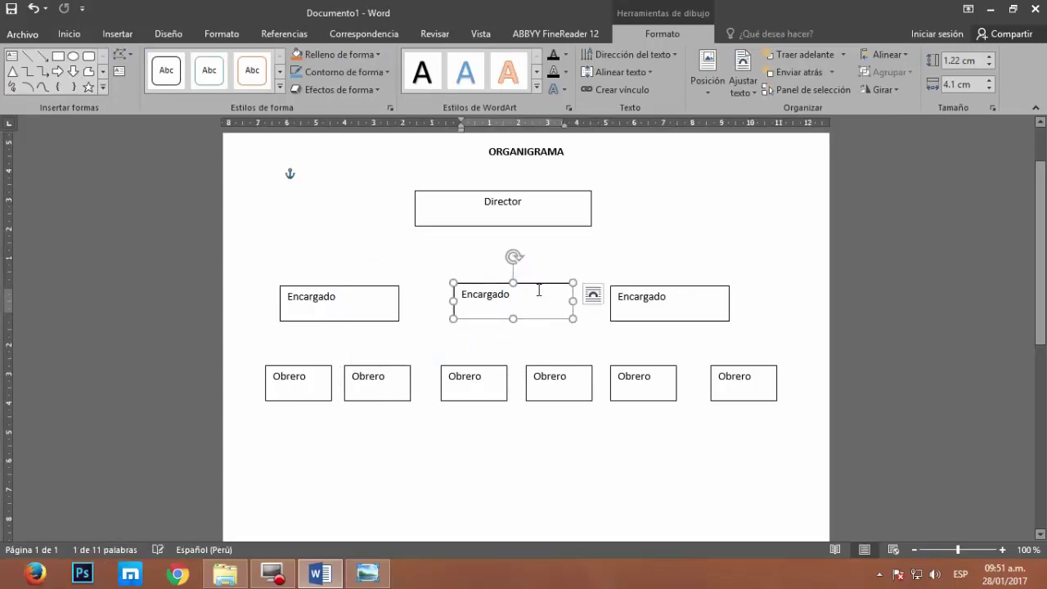
Undo the middle box nudge, move the third Encargado box slightly right, and select the Director box
{"action": "key", "text": "ctrl+z"}
{"action": "left_click", "coordinate": [663, 289]}
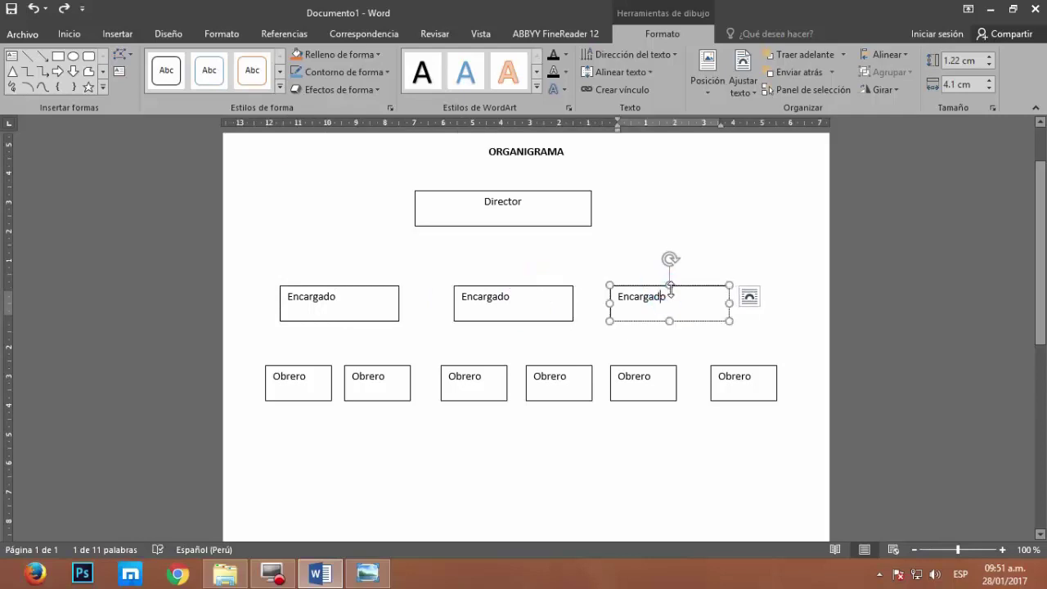
{"action": "left_click_drag", "start_coordinate": [685, 288], "coordinate": [714, 287]}
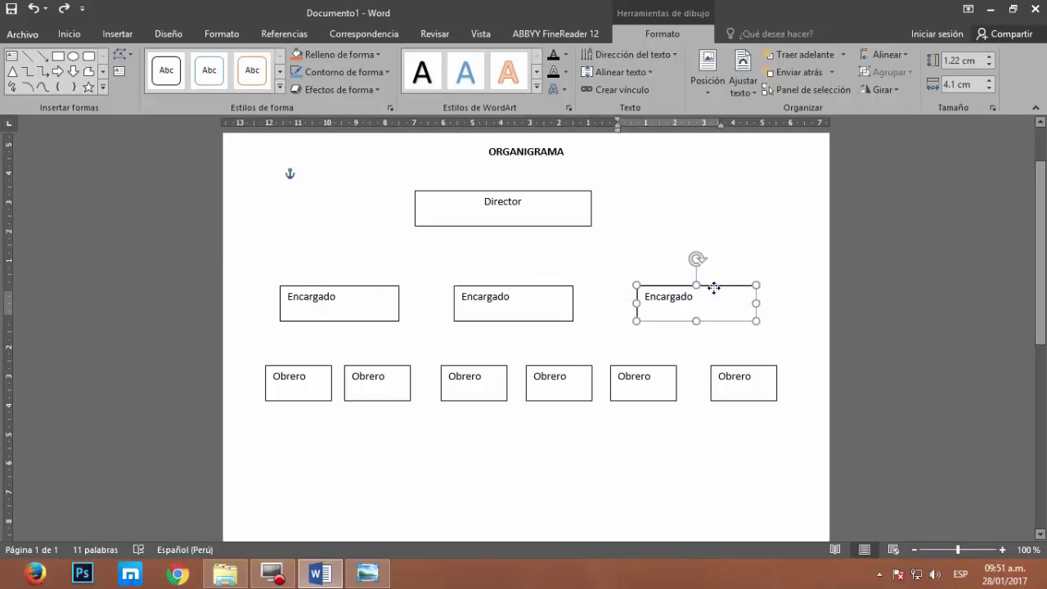
{"action": "left_click", "coordinate": [627, 256]}
{"action": "left_click", "coordinate": [548, 203]}
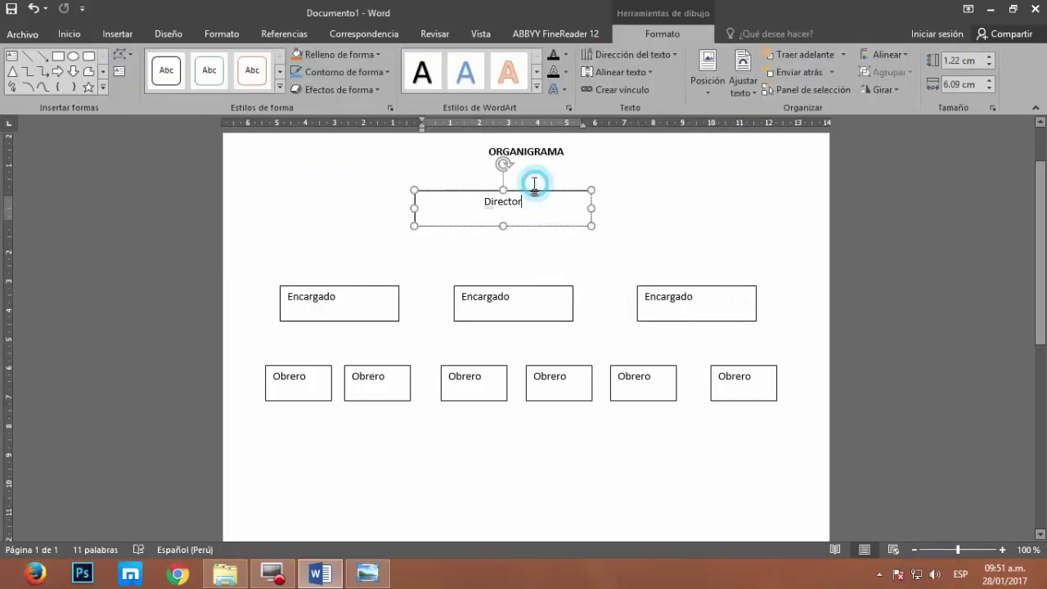
{"action": "left_click", "coordinate": [541, 193]}
{"action": "left_click", "coordinate": [69, 34]}
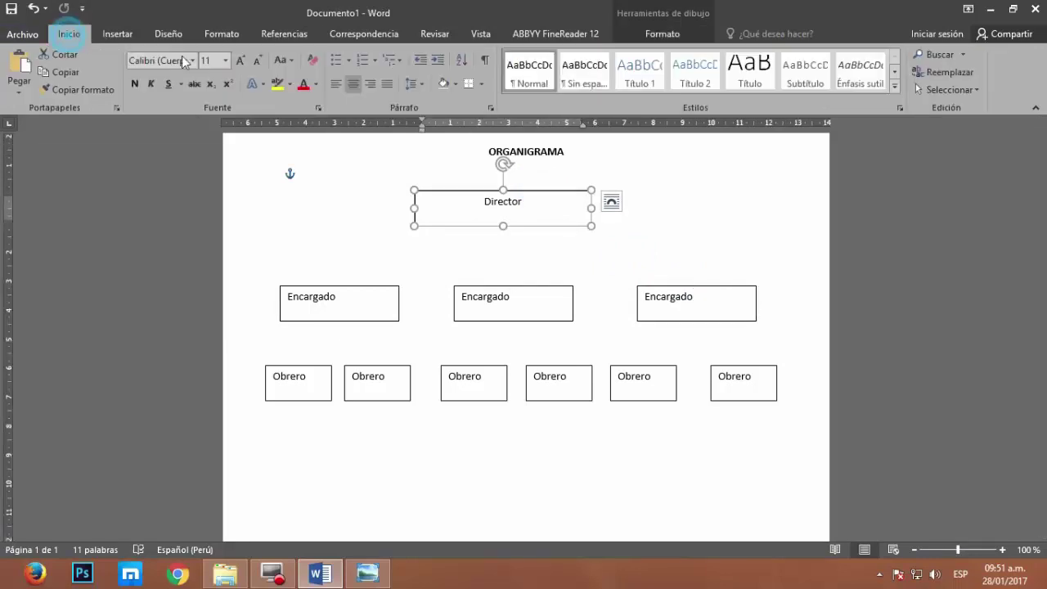
{"action": "left_click", "coordinate": [622, 34]}
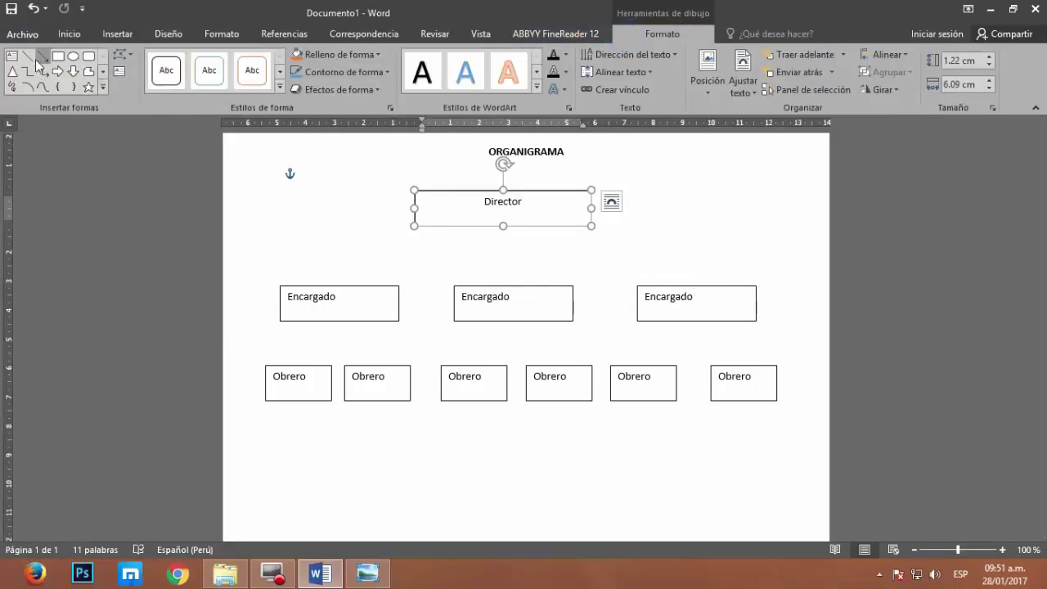
Draw a vertical line from Director to the middle Encargado and a horizontal bar above the Encargado row
{"action": "left_click", "coordinate": [37, 58]}
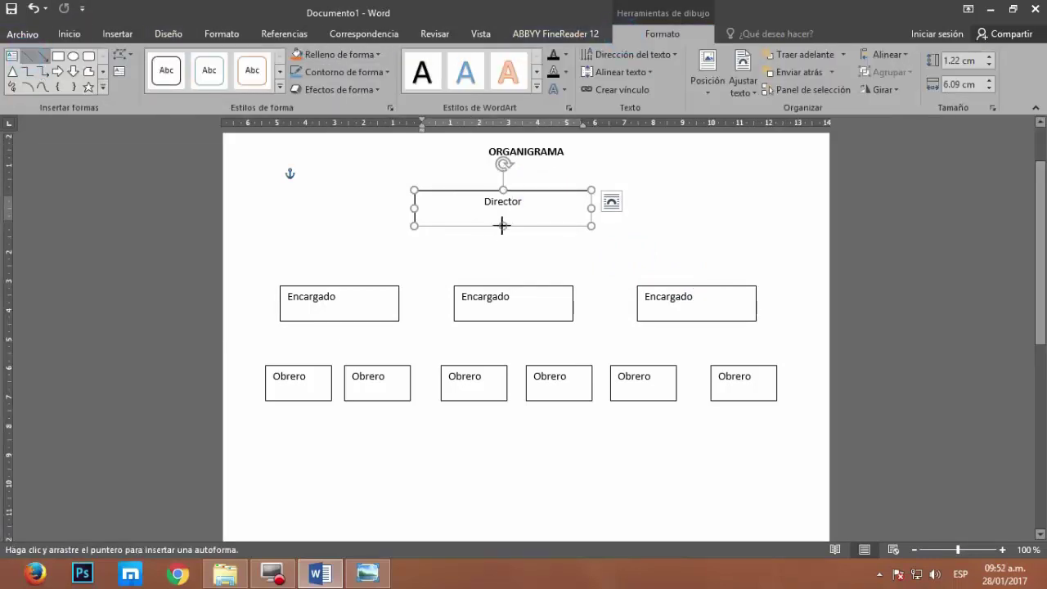
{"action": "left_click_drag", "start_coordinate": [501, 225], "coordinate": [505, 233]}
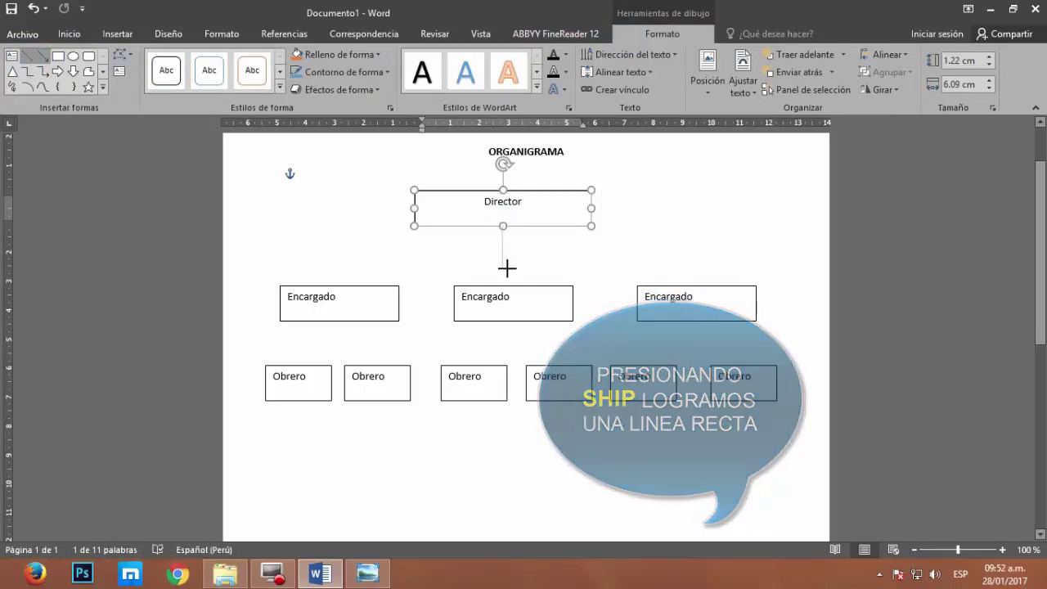
{"action": "left_click_drag", "start_coordinate": [506, 268], "coordinate": [502, 285]}
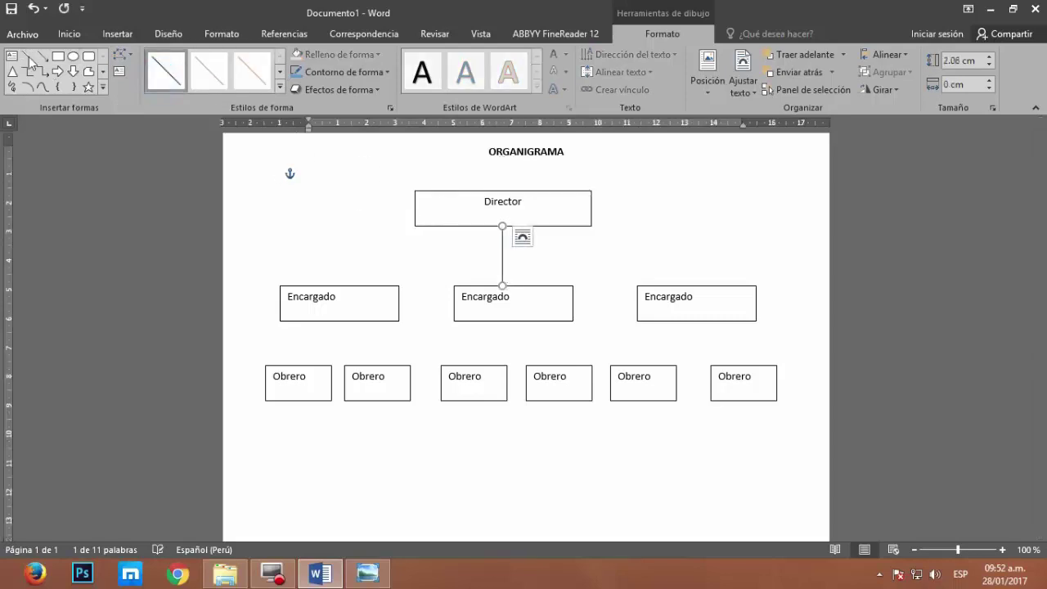
{"action": "left_click", "coordinate": [27, 56]}
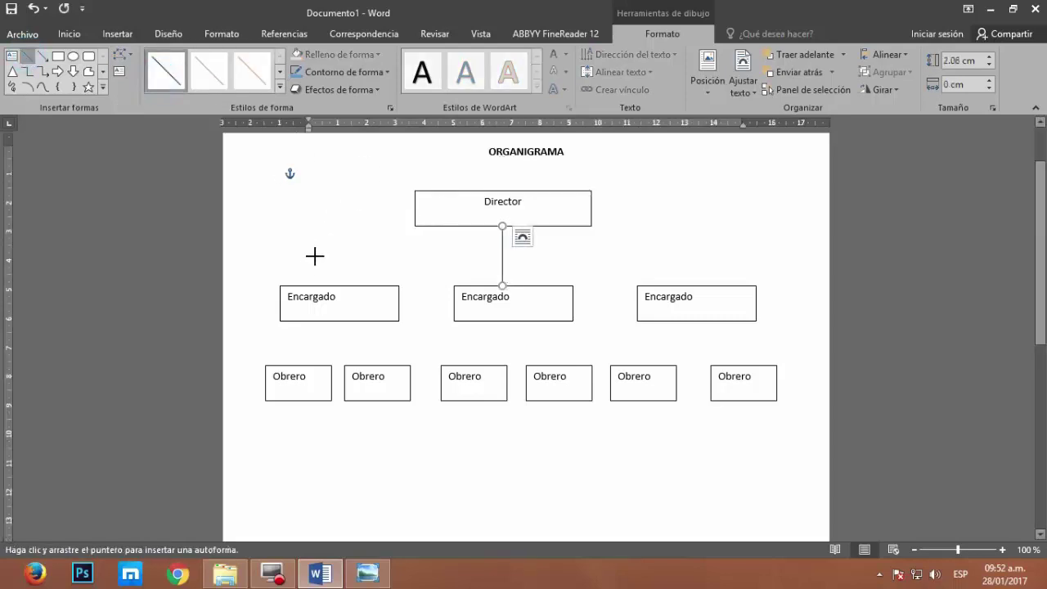
{"action": "left_click_drag", "start_coordinate": [325, 259], "coordinate": [414, 258]}
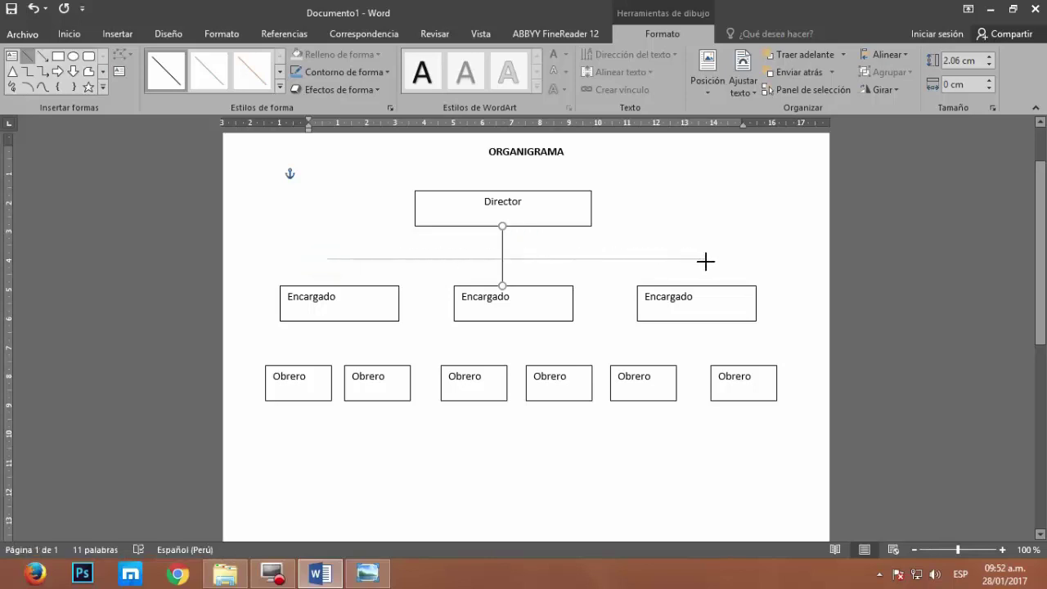
{"action": "left_click_drag", "start_coordinate": [705, 261], "coordinate": [705, 259]}
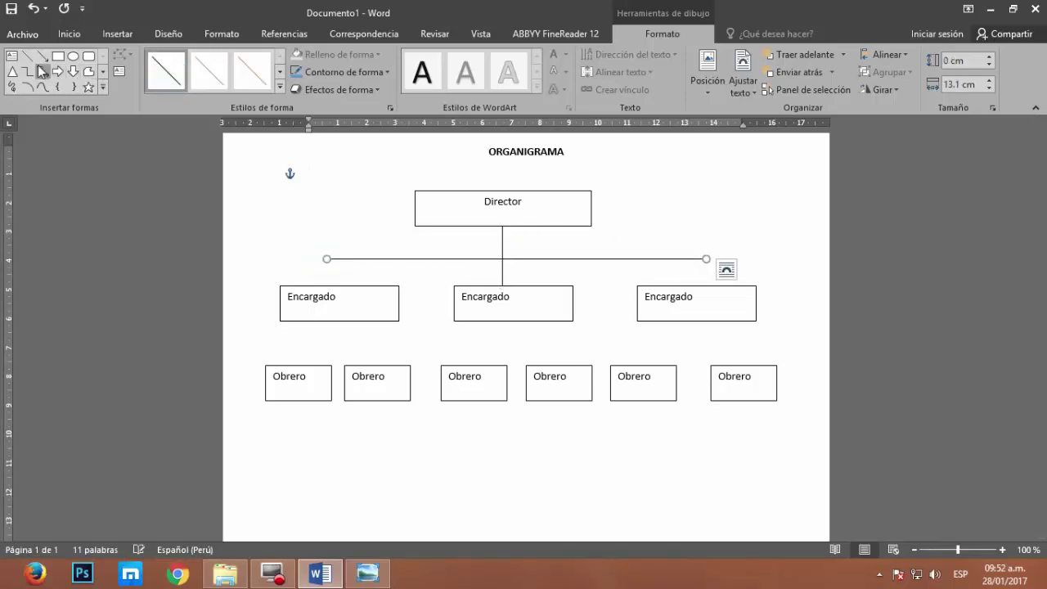
Draw vertical drop lines from the bar down to the left and right Encargado boxes
{"action": "left_click", "coordinate": [28, 55]}
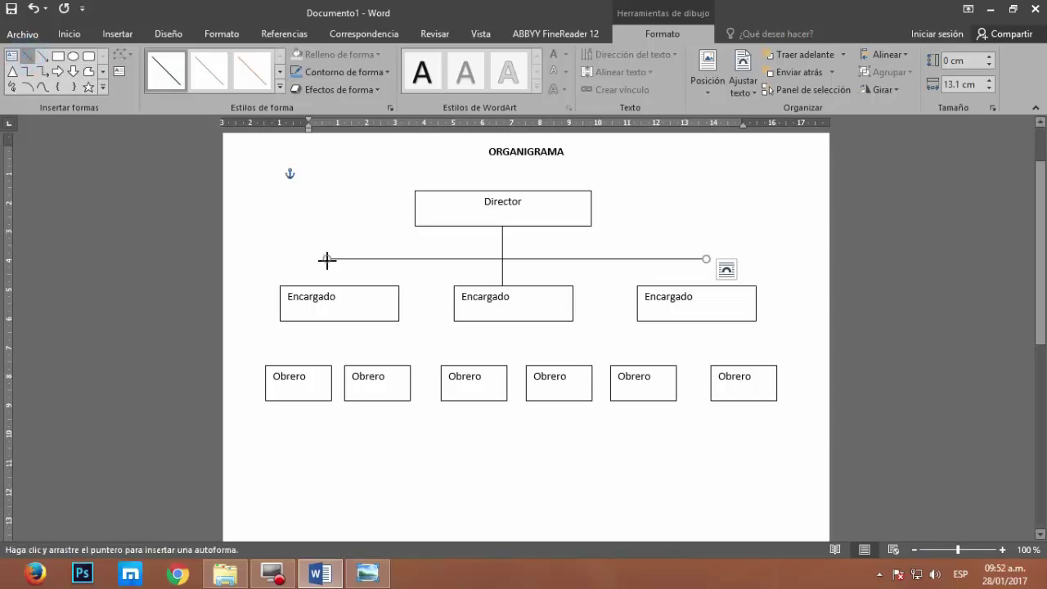
{"action": "left_click_drag", "start_coordinate": [326, 259], "coordinate": [326, 285]}
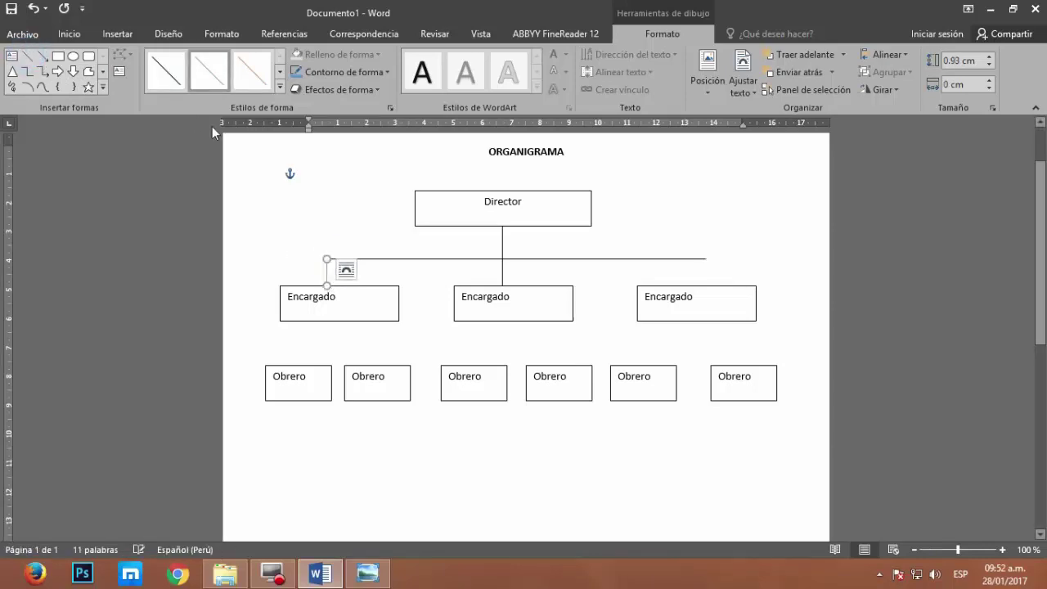
{"action": "left_click", "coordinate": [701, 260]}
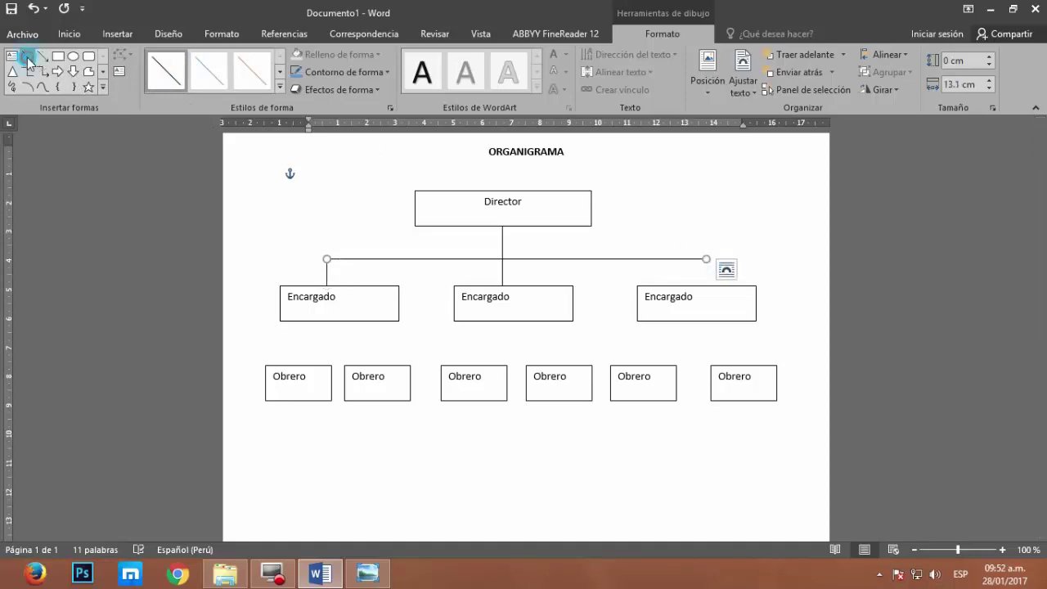
{"action": "left_click", "coordinate": [28, 59]}
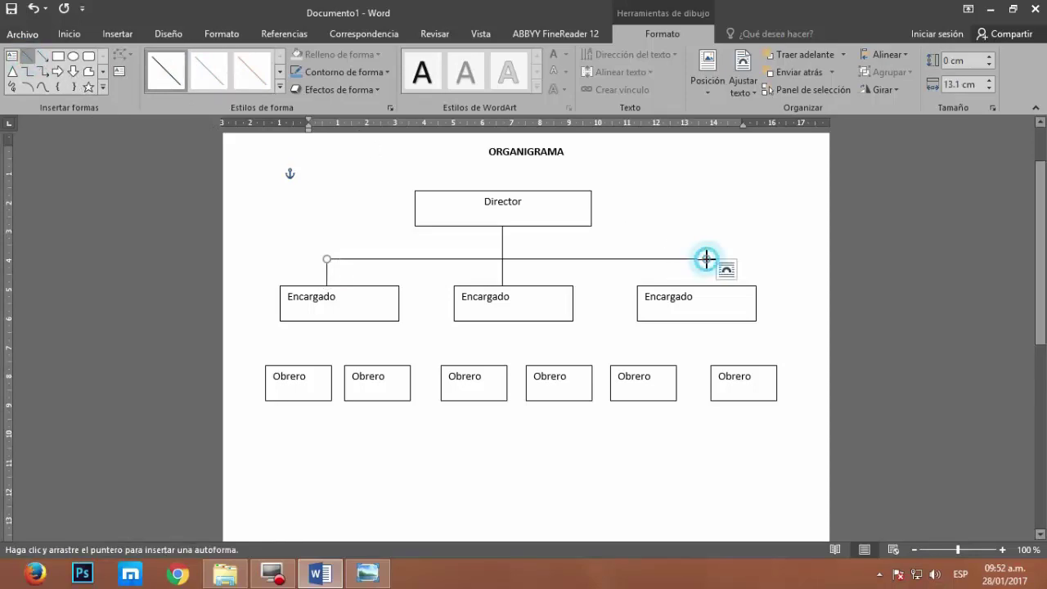
{"action": "left_click_drag", "start_coordinate": [707, 259], "coordinate": [706, 285]}
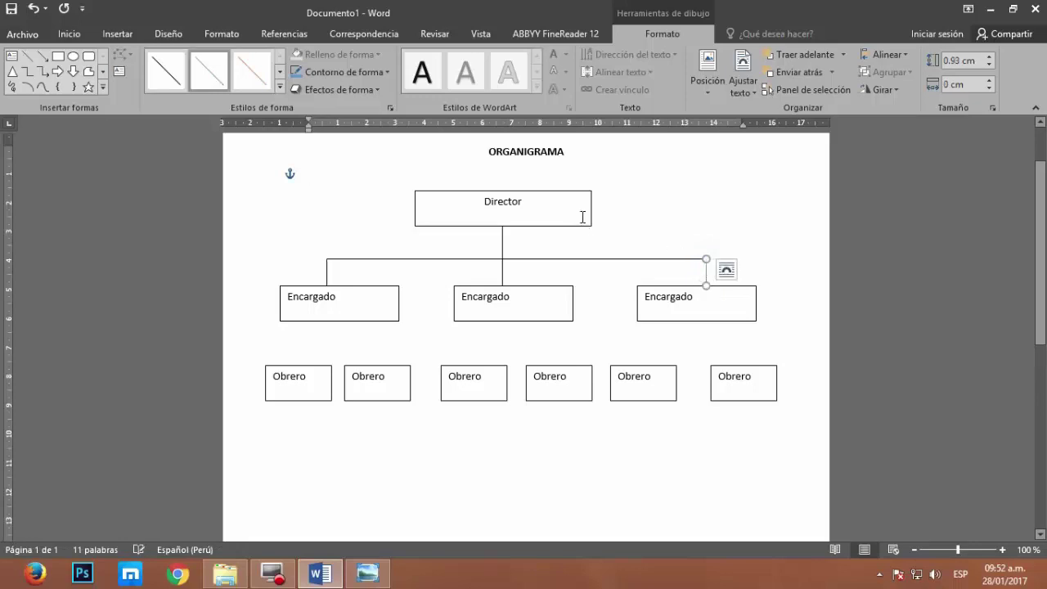
Draw a short line down from the left Encargado box and a horizontal bar above its Obrero boxes
{"action": "left_click", "coordinate": [354, 290]}
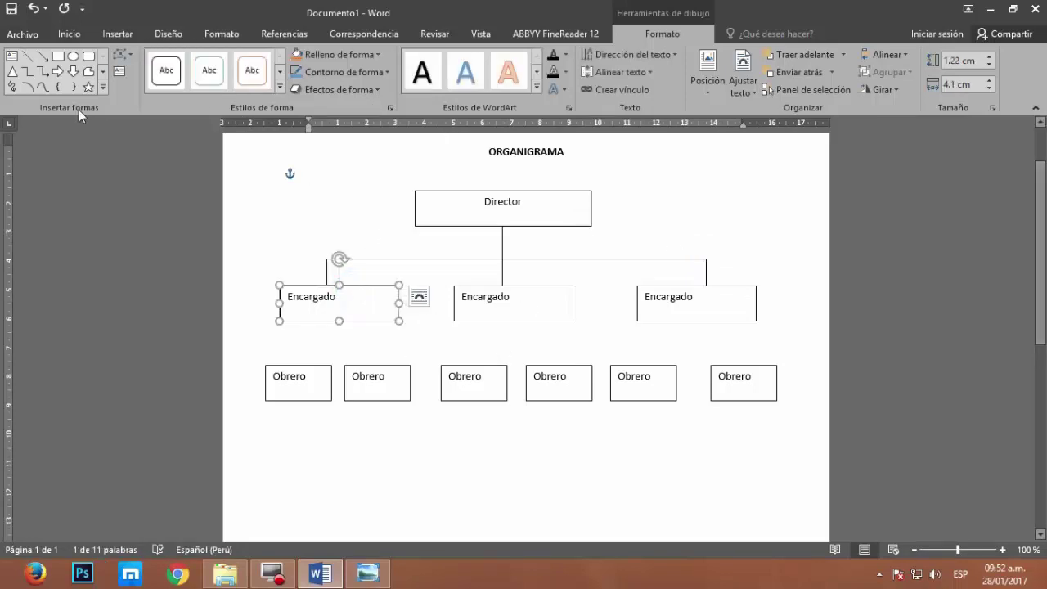
{"action": "left_click", "coordinate": [29, 56]}
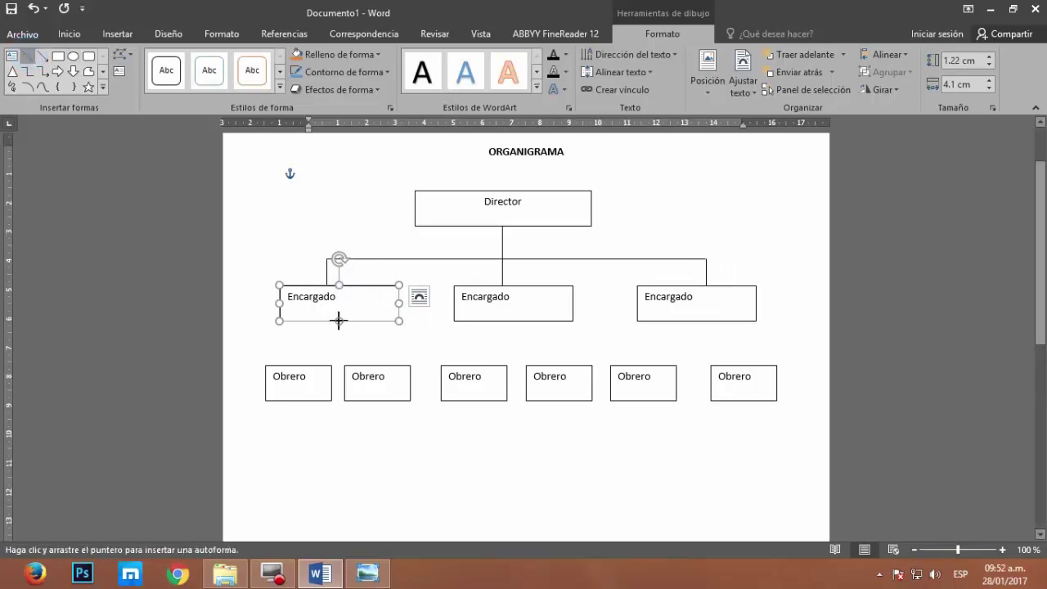
{"action": "left_click_drag", "start_coordinate": [339, 321], "coordinate": [340, 345]}
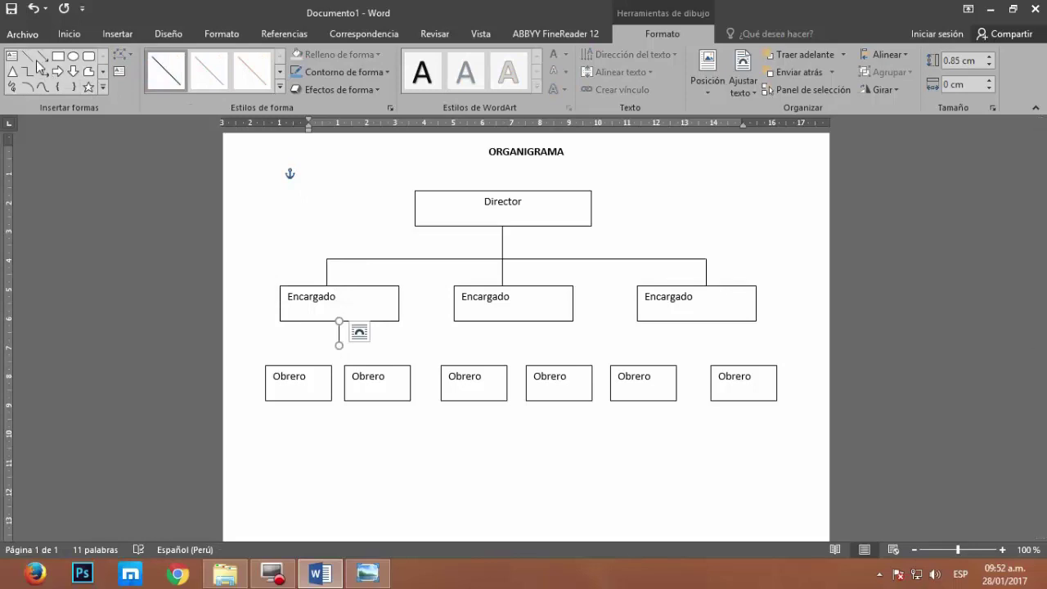
{"action": "left_click", "coordinate": [27, 56]}
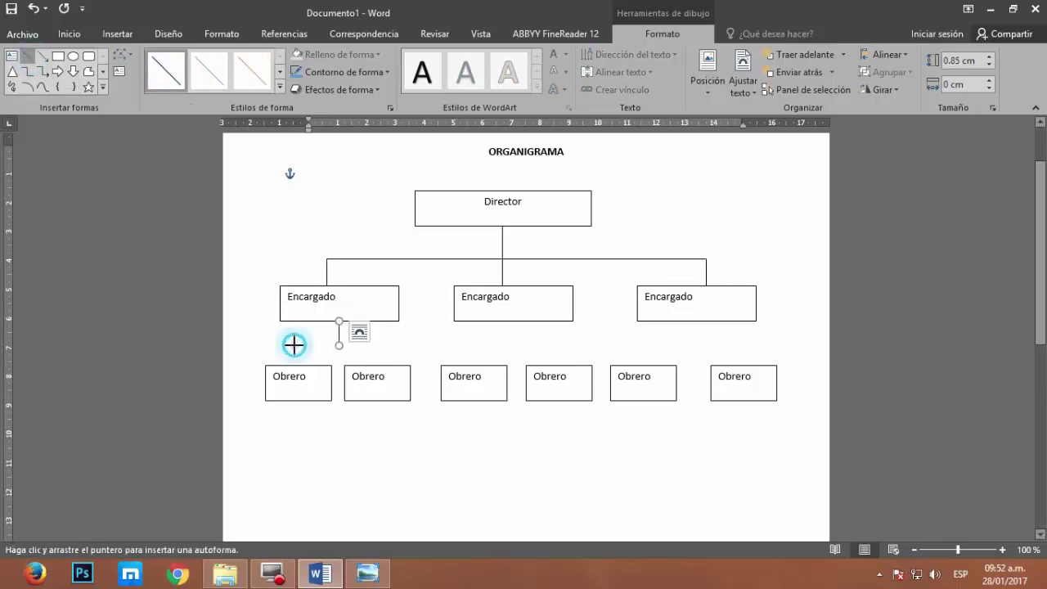
{"action": "left_click_drag", "start_coordinate": [294, 344], "coordinate": [391, 345]}
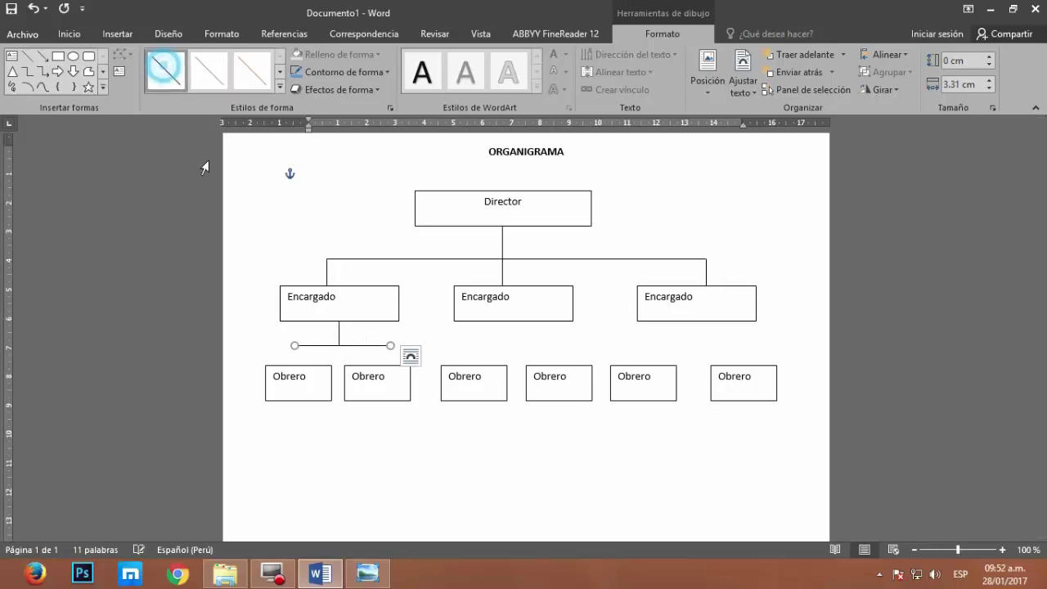
Draw drop lines from both ends of the bar down to the first two Obrero boxes
{"action": "left_click", "coordinate": [35, 56]}
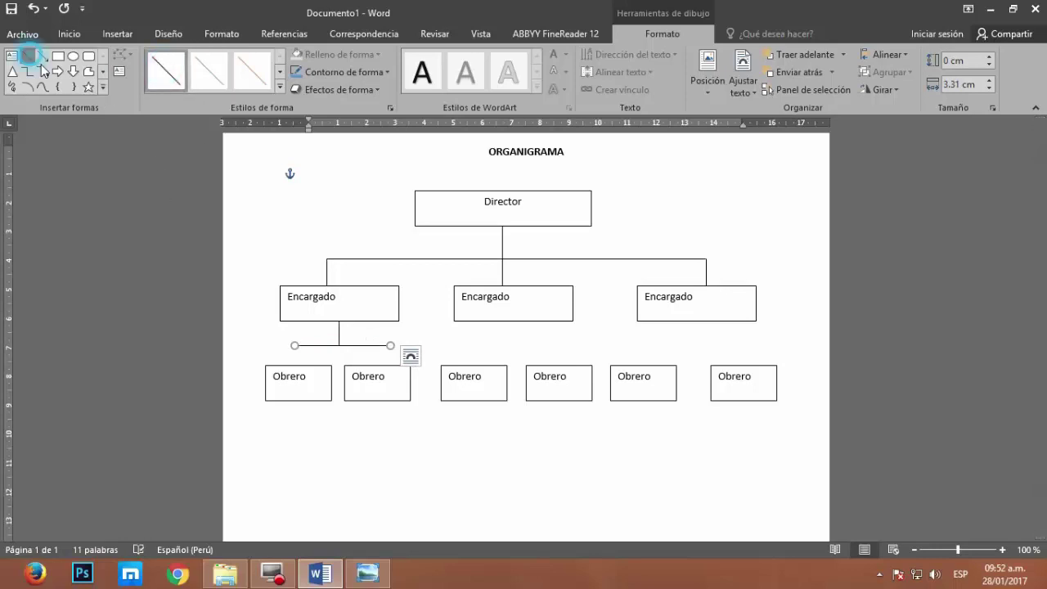
{"action": "left_click", "coordinate": [293, 346]}
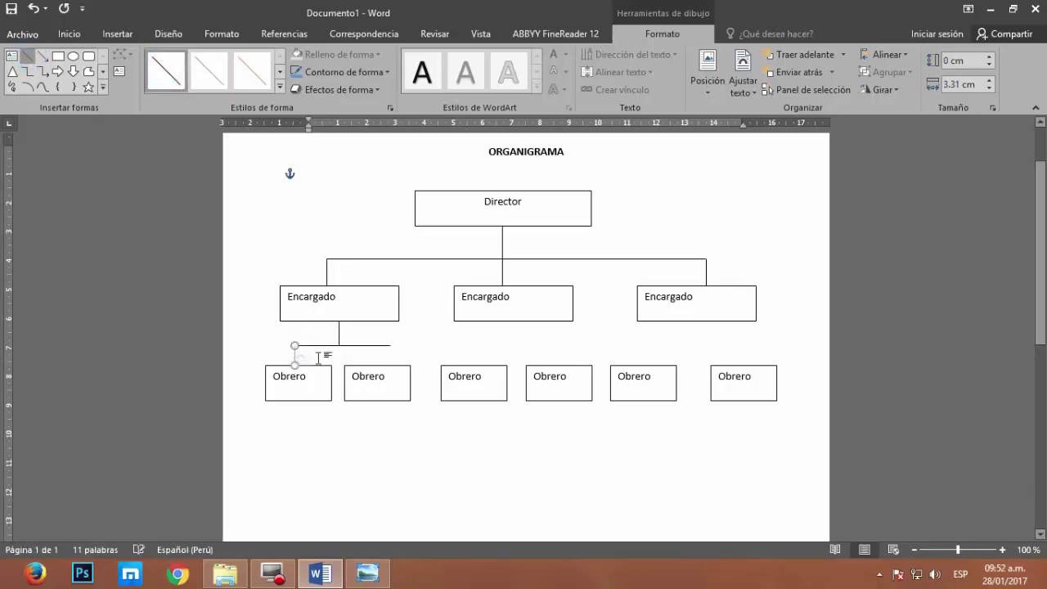
{"action": "left_click_drag", "start_coordinate": [295, 346], "coordinate": [295, 365]}
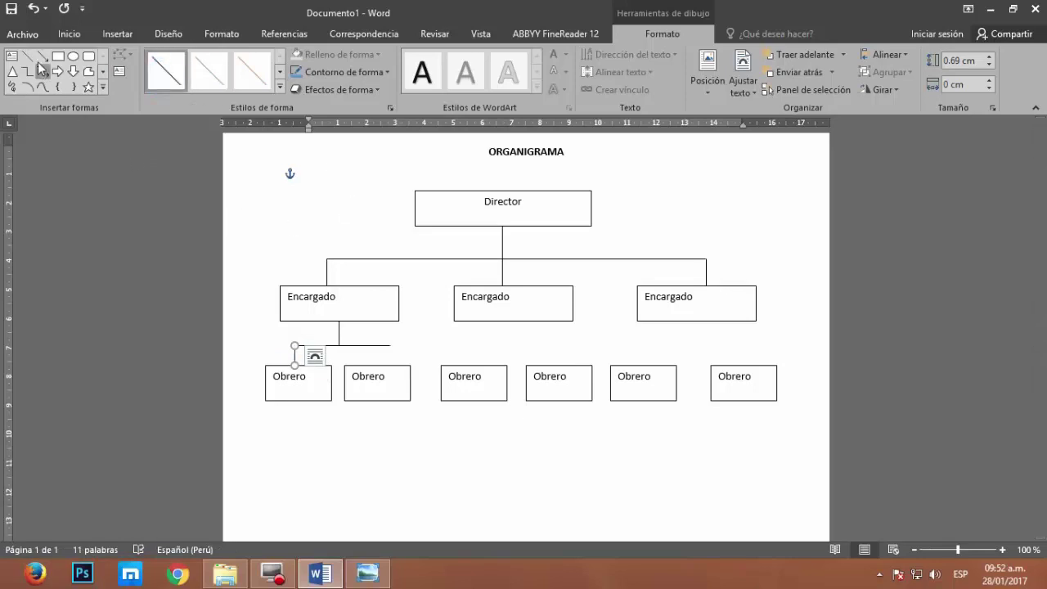
{"action": "left_click", "coordinate": [40, 56]}
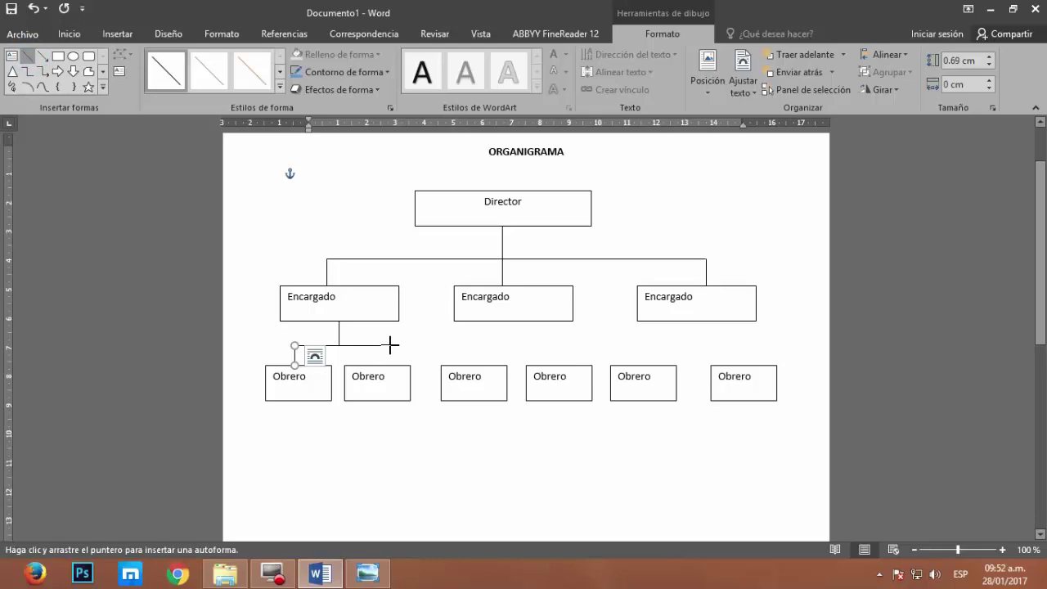
{"action": "left_click", "coordinate": [390, 346]}
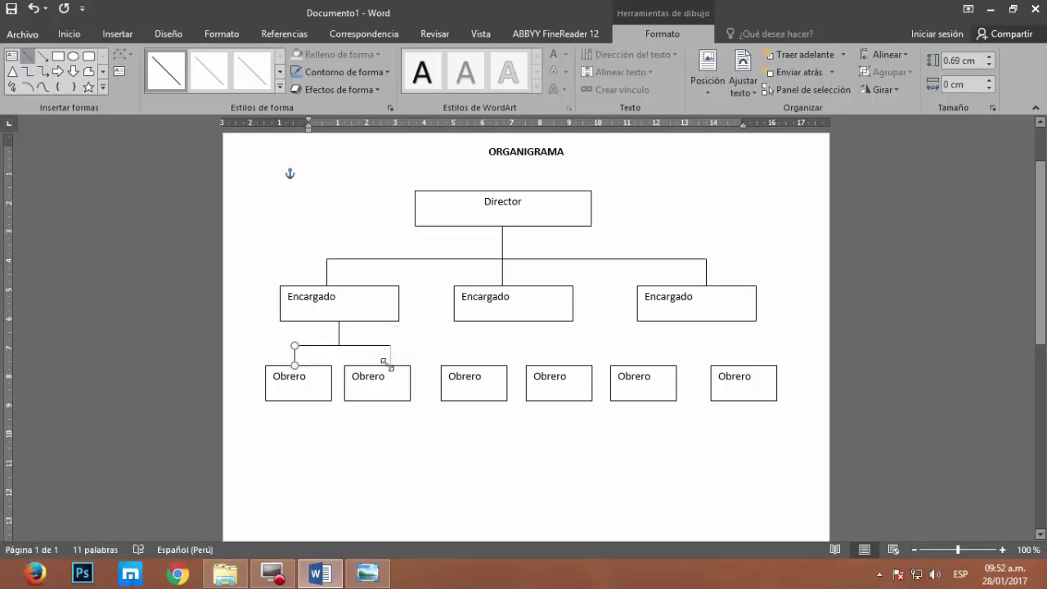
{"action": "left_click_drag", "start_coordinate": [390, 366], "coordinate": [391, 365]}
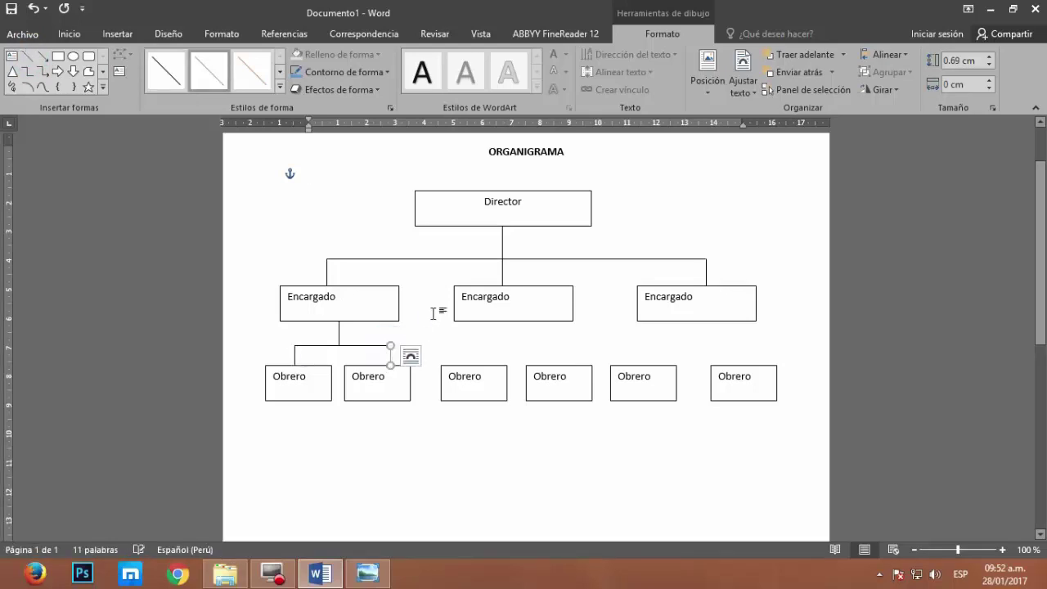
{"action": "left_click", "coordinate": [509, 343]}
{"action": "left_click", "coordinate": [520, 322]}
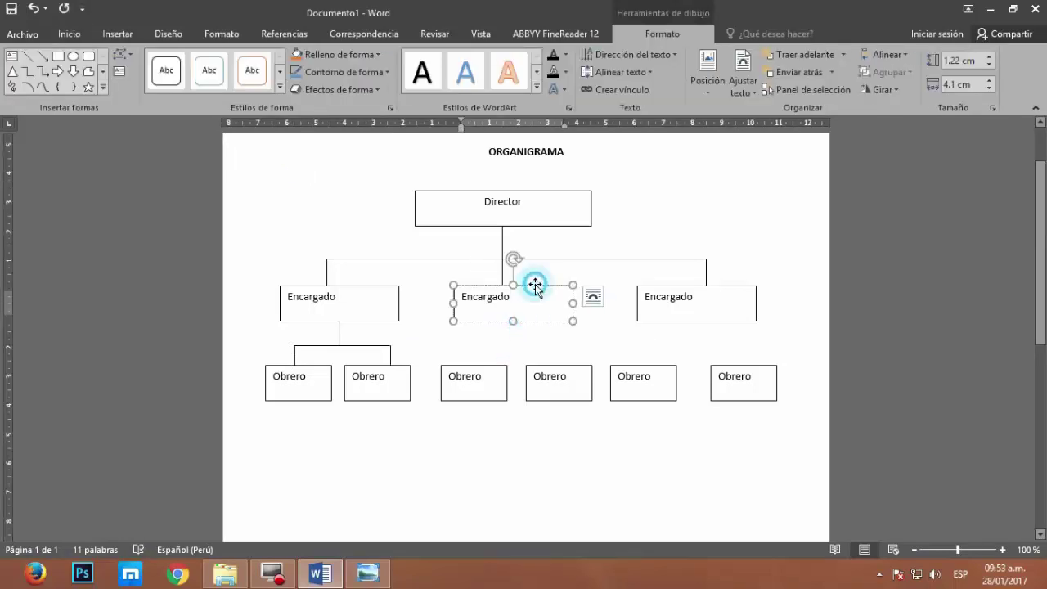
Group the vertical line, horizontal bar and two drop lines under the left Encargado into one object
{"action": "left_click", "coordinate": [340, 335]}
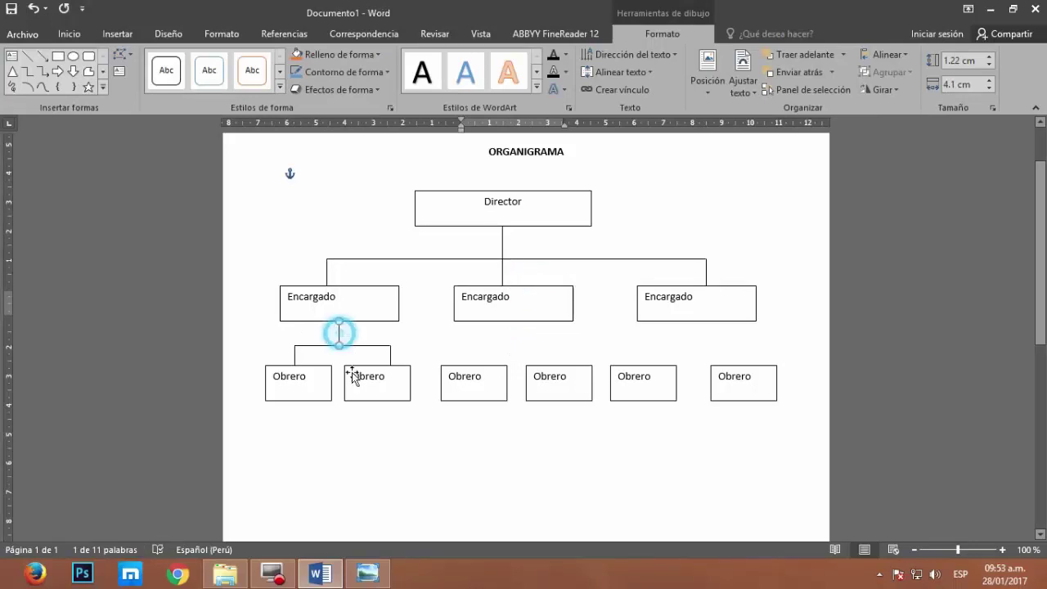
{"action": "left_click", "coordinate": [320, 346], "text": "ctrl"}
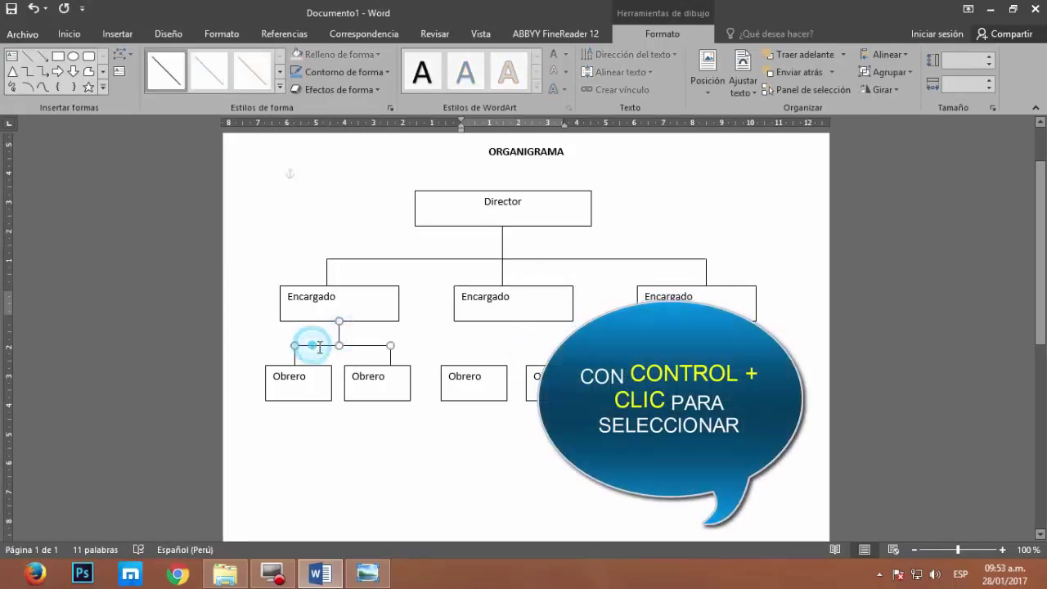
{"action": "left_click", "coordinate": [392, 359], "text": "ctrl"}
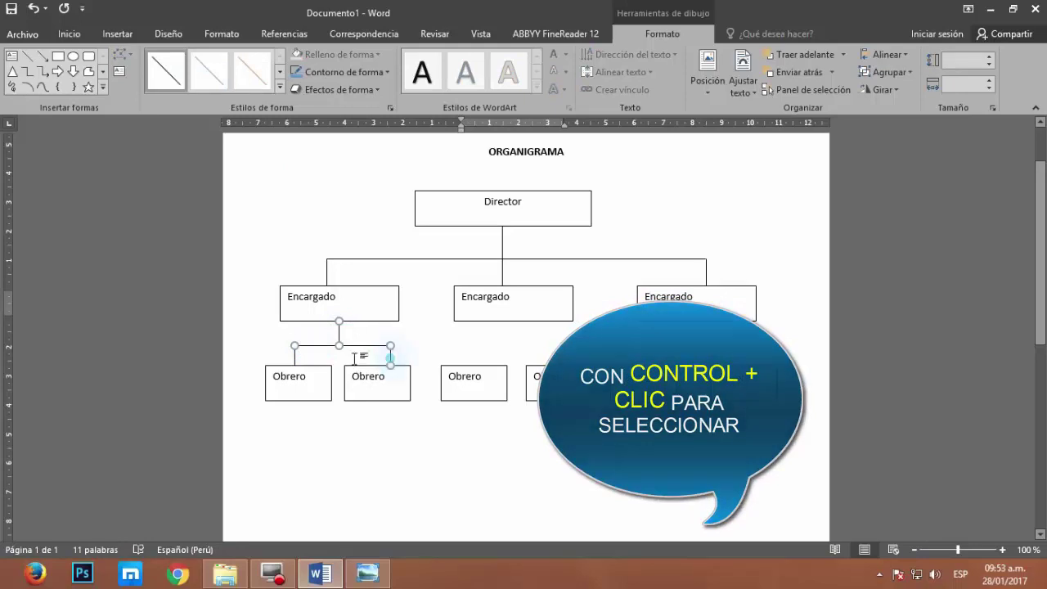
{"action": "left_click", "coordinate": [295, 360], "text": "ctrl"}
{"action": "right_click", "coordinate": [328, 346]}
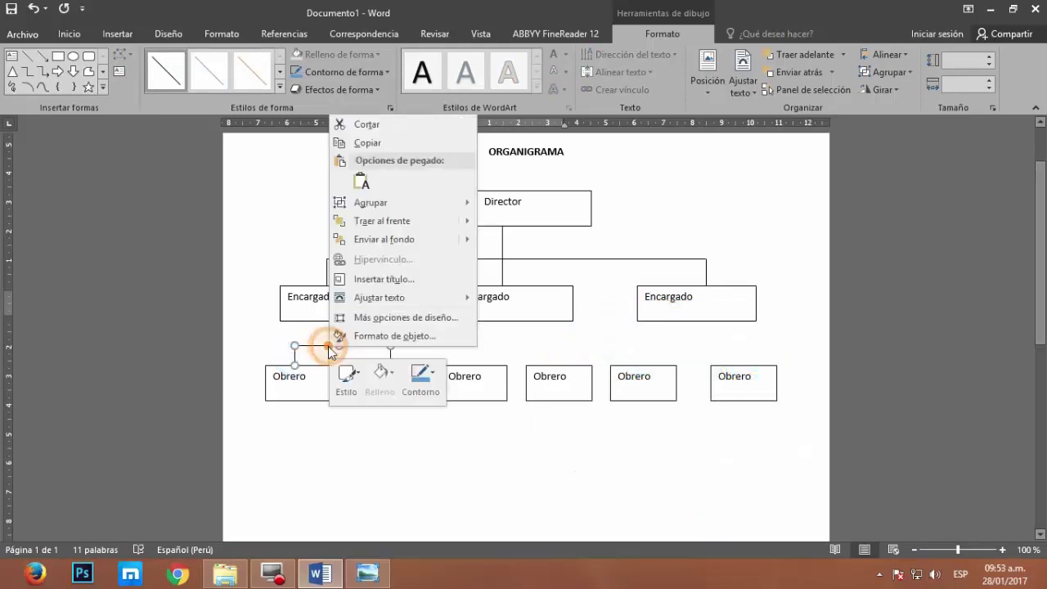
{"action": "mouse_move", "coordinate": [384, 203]}
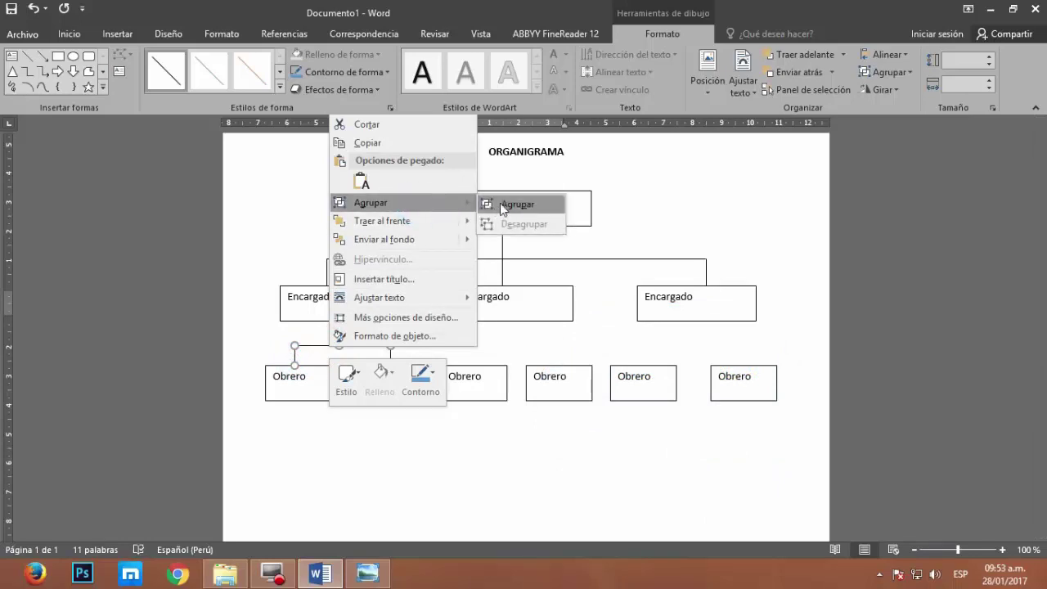
{"action": "left_click", "coordinate": [500, 203]}
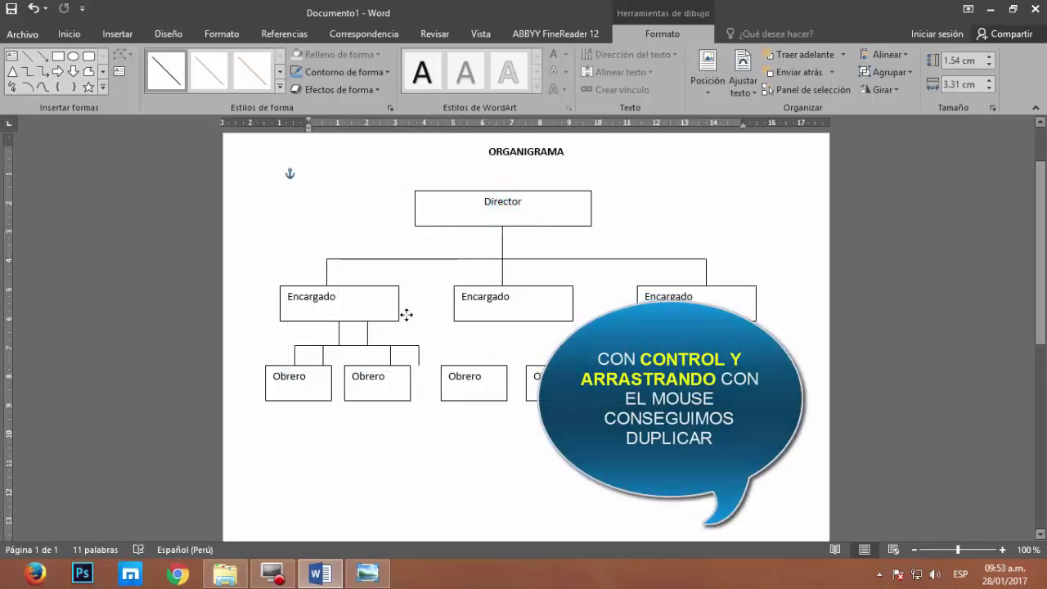
Place copies of the grouped connector lines under the middle and right Encargado boxes
{"action": "left_click_drag", "start_coordinate": [371, 319], "coordinate": [499, 323], "text": "ctrl"}
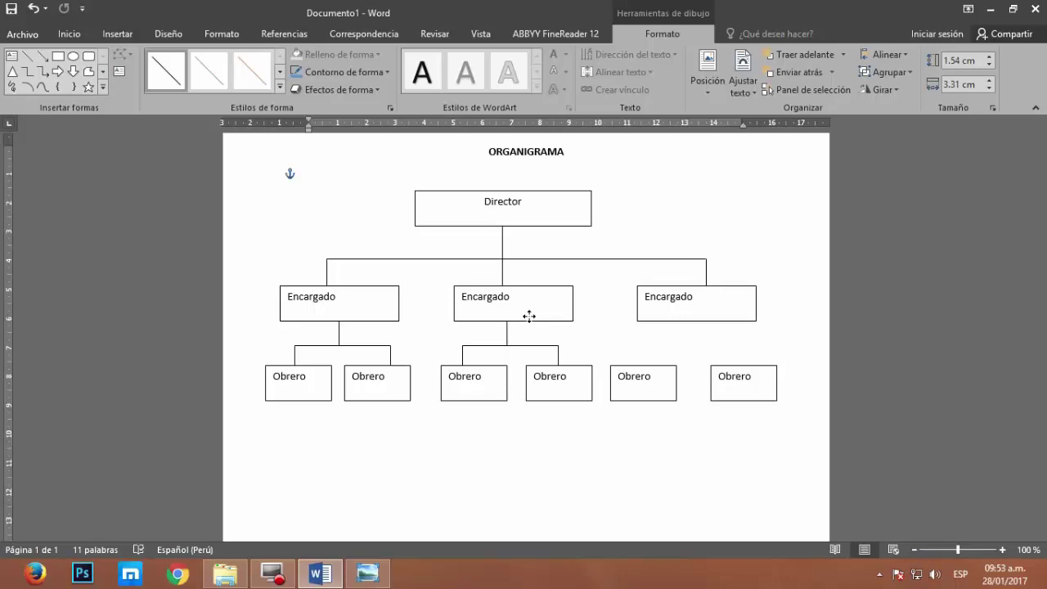
{"action": "left_click", "coordinate": [530, 316]}
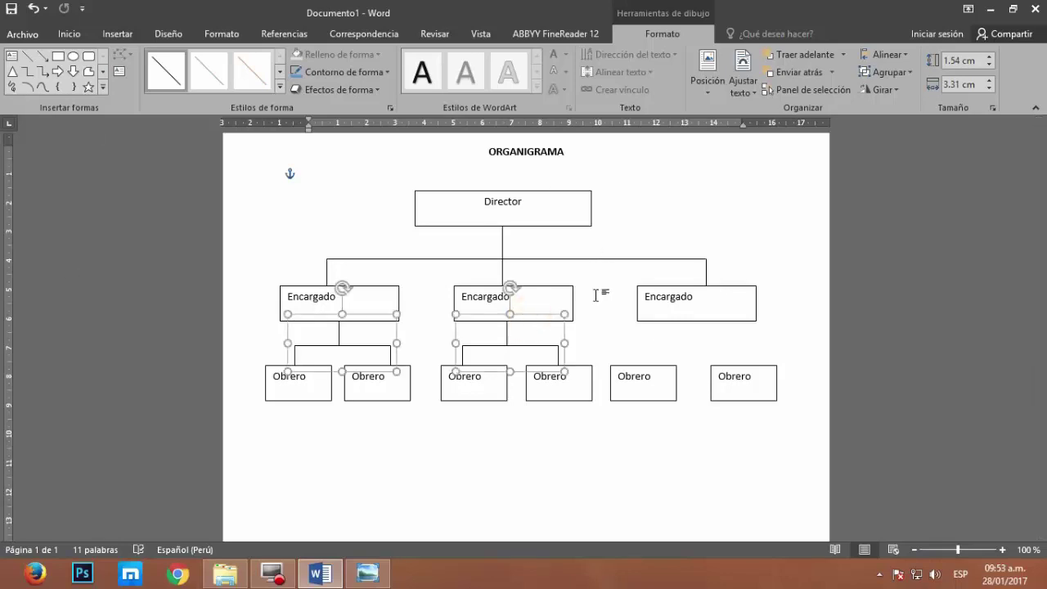
{"action": "left_click", "coordinate": [575, 342]}
{"action": "left_click", "coordinate": [545, 317]}
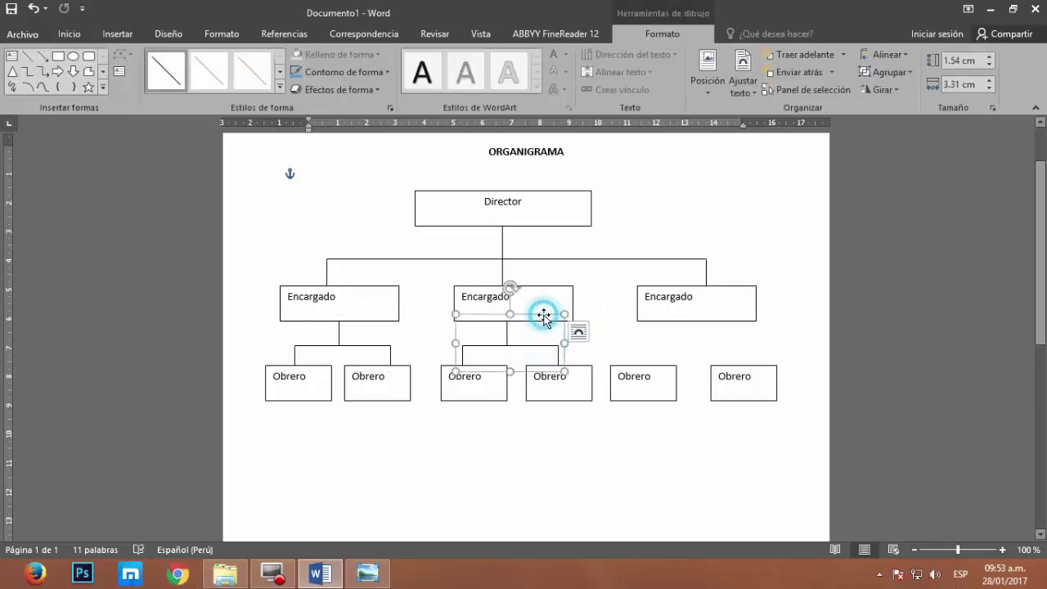
{"action": "left_click_drag", "start_coordinate": [545, 318], "coordinate": [657, 315]}
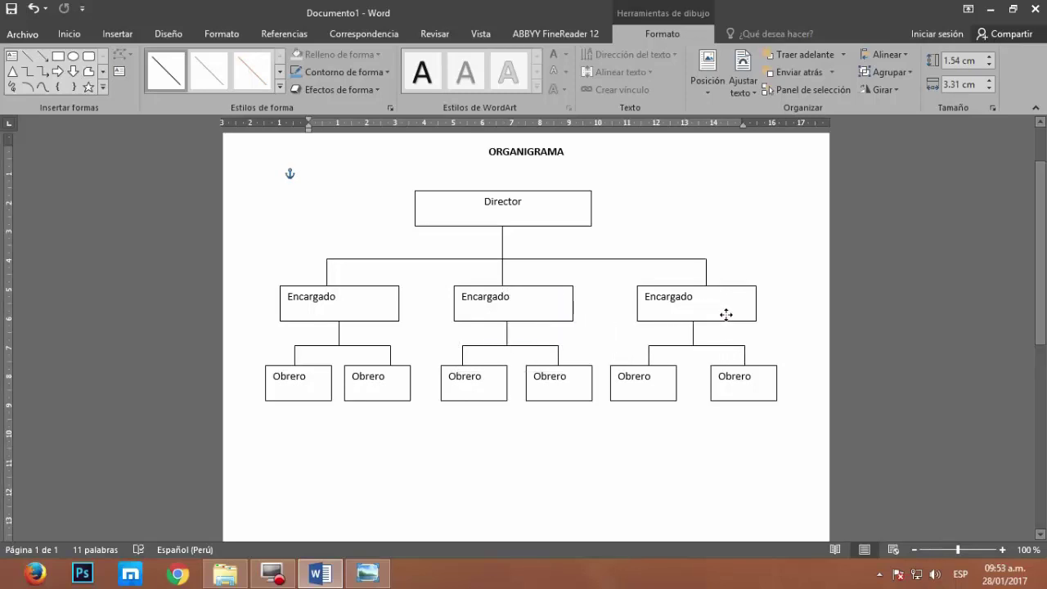
{"action": "left_click", "coordinate": [725, 315], "text": "ctrl"}
With the Director box selected, show the Panel de selección listing every shape and group
{"action": "left_click", "coordinate": [755, 470]}
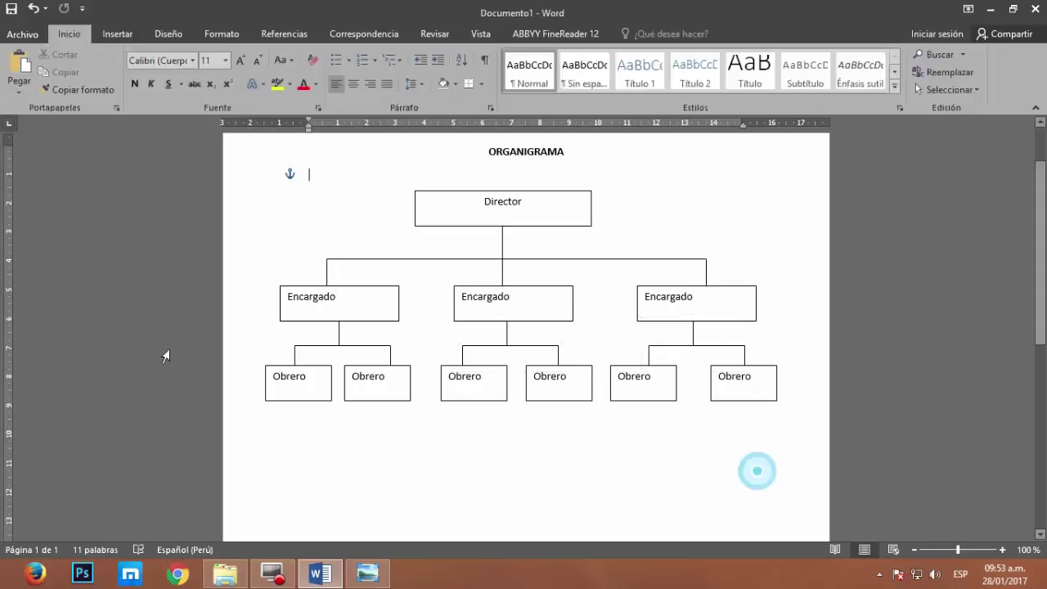
{"action": "scroll", "coordinate": [599, 336], "scroll_direction": "up", "scroll_amount": 2}
{"action": "left_click", "coordinate": [549, 280]}
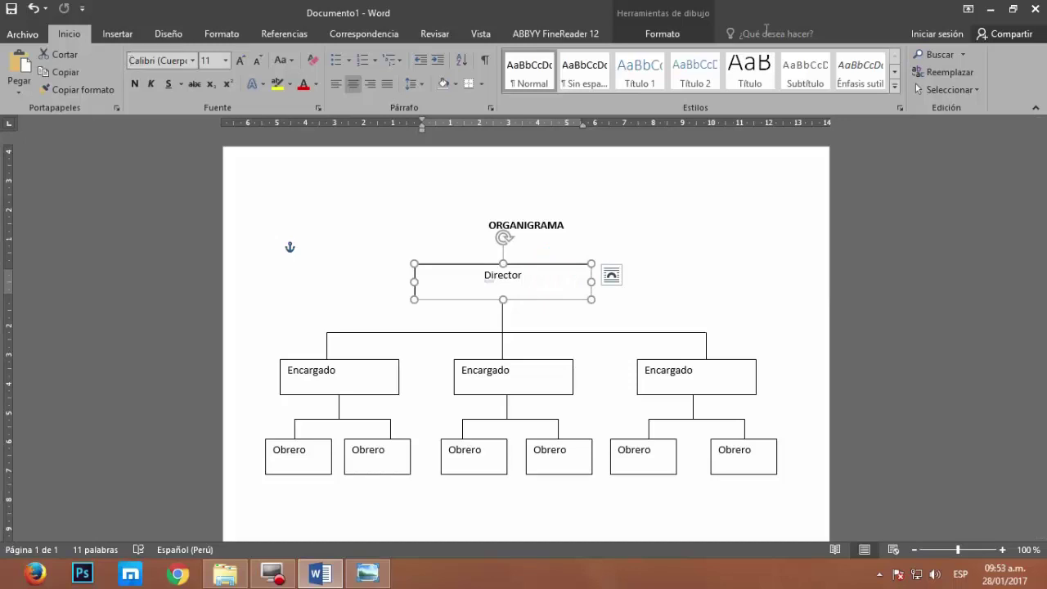
{"action": "left_click", "coordinate": [937, 89]}
{"action": "left_click", "coordinate": [846, 174]}
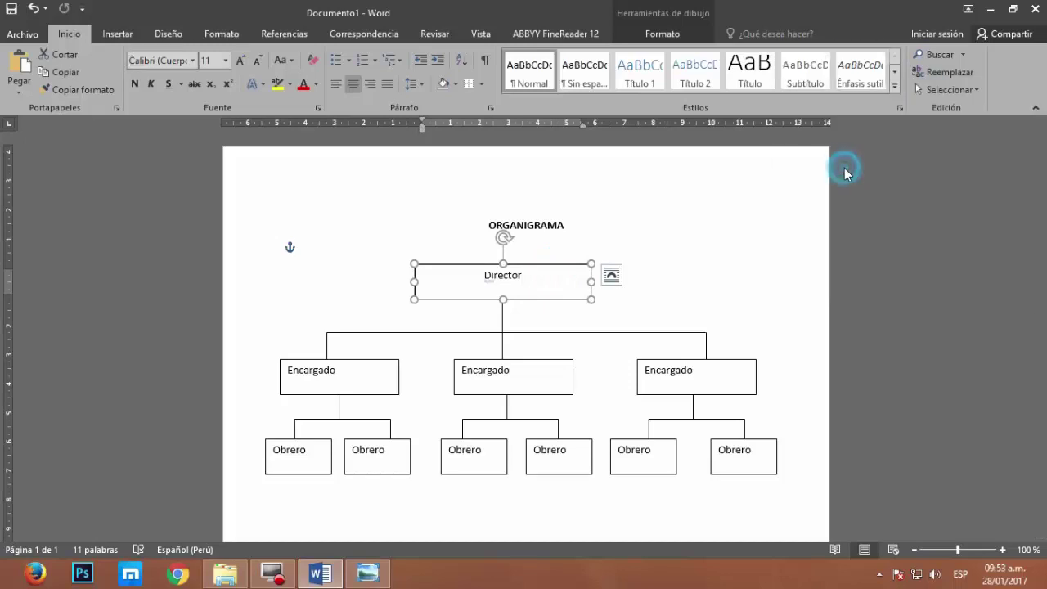
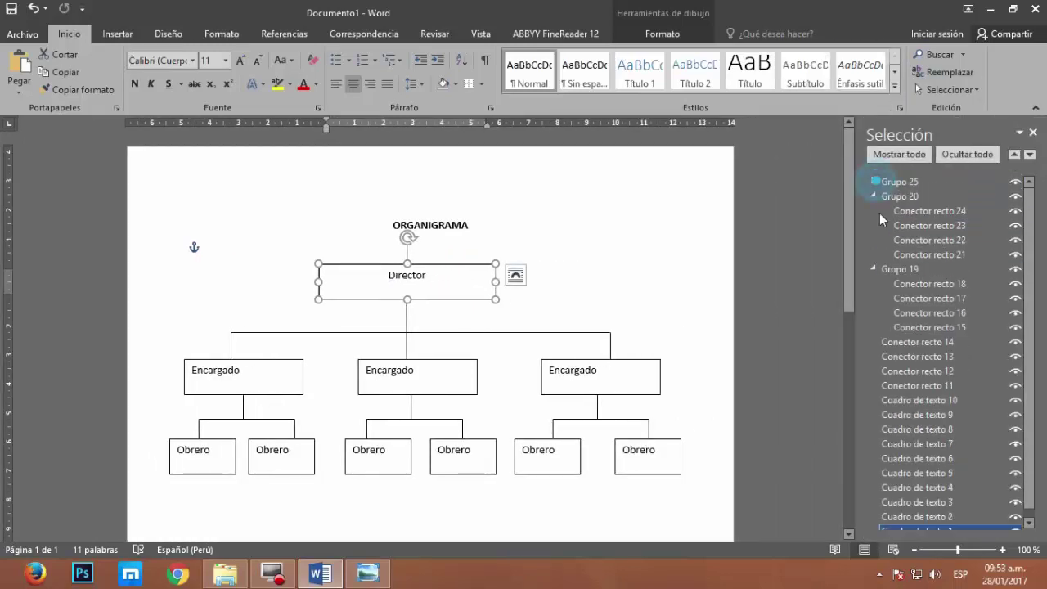
In the Selection pane, select Grupo 20, Grupo 25, Grupo 19 and Conector recto 11–14
{"action": "left_click", "coordinate": [873, 196]}
{"action": "left_click", "coordinate": [872, 211]}
{"action": "left_click", "coordinate": [909, 181]}
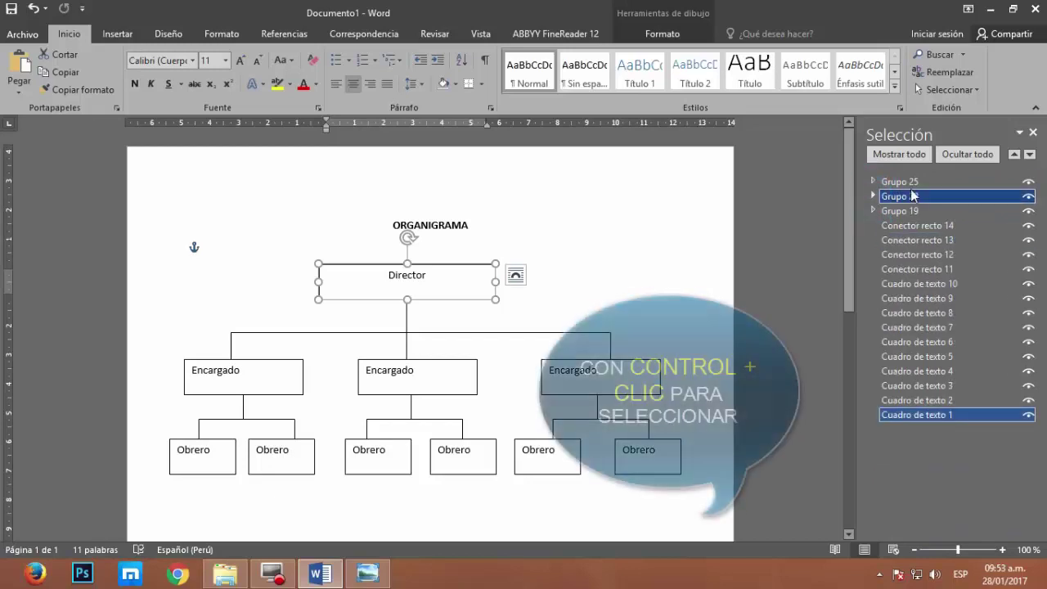
{"action": "left_click", "coordinate": [930, 211], "text": "ctrl"}
{"action": "left_click", "coordinate": [916, 196], "text": "ctrl"}
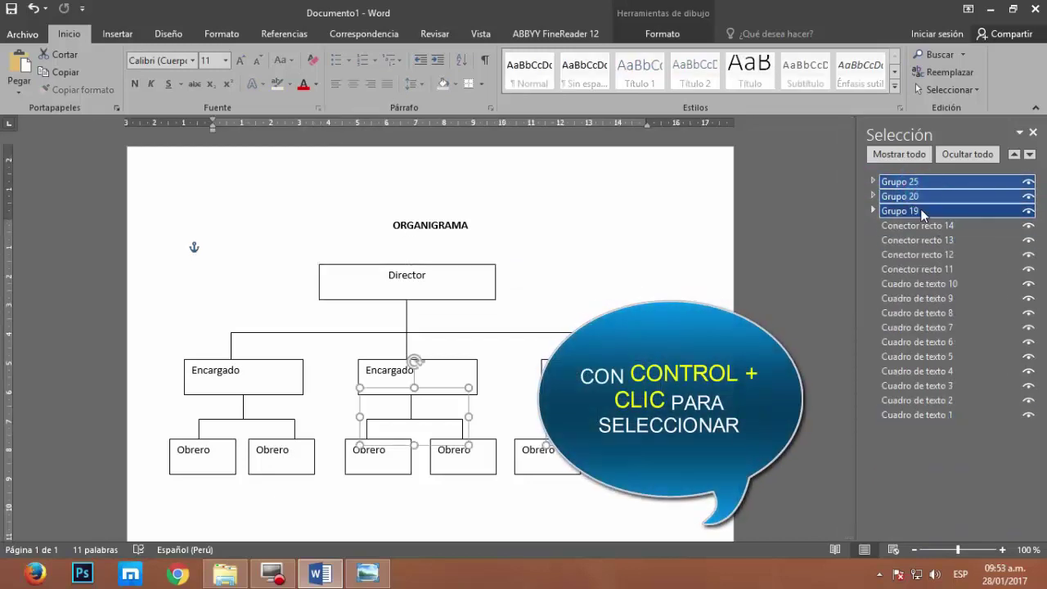
{"action": "left_click", "coordinate": [949, 226], "text": "ctrl"}
{"action": "left_click", "coordinate": [952, 240], "text": "ctrl"}
{"action": "left_click", "coordinate": [952, 254], "text": "ctrl"}
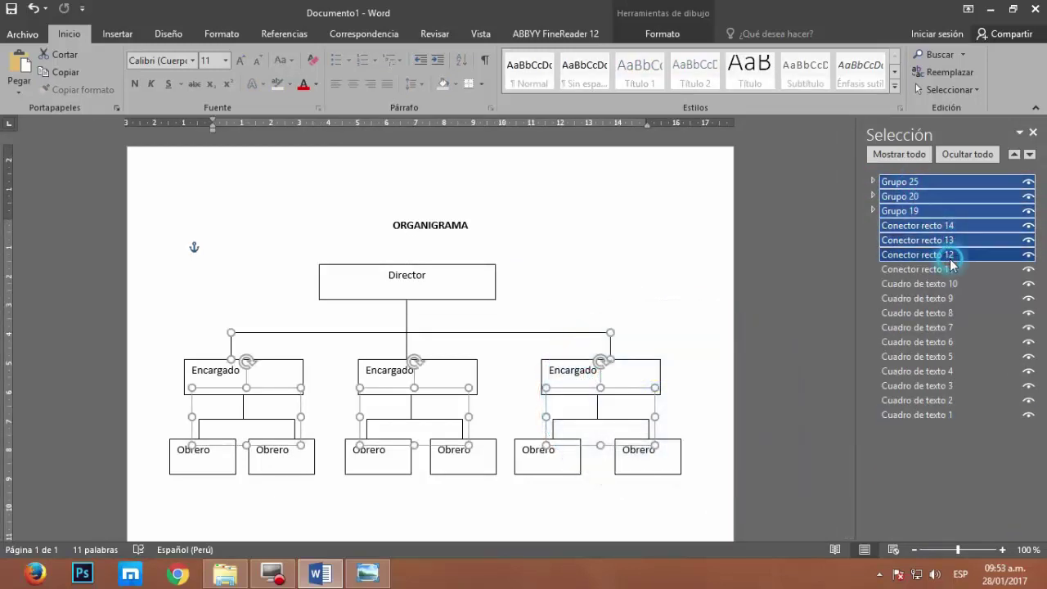
{"action": "left_click", "coordinate": [949, 269], "text": "ctrl"}
Add Cuadro de texto 1–10 to the selection and group everything into one object
{"action": "left_click", "coordinate": [941, 283], "text": "ctrl"}
{"action": "left_click", "coordinate": [937, 298], "text": "ctrl"}
{"action": "left_click", "coordinate": [935, 312], "text": "ctrl"}
{"action": "left_click", "coordinate": [933, 327], "text": "ctrl"}
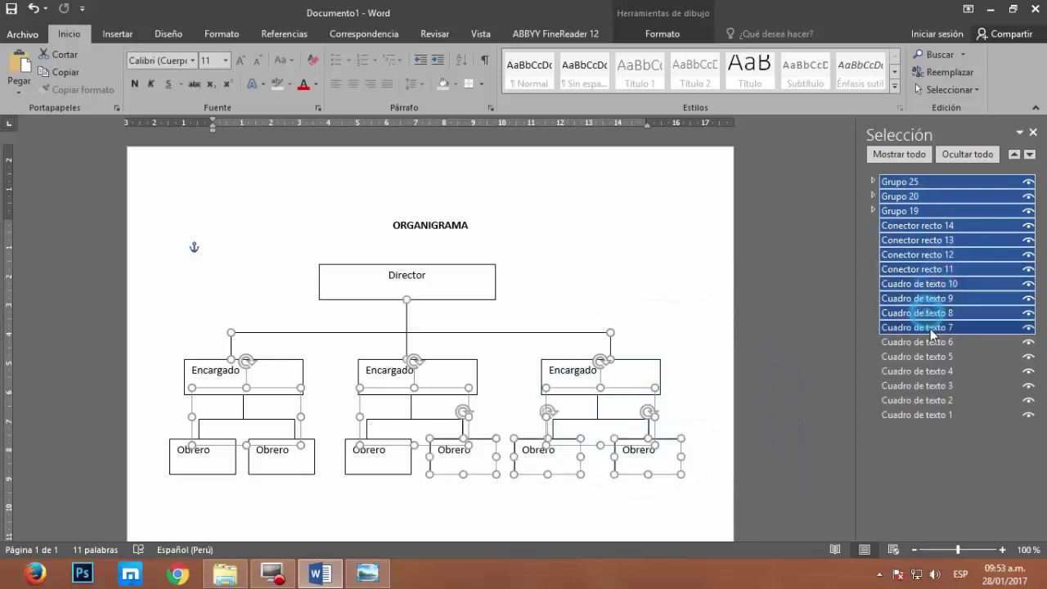
{"action": "left_click", "coordinate": [933, 342], "text": "ctrl"}
{"action": "left_click", "coordinate": [932, 357], "text": "ctrl"}
{"action": "left_click", "coordinate": [932, 371], "text": "ctrl"}
{"action": "left_click", "coordinate": [932, 385], "text": "ctrl"}
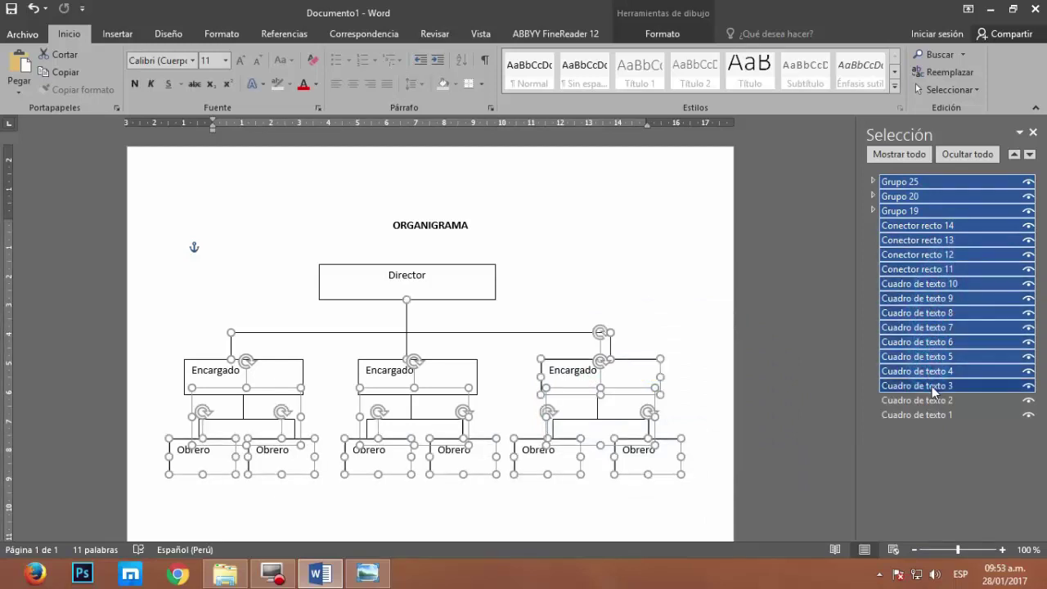
{"action": "left_click", "coordinate": [930, 400], "text": "ctrl"}
{"action": "left_click", "coordinate": [930, 415], "text": "ctrl"}
{"action": "right_click", "coordinate": [449, 270]}
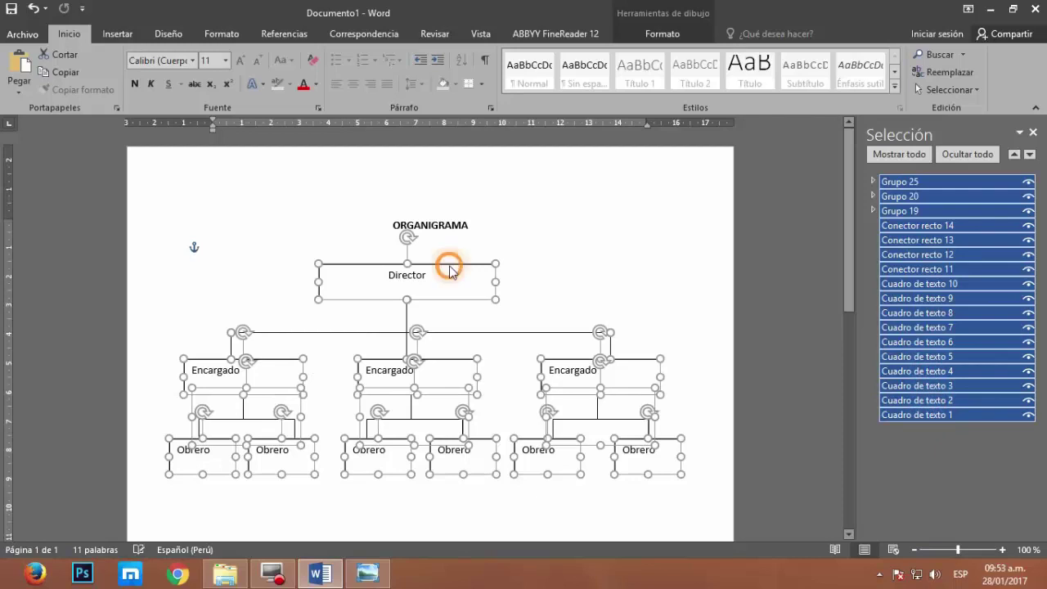
{"action": "left_click", "coordinate": [637, 356]}
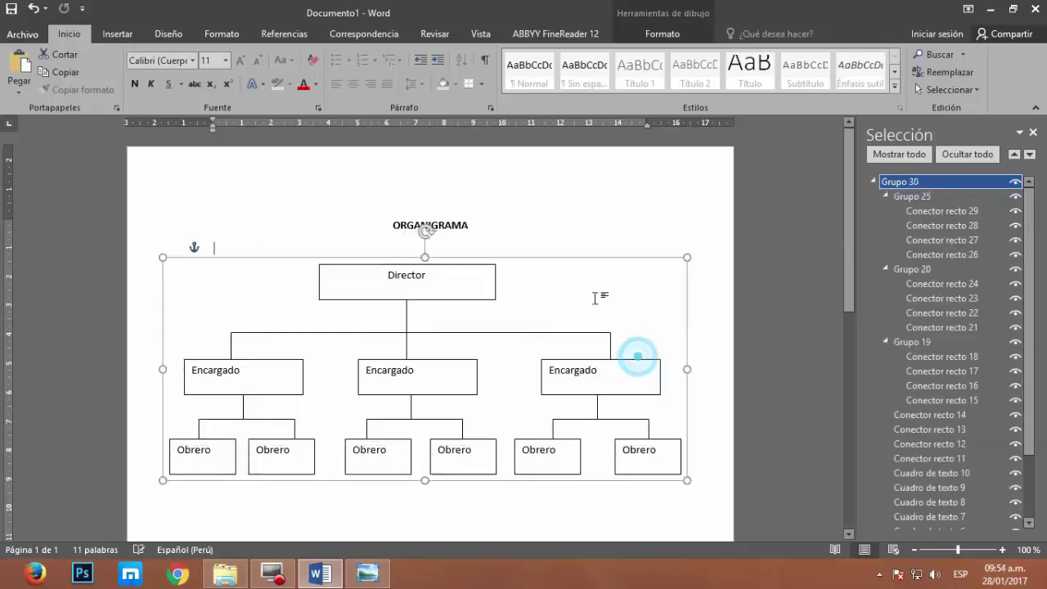
Apply the green theme shape style from the Formato gallery to the grouped org chart
{"action": "left_click", "coordinate": [1033, 132]}
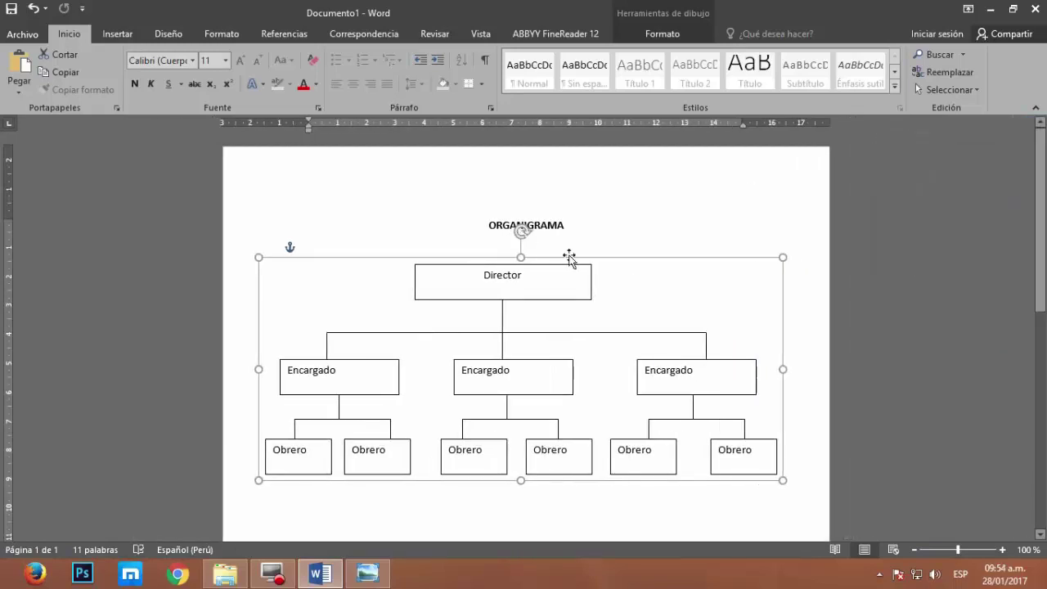
{"action": "left_click", "coordinate": [662, 34]}
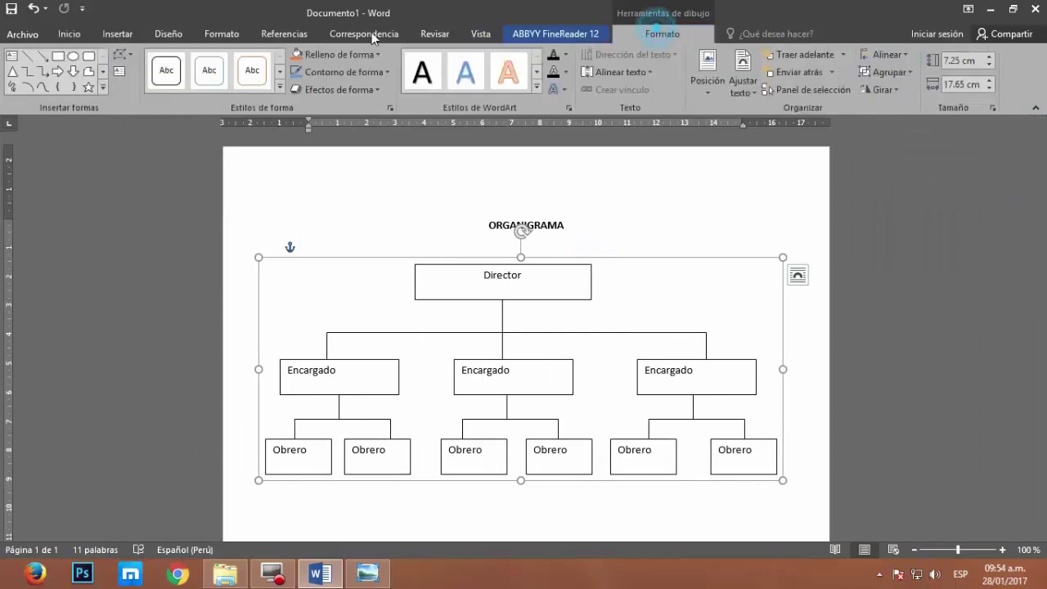
{"action": "left_click", "coordinate": [263, 87]}
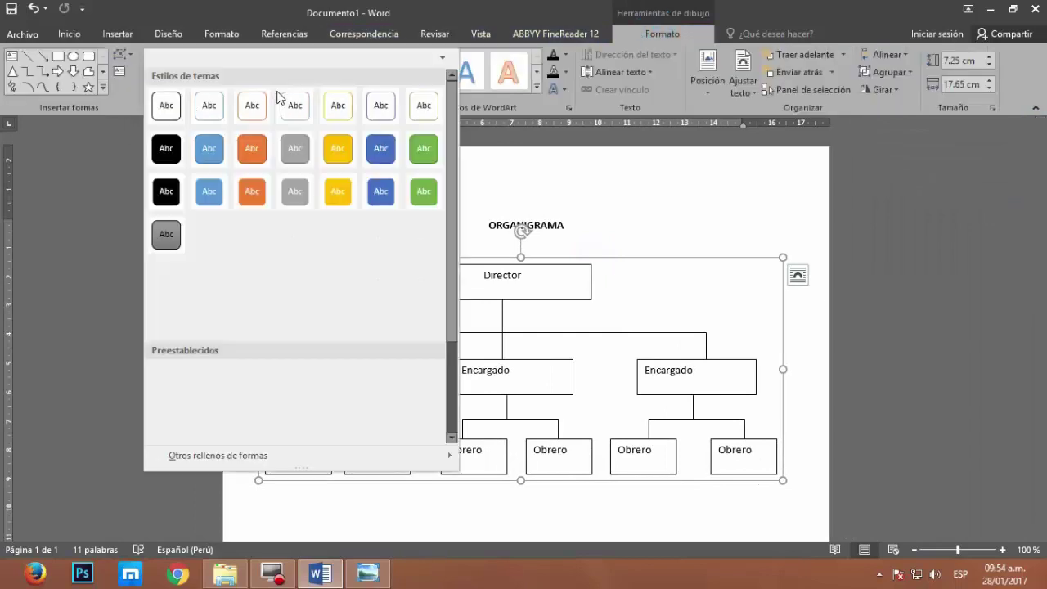
{"action": "left_click", "coordinate": [424, 148]}
Deselect the chart to check the result, then nudge the grouped org chart slightly
{"action": "left_click", "coordinate": [622, 297]}
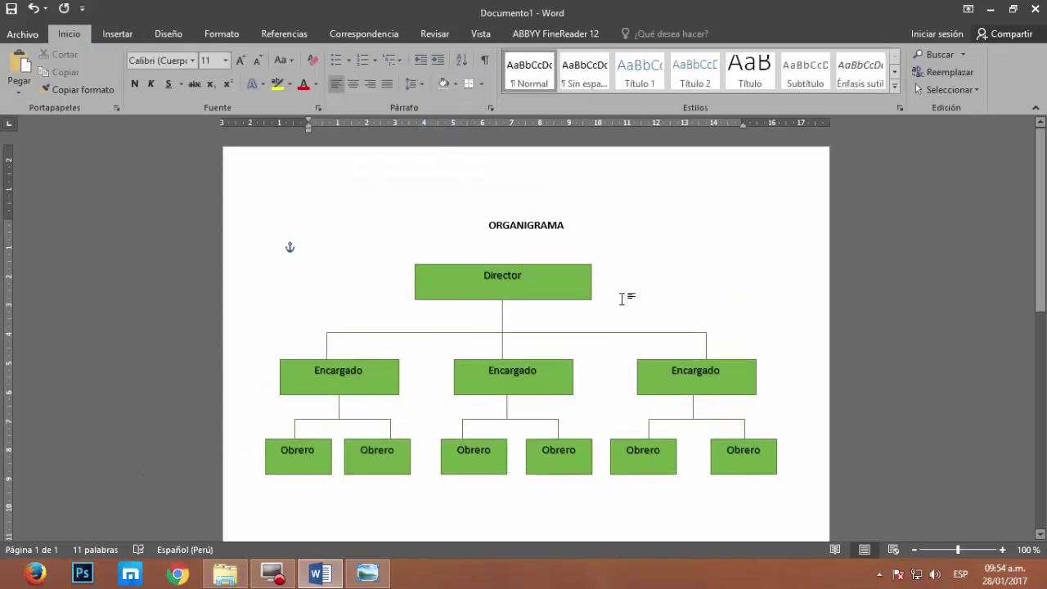
{"action": "scroll", "coordinate": [635, 310], "scroll_direction": "down", "scroll_amount": 4}
{"action": "scroll", "coordinate": [521, 283], "scroll_direction": "down", "scroll_amount": 3}
{"action": "scroll", "coordinate": [542, 307], "scroll_direction": "up", "scroll_amount": 6}
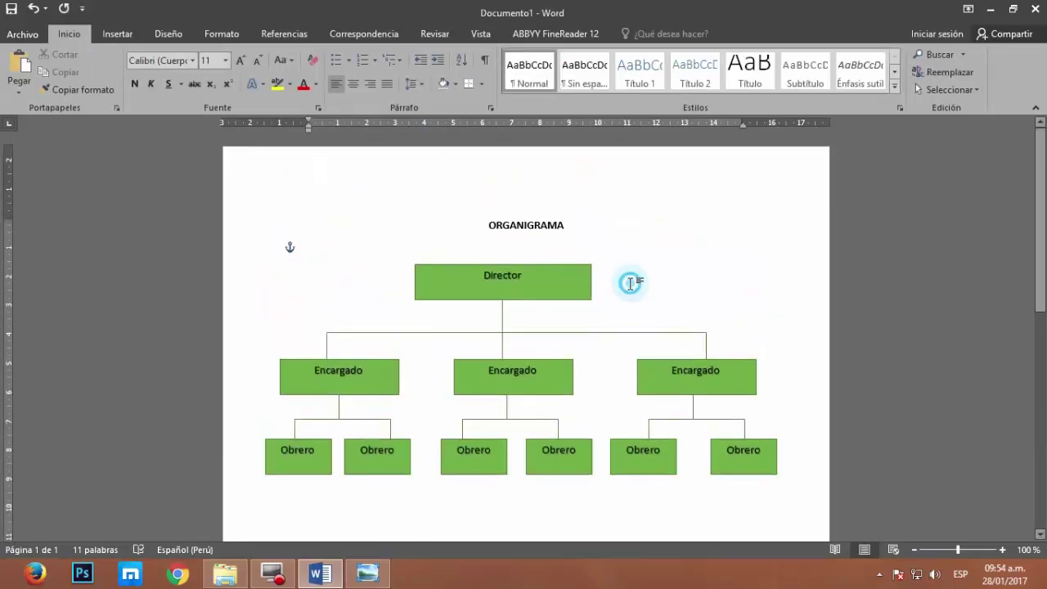
{"action": "left_click", "coordinate": [604, 263]}
{"action": "left_click_drag", "start_coordinate": [604, 263], "coordinate": [614, 269]}
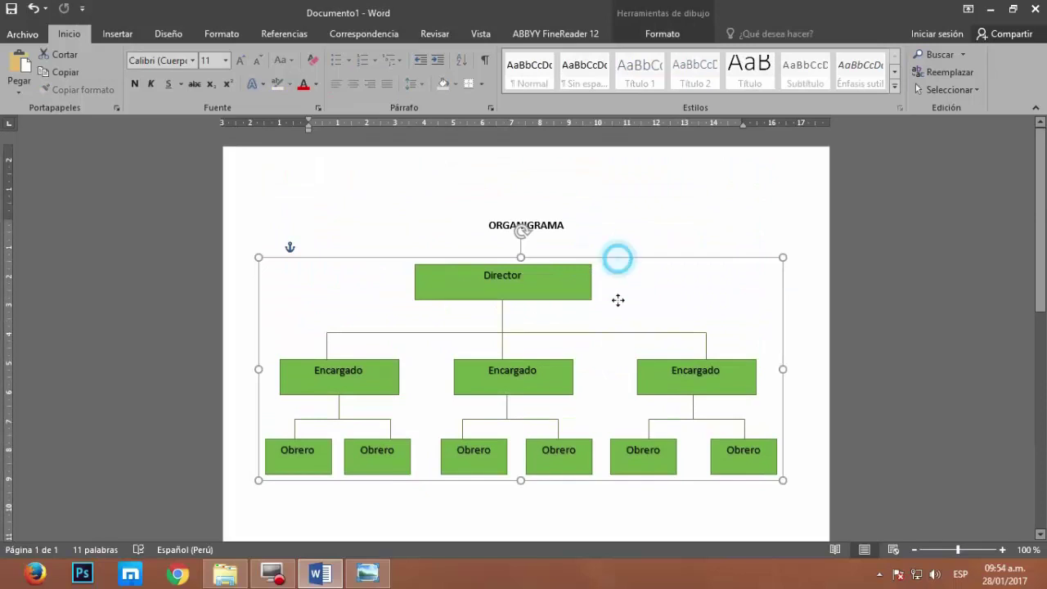